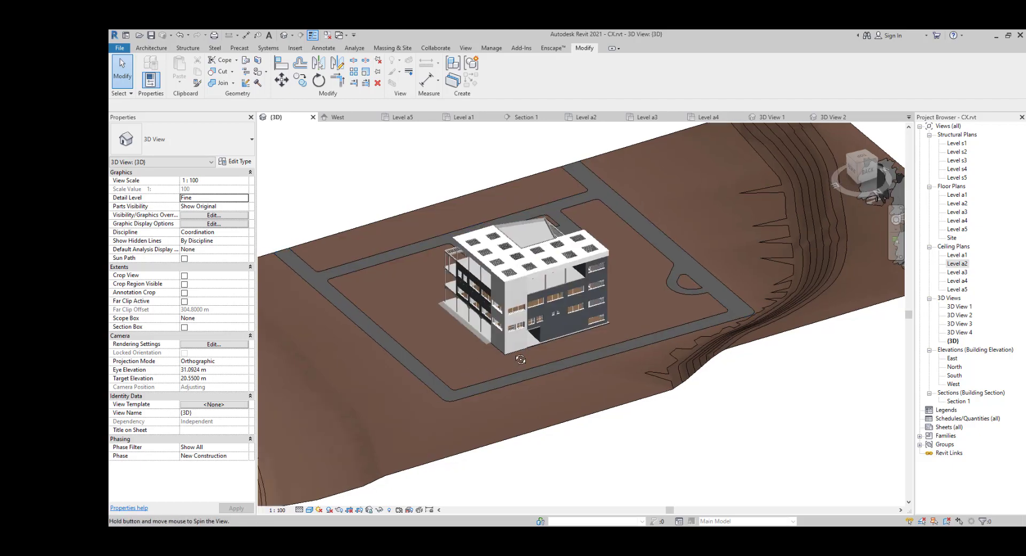
# Step: Open the Level a2 ceiling plan
pyautogui.scroll(5, 561, 376)
pyautogui.scroll(-5, 561, 377)
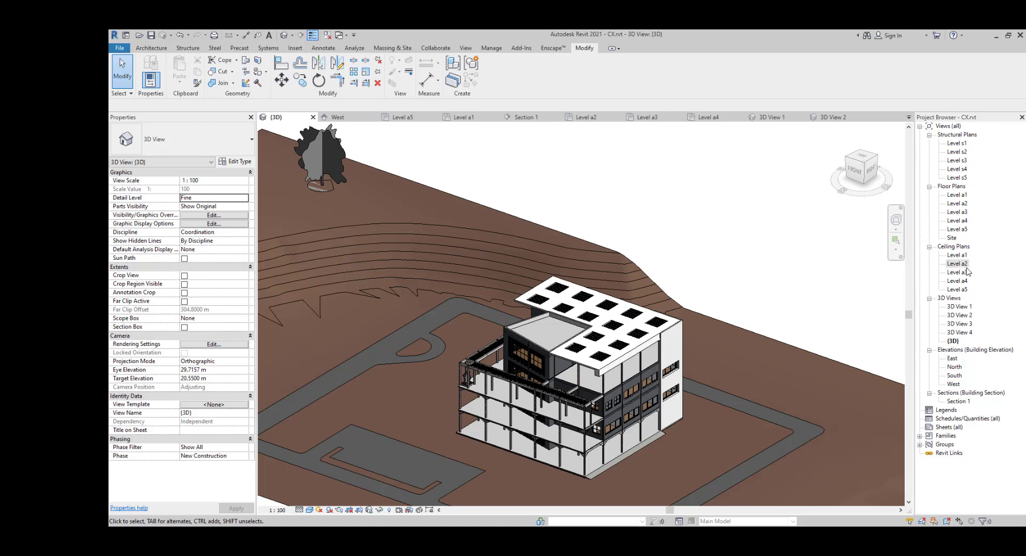
pyautogui.doubleClick(965, 264)
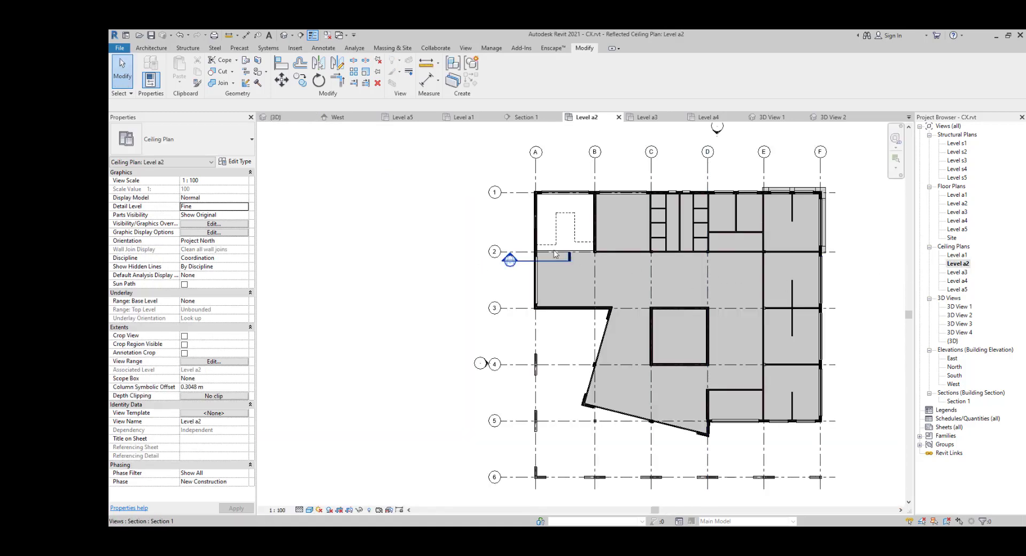
# Step: Create a horizontal section just below the square core near grid 4, looking towards the core
pyautogui.click(300, 35)
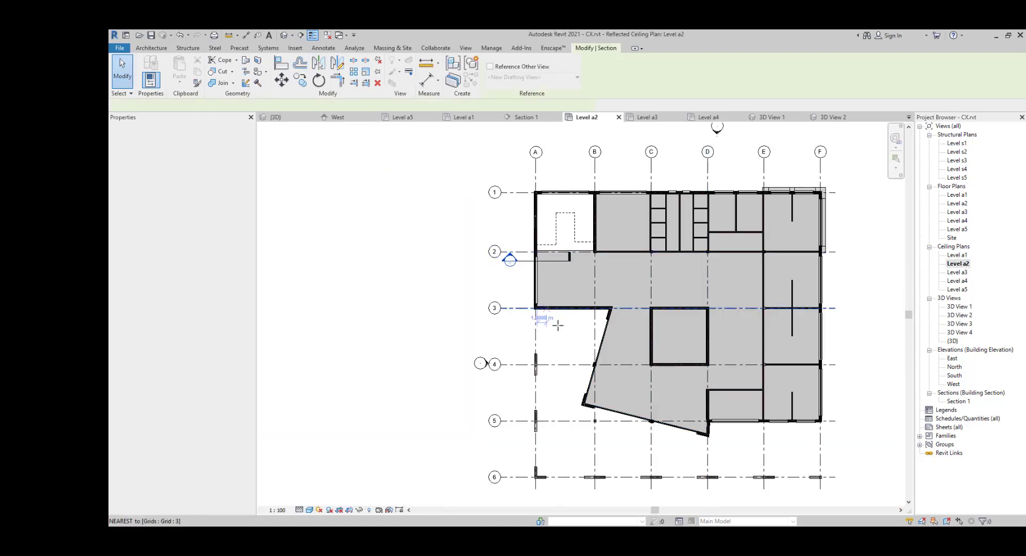
pyautogui.scroll(2, 642, 283)
pyautogui.click(700, 406)
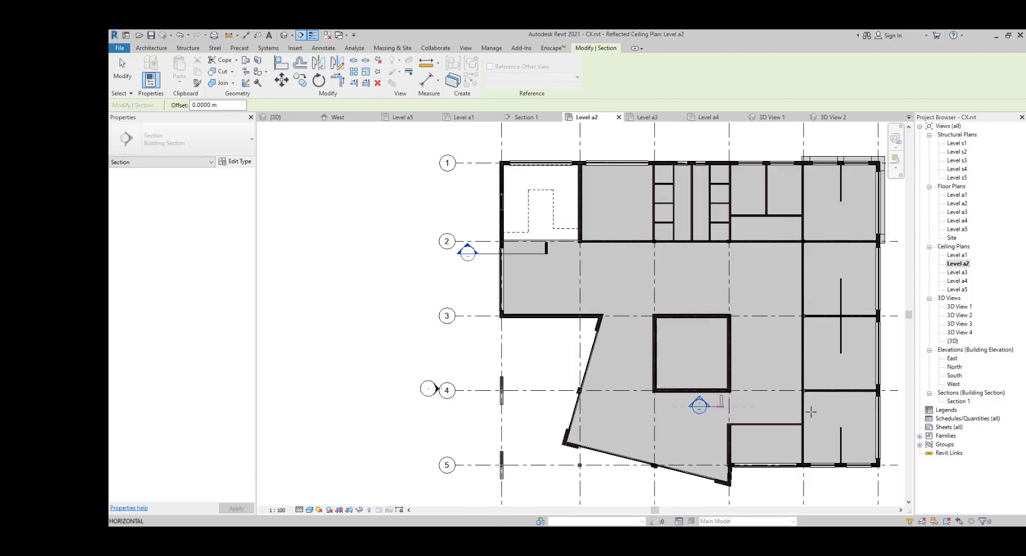
pyautogui.click(724, 401)
pyautogui.scroll(2, 724, 401)
pyautogui.press('Escape')
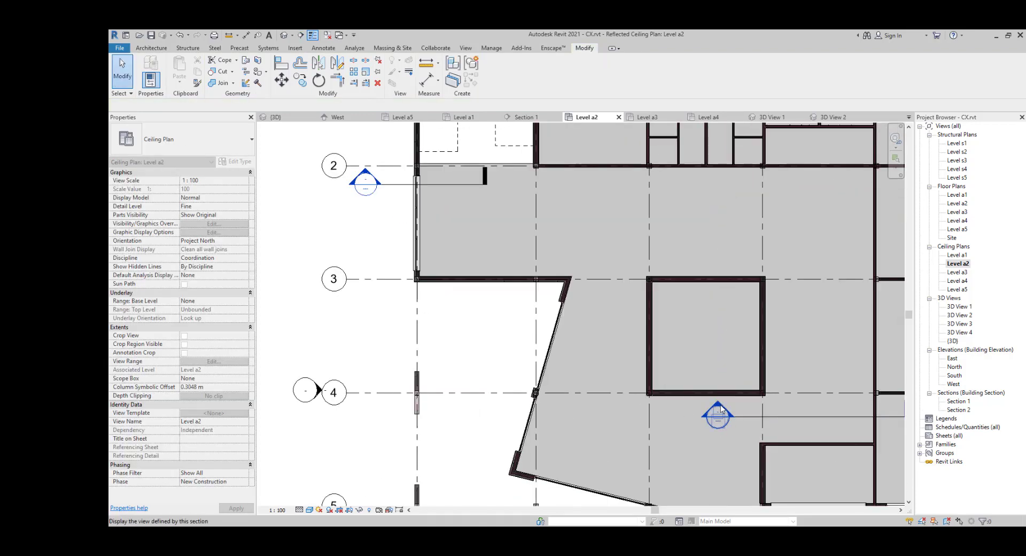
# Step: Open the new section's view and focus on the ceiling just beneath Level a3 between grids D and E
pyautogui.doubleClick(718, 408)
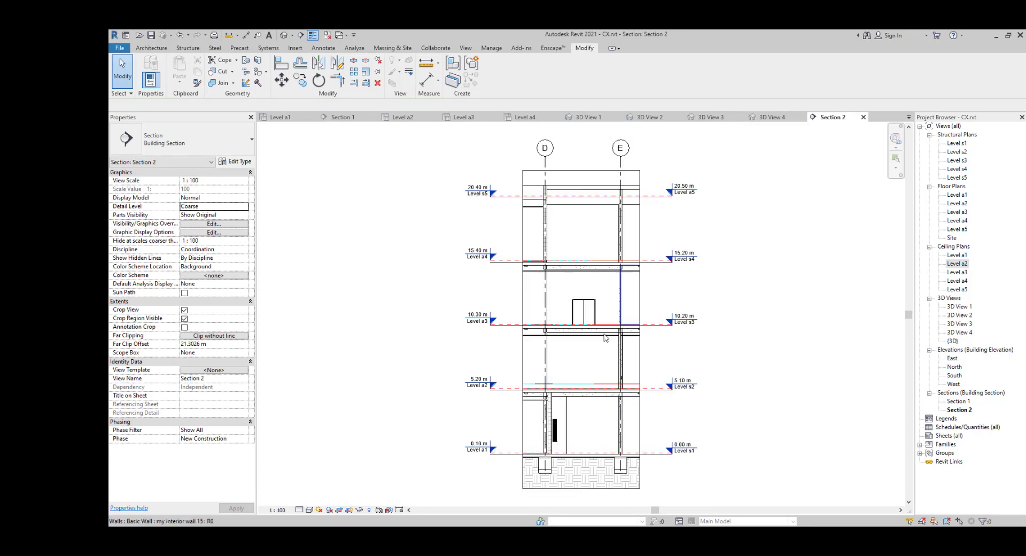
pyautogui.scroll(3, 548, 336)
pyautogui.scroll(4, 579, 353)
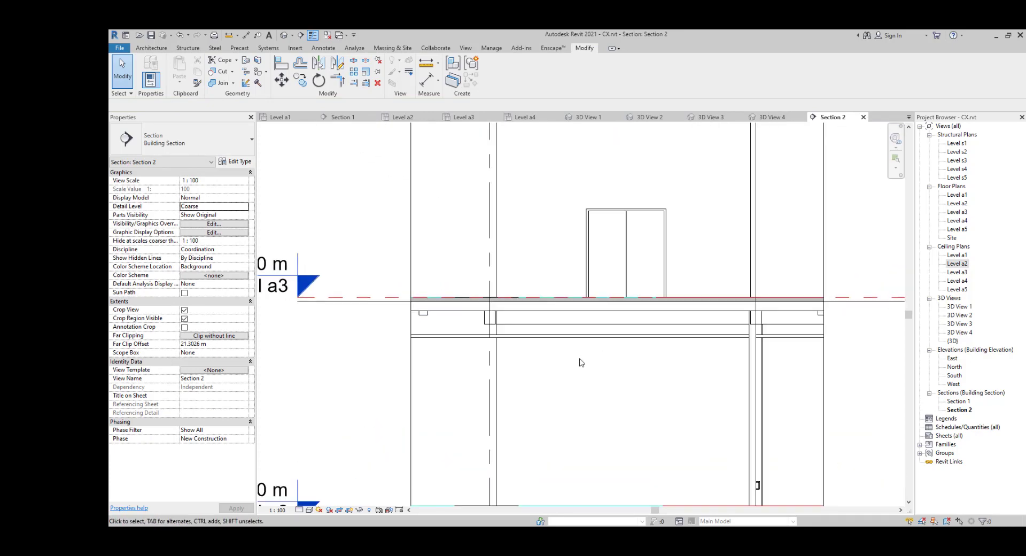
pyautogui.scroll(-4, 587, 384)
pyautogui.moveTo(593, 401); pyautogui.dragTo(596, 272, button='middle')
pyautogui.scroll(3, 571, 396)
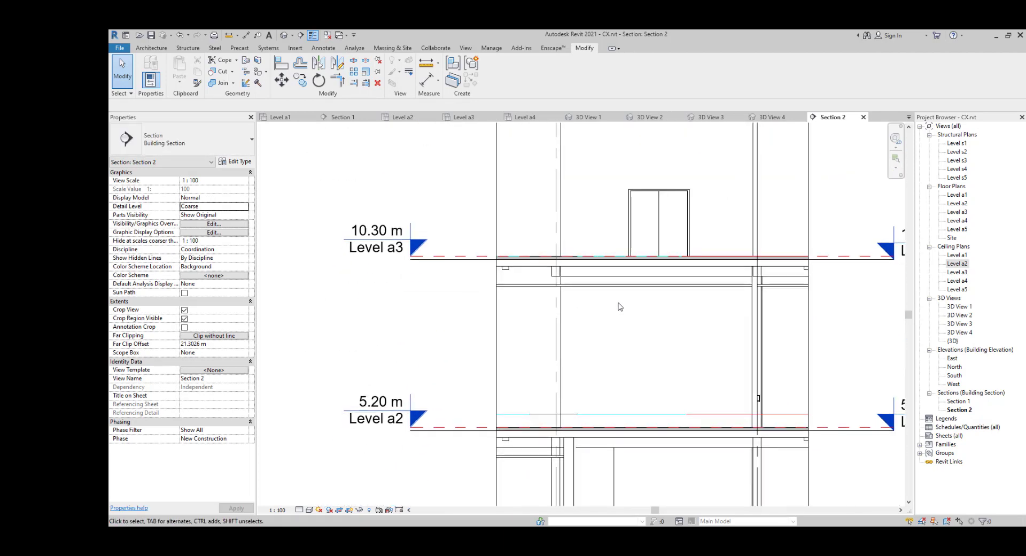
pyautogui.scroll(5, 683, 292)
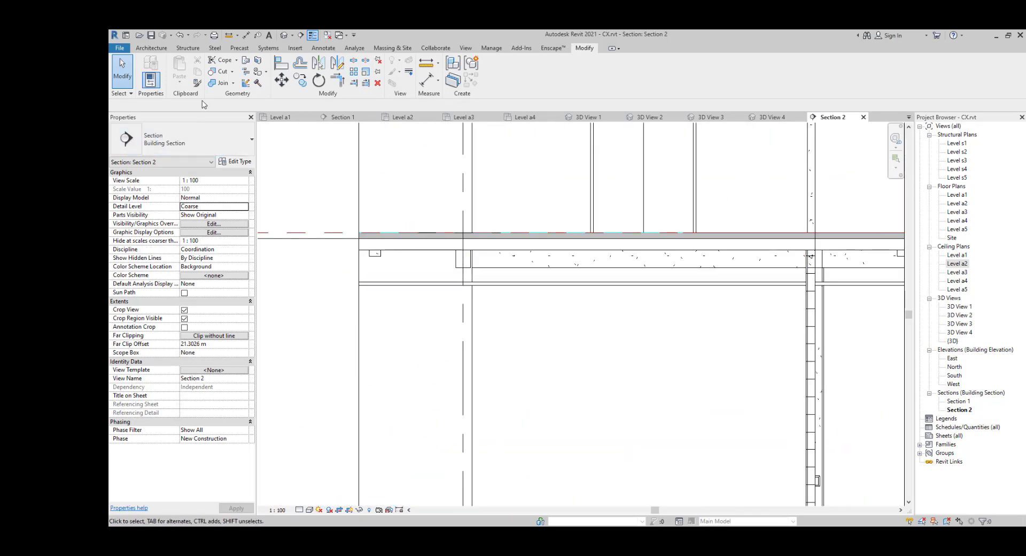
# Step: Create an in-place model in the Ceilings category, keeping the default name
pyautogui.click(151, 48)
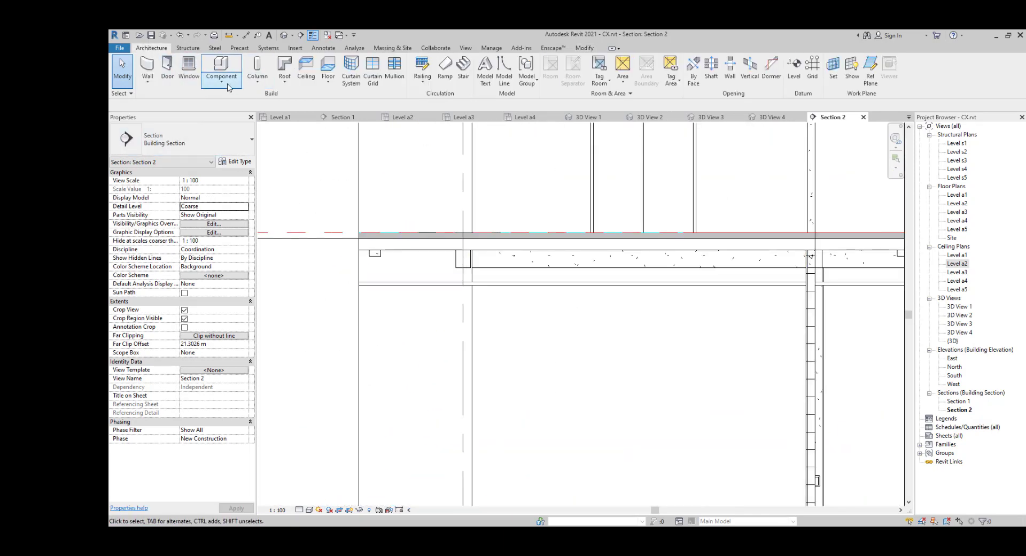
pyautogui.click(221, 78)
pyautogui.click(239, 121)
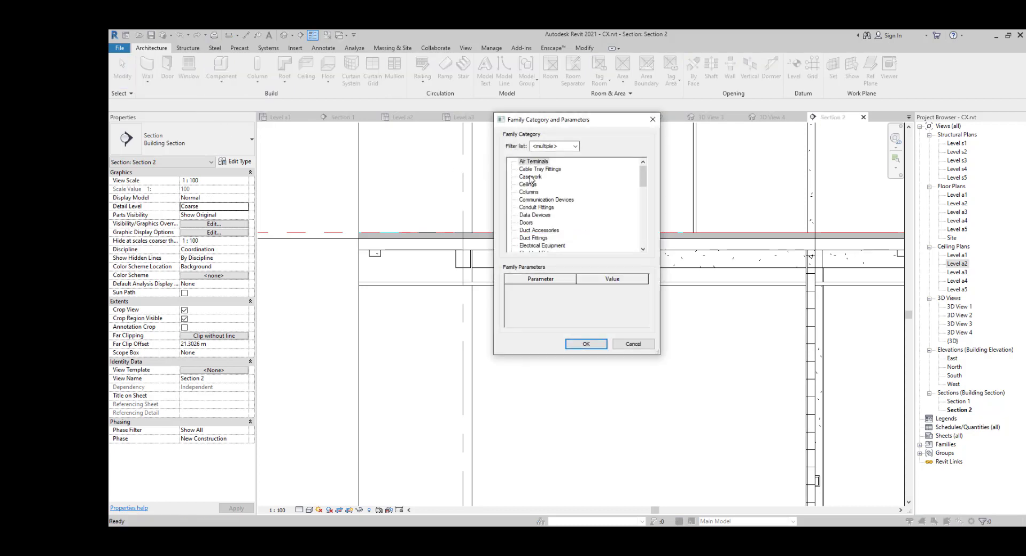
pyautogui.click(529, 185)
pyautogui.click(588, 345)
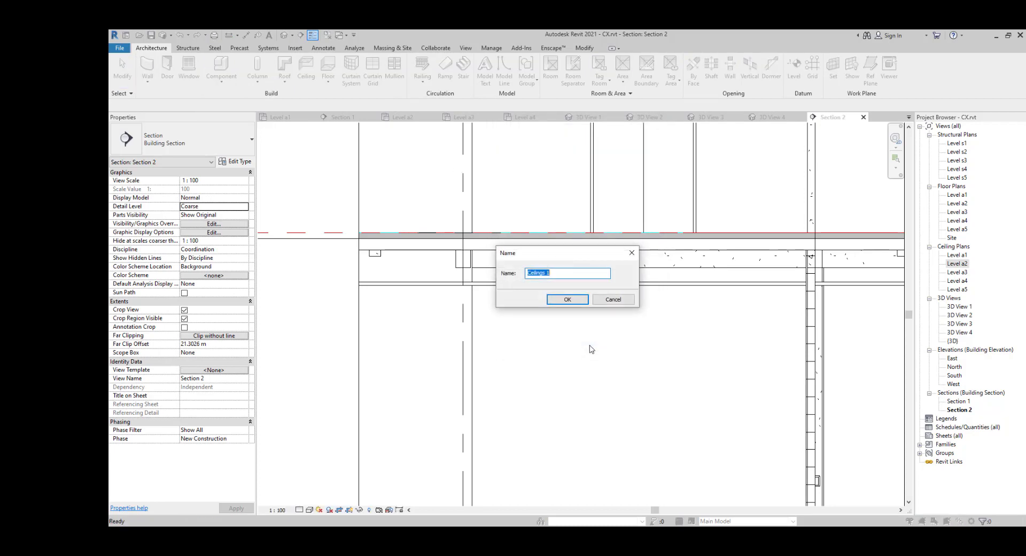
pyautogui.click(567, 300)
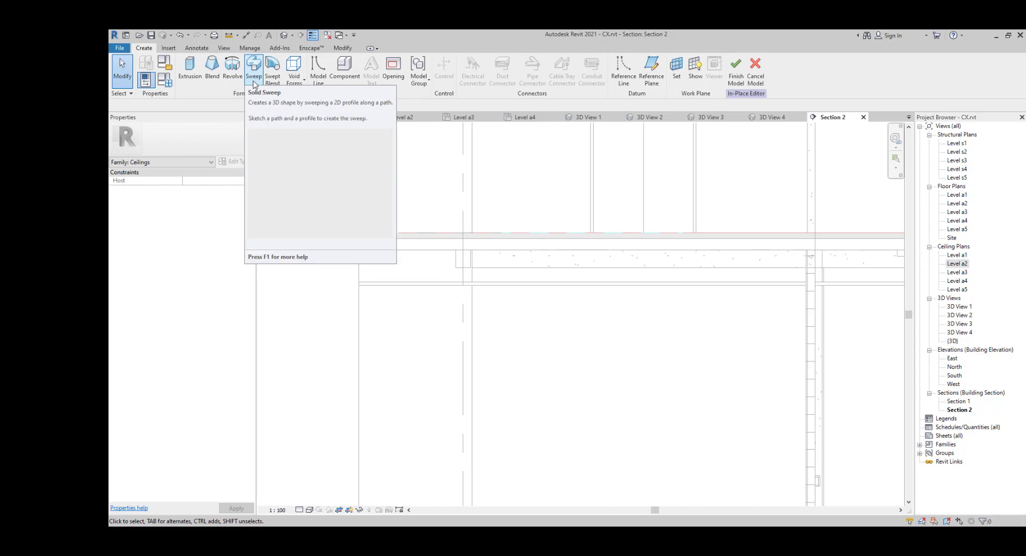
# Step: Start a solid extrusion, picking the underside of the compound ceiling beneath Level a3 as its work plane
pyautogui.click(189, 73)
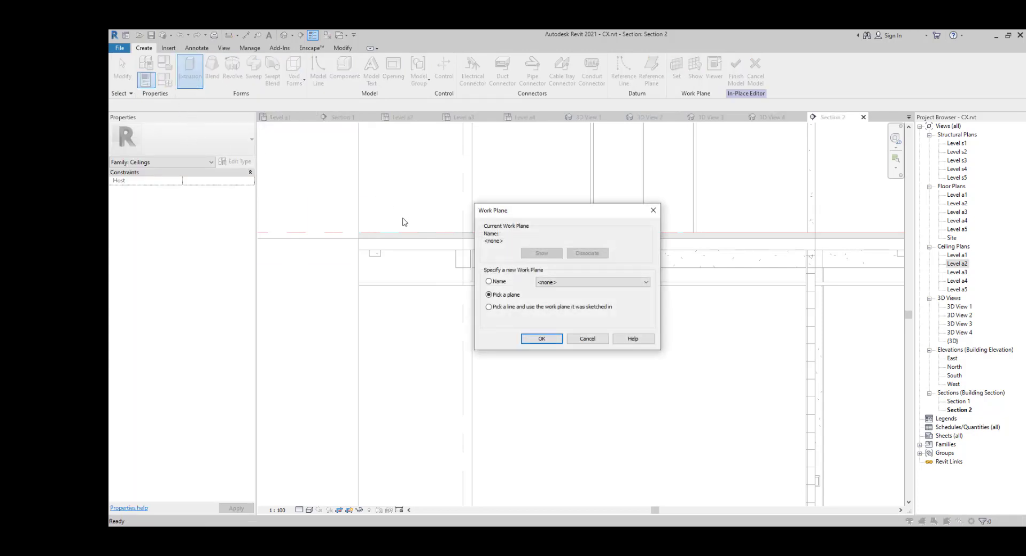
pyautogui.click(542, 338)
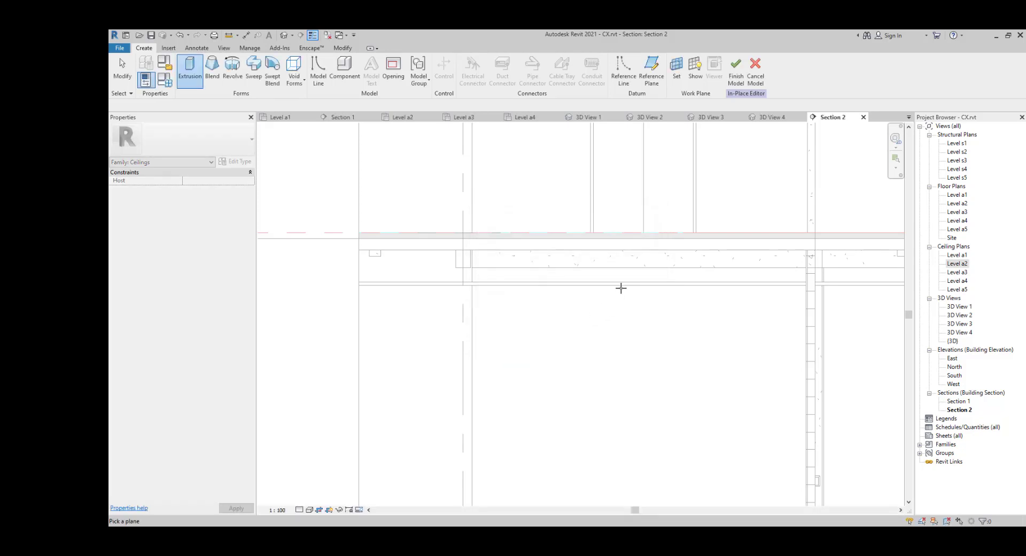
pyautogui.scroll(3, 622, 284)
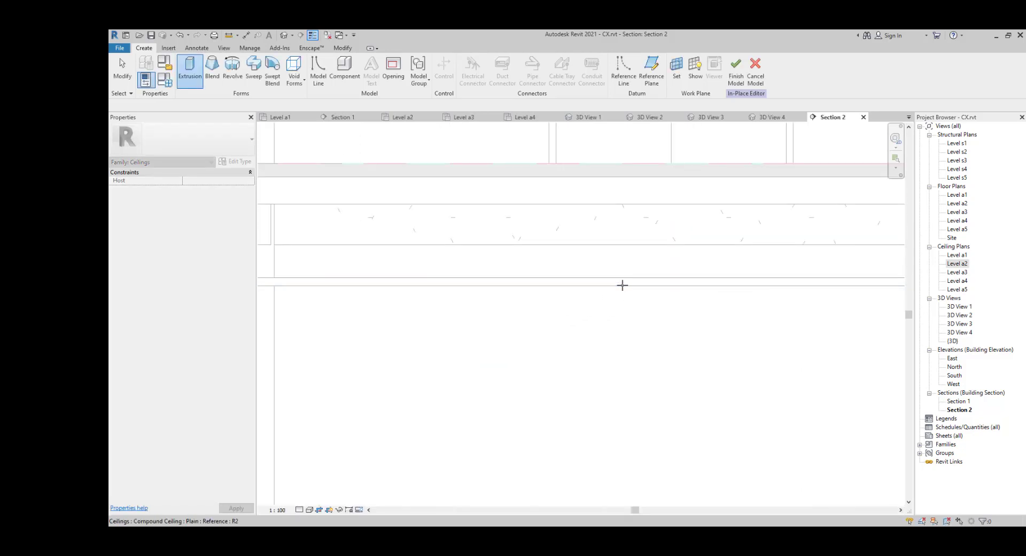
pyautogui.click(622, 285)
pyautogui.scroll(-2, 622, 284)
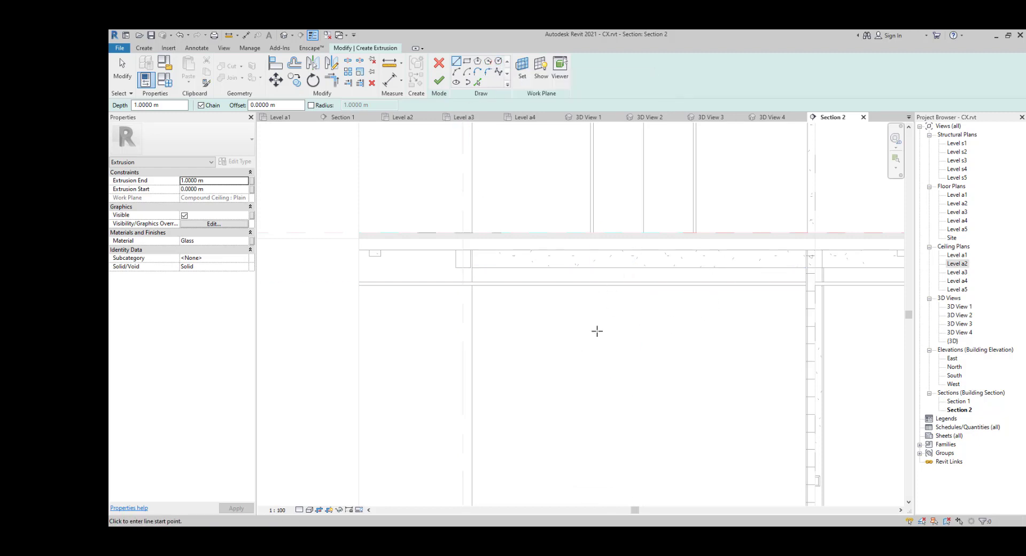
# Step: Sketch a 0.2 m vertical line upward from the midpoint of the ceiling's underside
pyautogui.click(455, 62)
pyautogui.scroll(3, 570, 293)
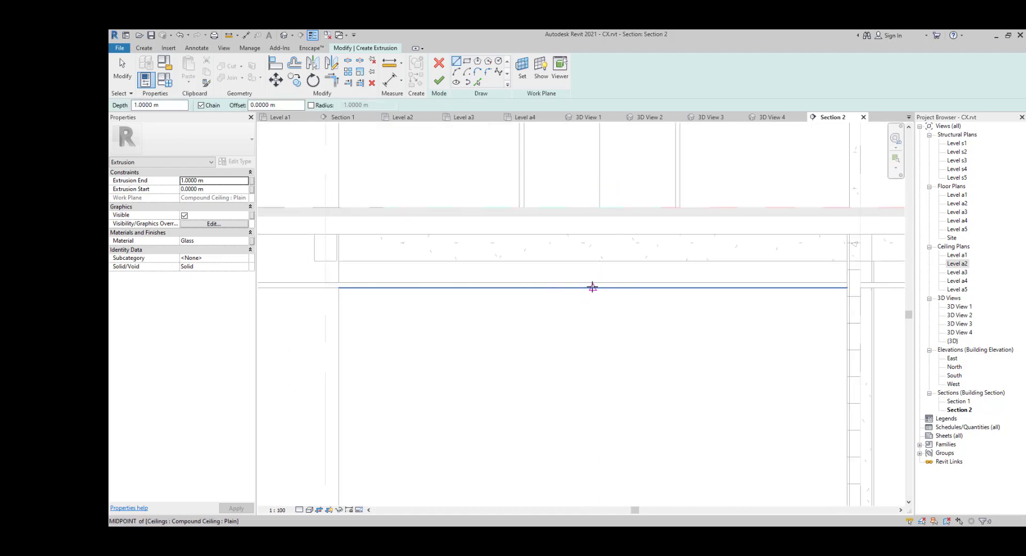
pyautogui.click(593, 287)
pyautogui.click(592, 270)
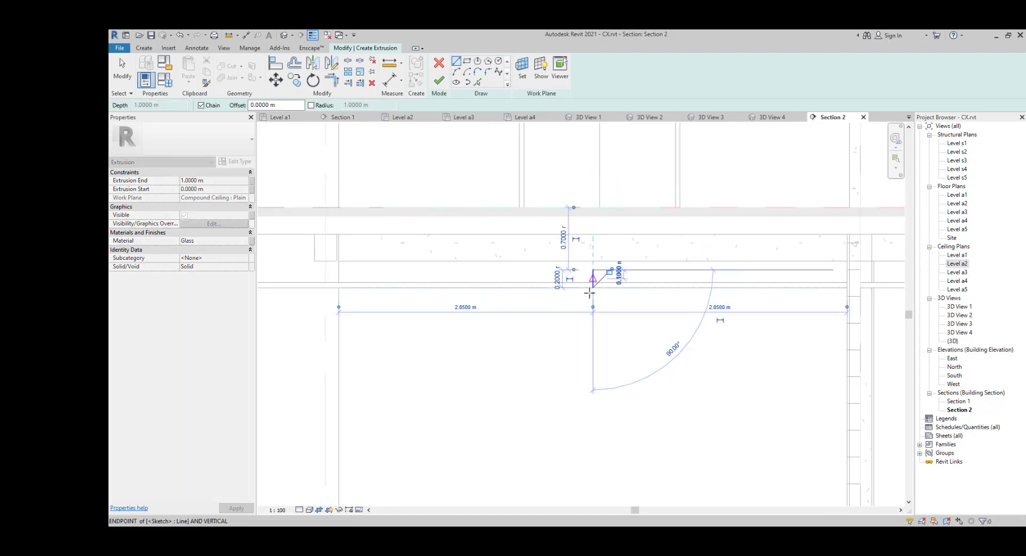
pyautogui.press('Escape')
pyautogui.press('Escape')
pyautogui.scroll(2, 591, 290)
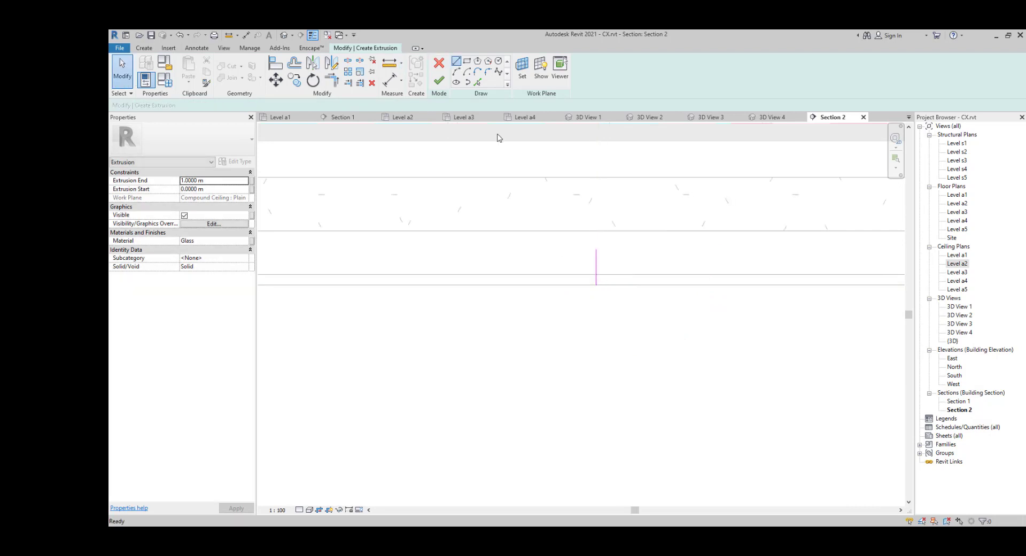
# Step: Sketch a 1 m line along the ceiling's underside, running right from the base of the vertical line
pyautogui.press('l')
pyautogui.press('i')
pyautogui.click(596, 284)
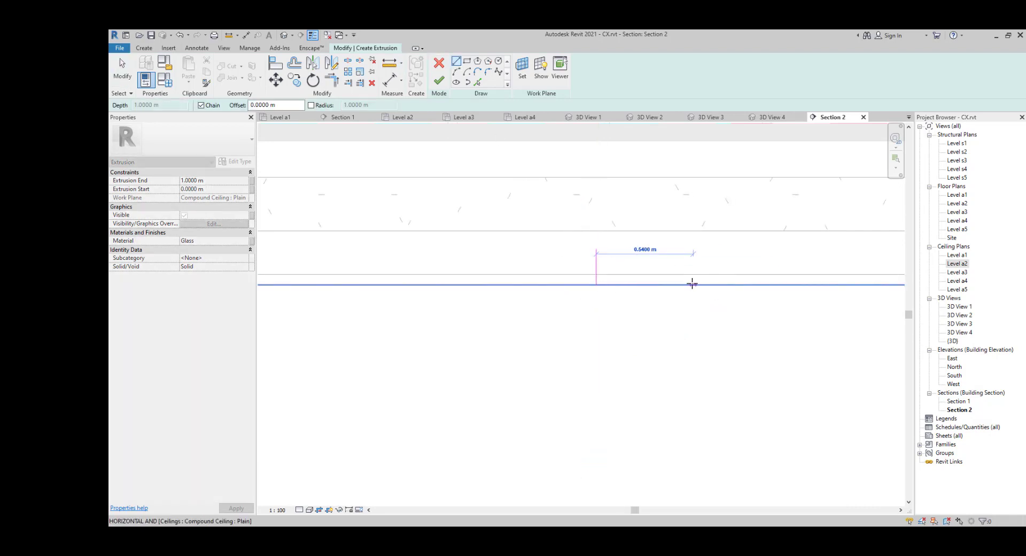
pyautogui.write('1')
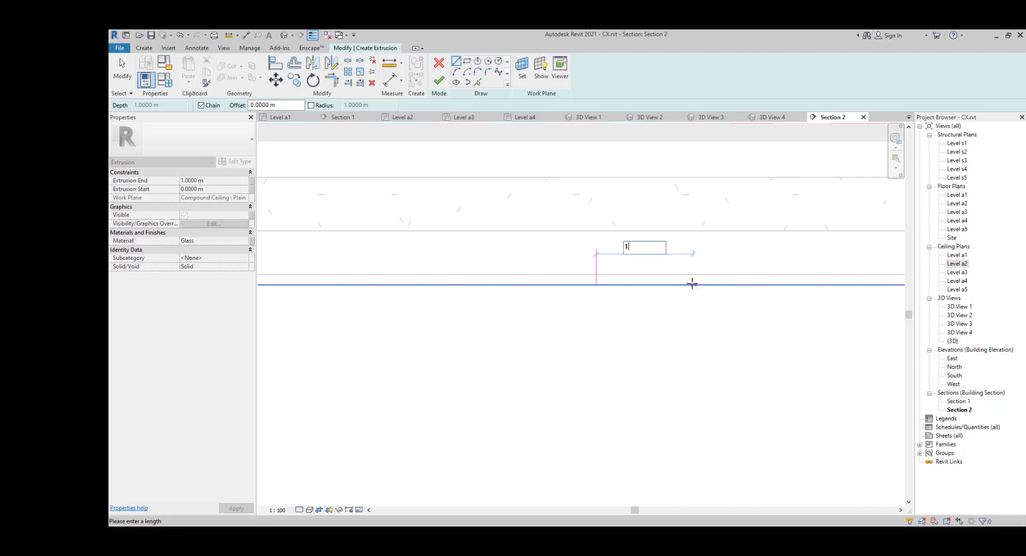
pyautogui.press('Return')
pyautogui.scroll(-2, 714, 340)
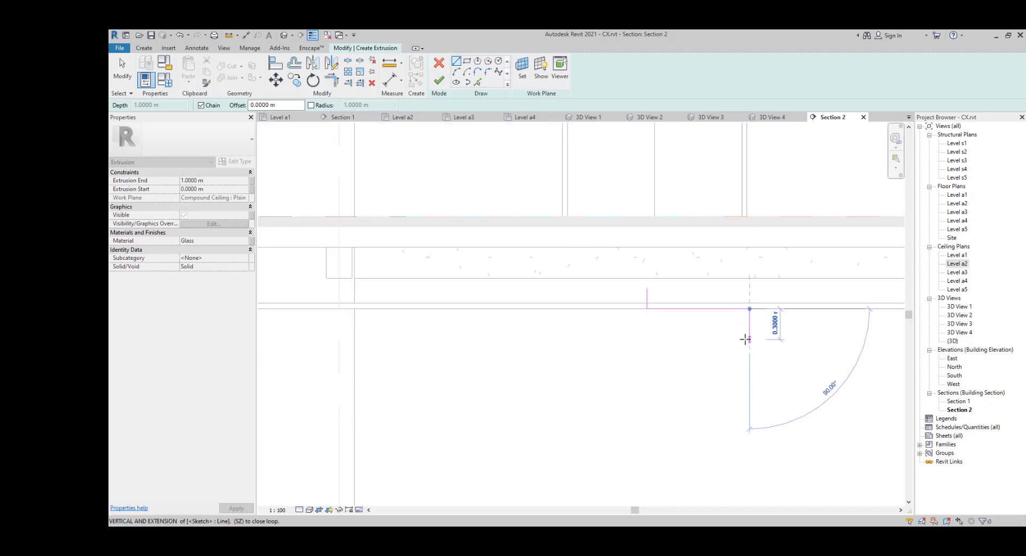
# Step: Sketch a matching 1 m line along the ceiling's underside, running left from the base of the vertical line
pyautogui.press('Escape')
pyautogui.click(647, 309)
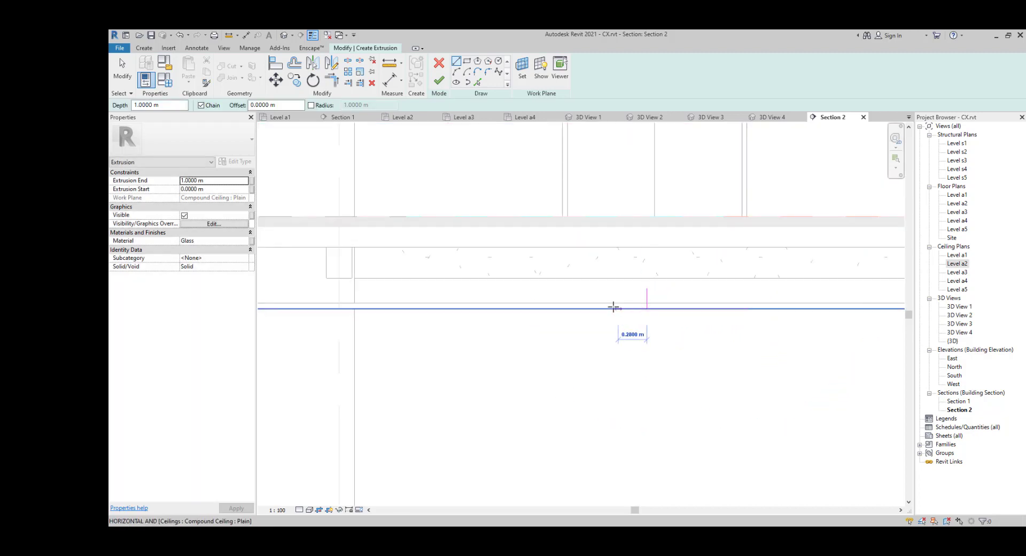
pyautogui.write('1')
pyautogui.press('Return')
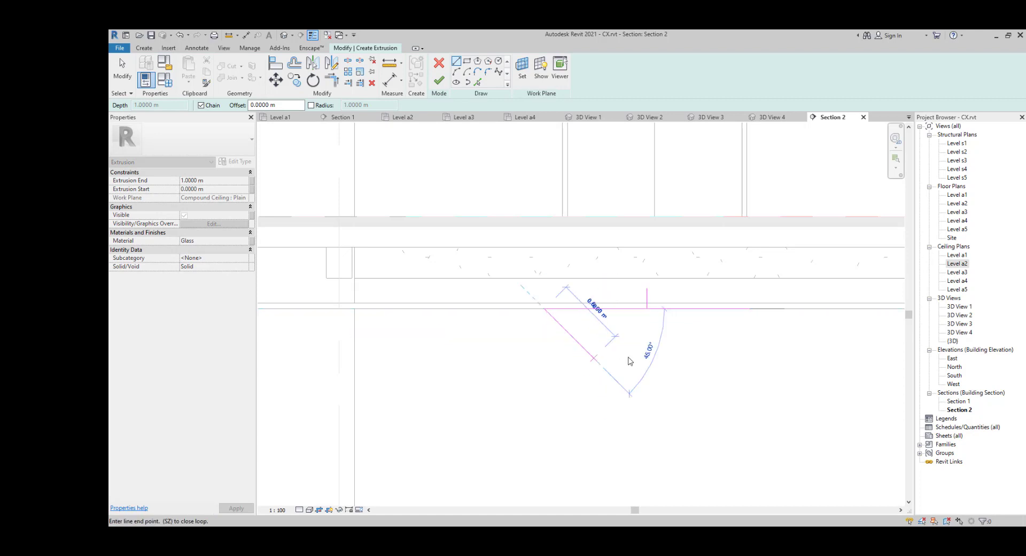
pyautogui.press('Escape')
pyautogui.press('Escape')
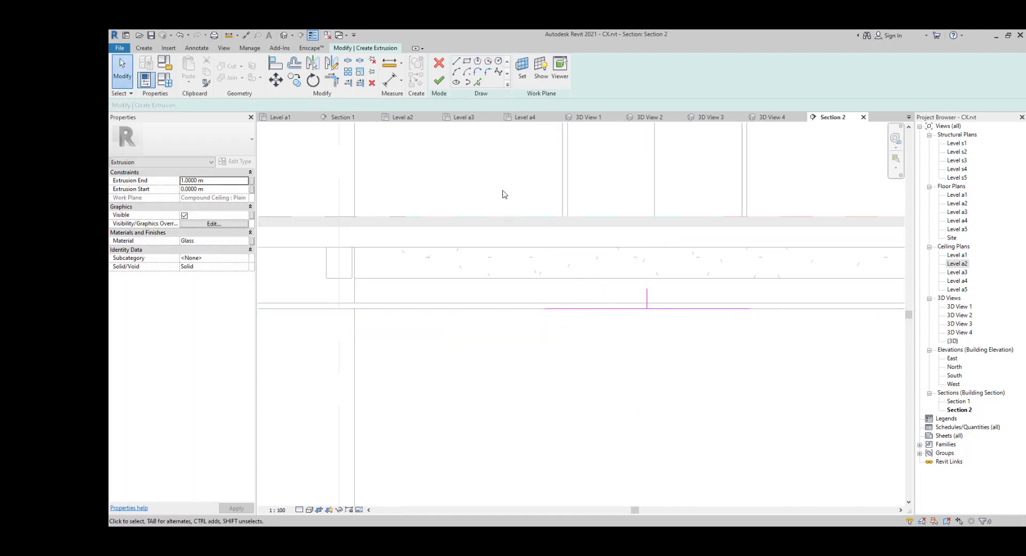
# Step: Make copies of both horizontal sketch lines offset 0.3 m below the ceiling
pyautogui.click(456, 63)
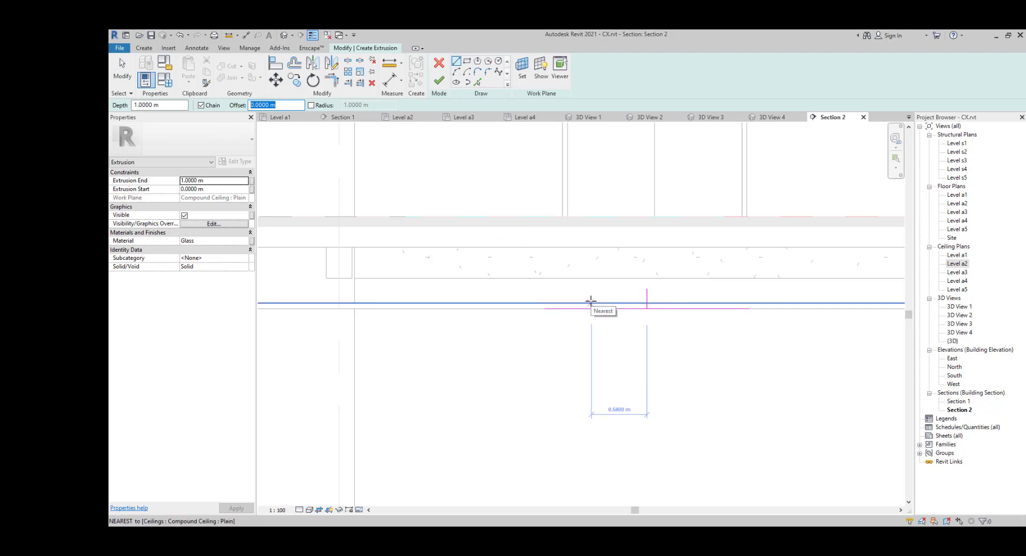
pyautogui.press('Return')
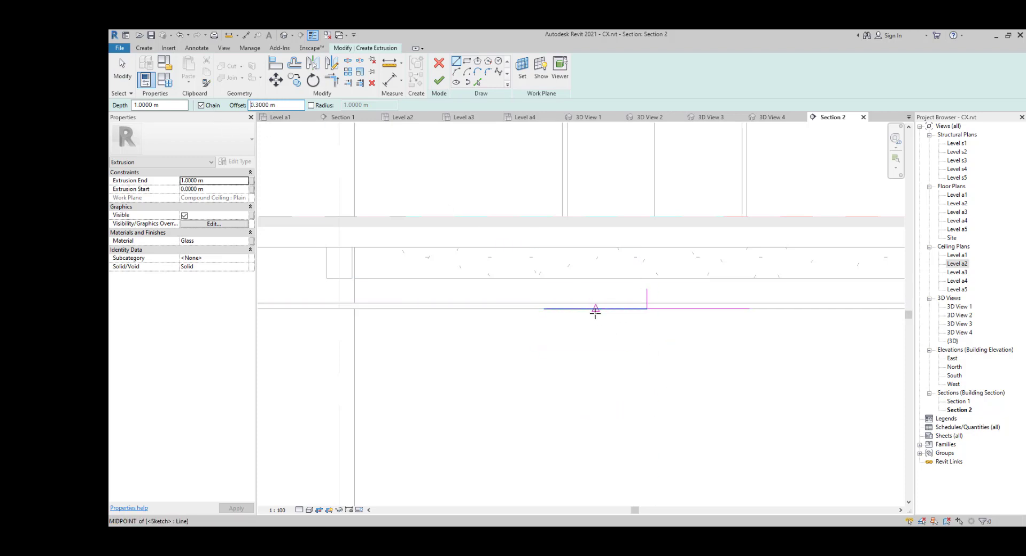
pyautogui.click(647, 309)
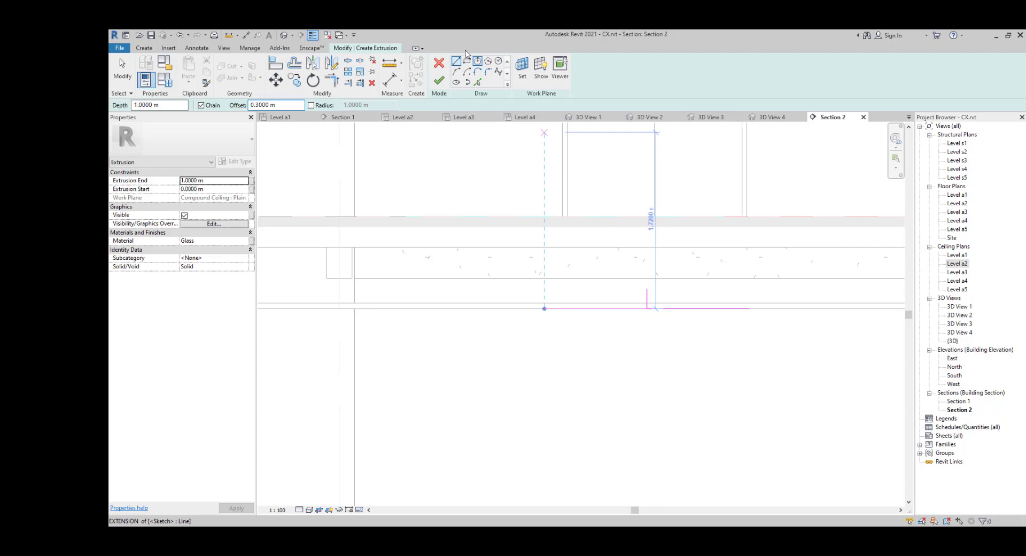
pyautogui.click(477, 82)
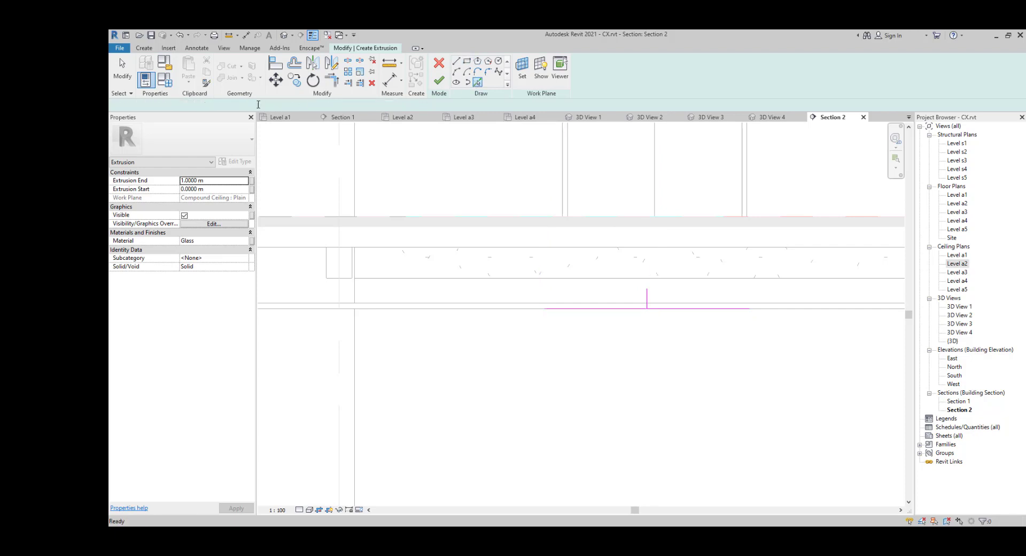
pyautogui.click(590, 317)
pyautogui.click(679, 313)
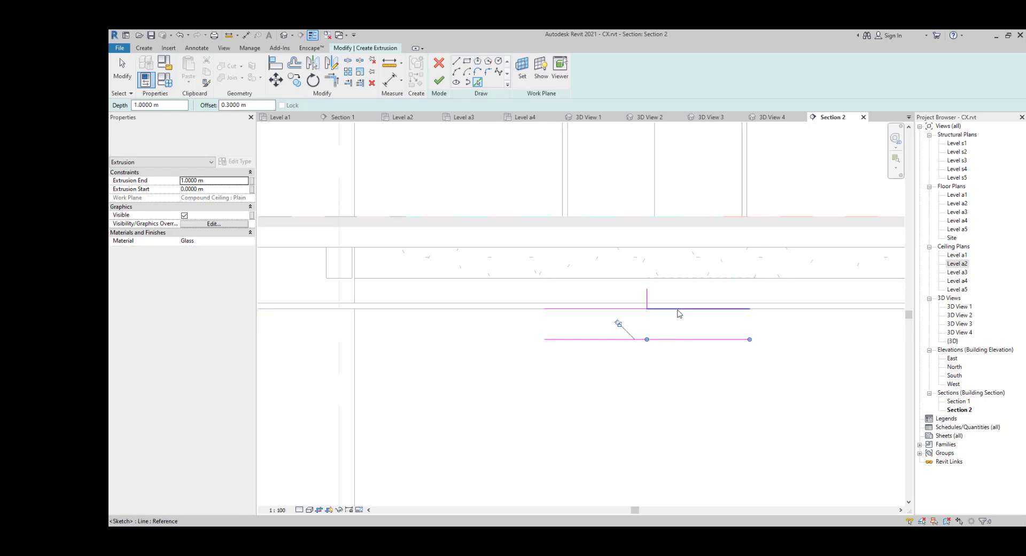
pyautogui.press('Escape')
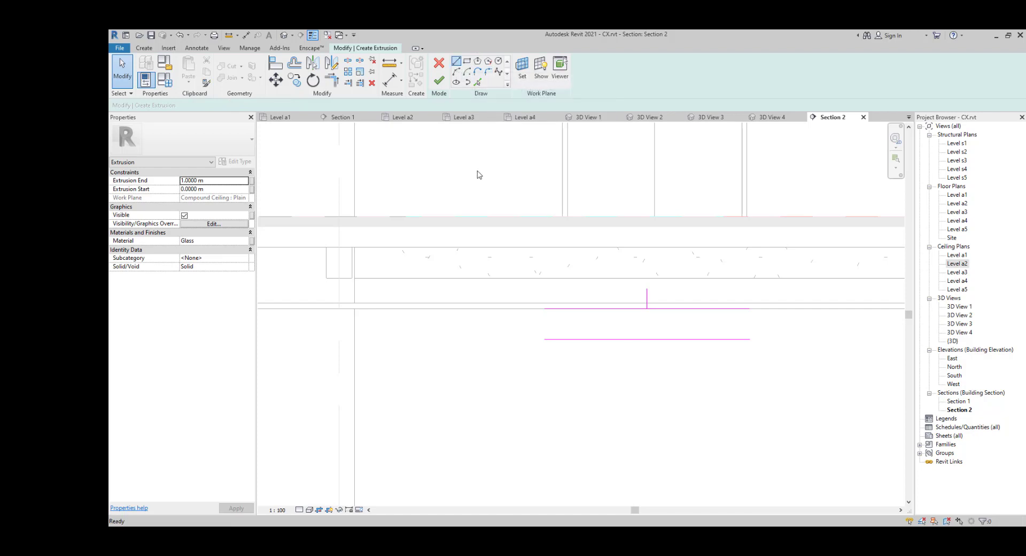
# Step: Delete all the horizontal sketch lines on both sides, keeping only the vertical centre line
pyautogui.moveTo(551, 337); pyautogui.dragTo(644, 446)
pyautogui.moveTo(576, 294); pyautogui.dragTo(545, 350)
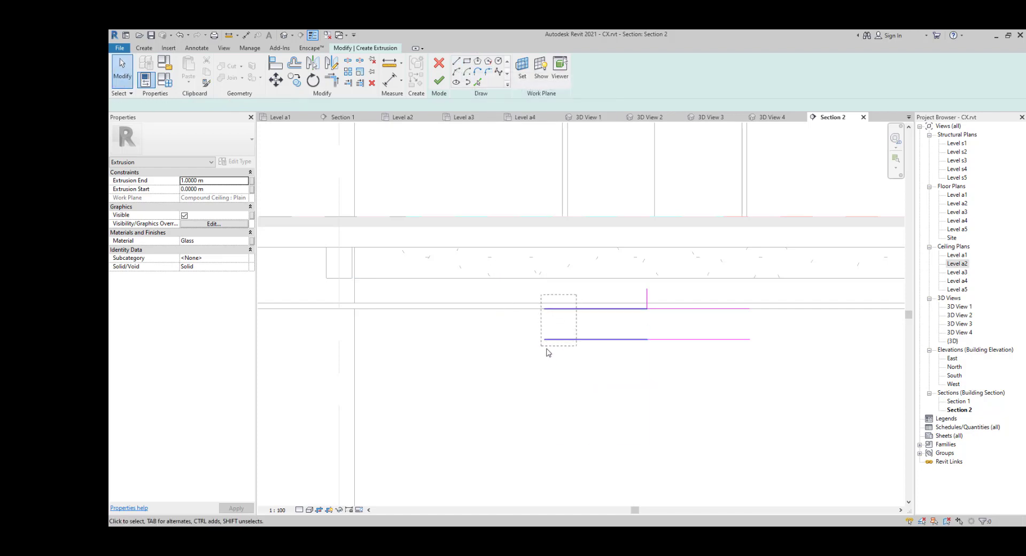
pyautogui.press('Delete')
pyautogui.moveTo(743, 291); pyautogui.dragTo(685, 368)
pyautogui.press('Delete')
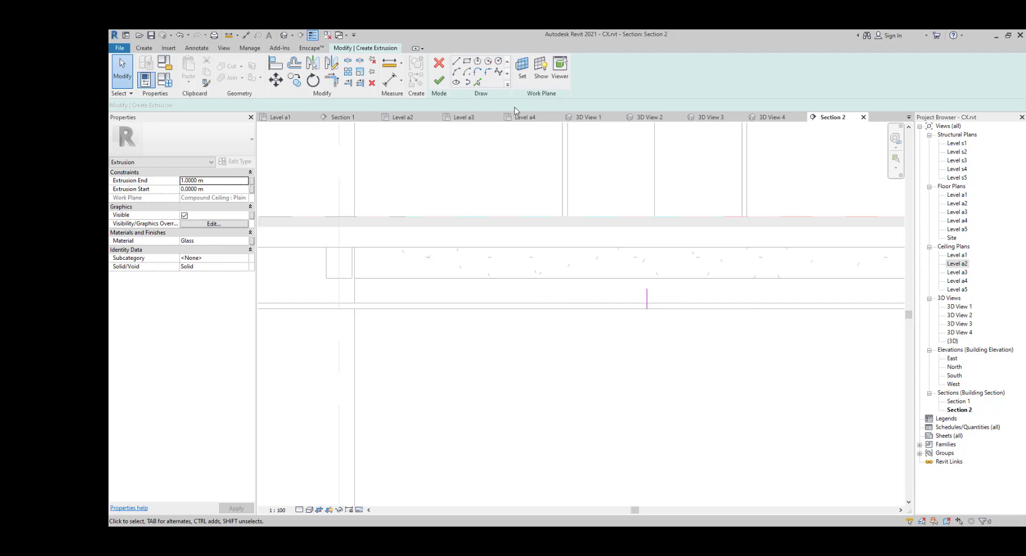
# Step: Set the view's visual style to Consistent Colors and sketch a rectangle about 2.7 m wide hanging down from the ceiling's top face, around the centre line
pyautogui.click(467, 62)
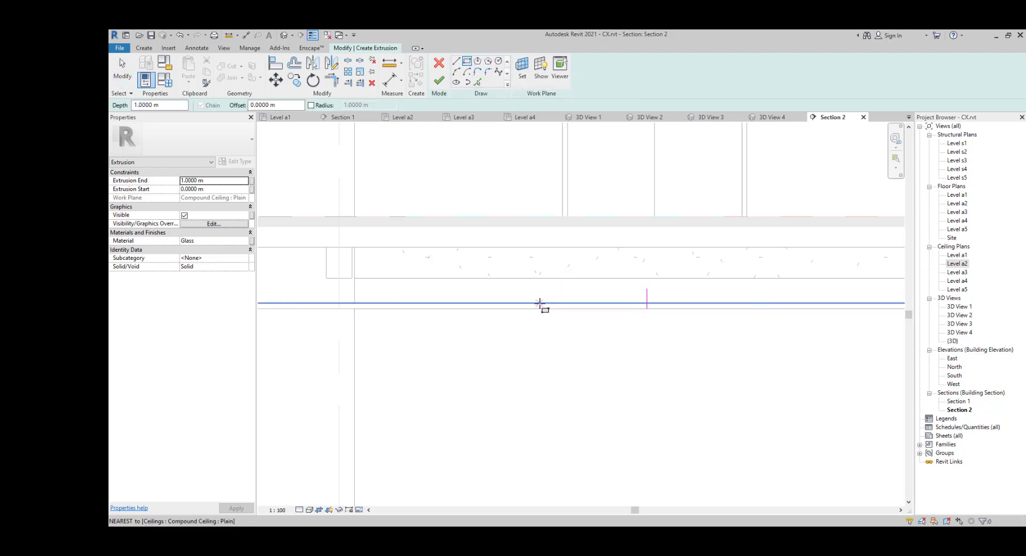
pyautogui.click(313, 512)
pyautogui.click(324, 490)
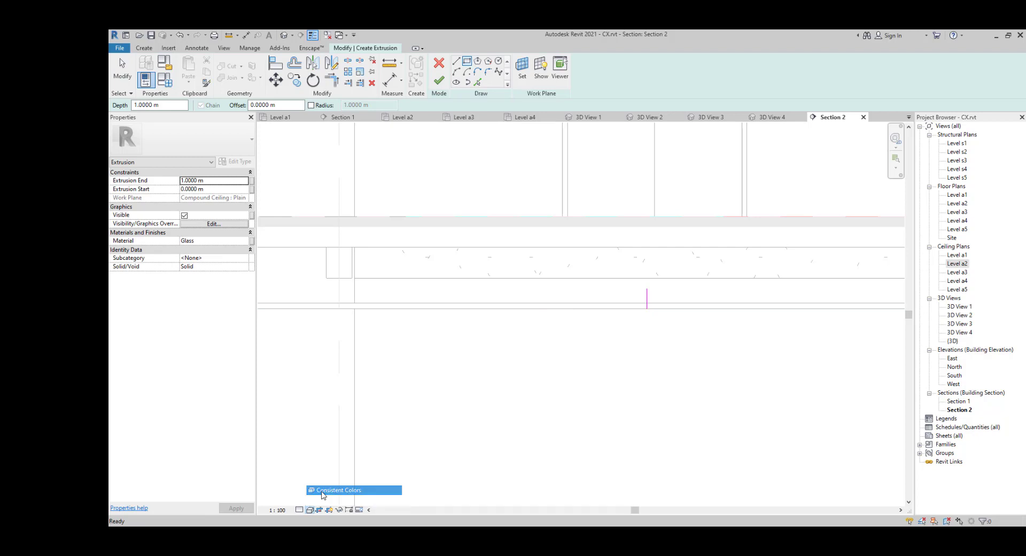
pyautogui.click(539, 303)
pyautogui.click(816, 379)
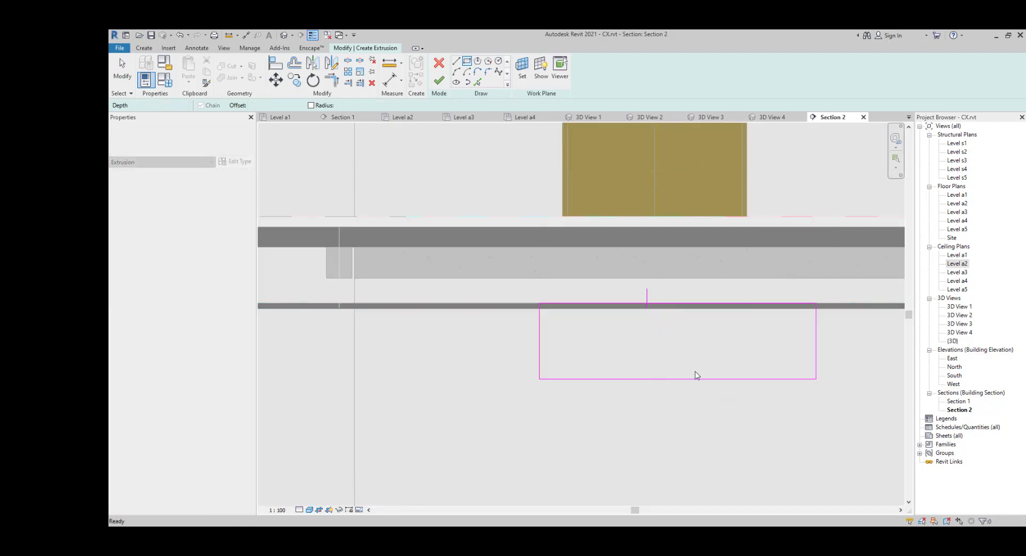
# Step: Reduce the rectangle's height by moving its bottom edge up toward the ceiling
pyautogui.press('Escape')
pyautogui.click(692, 378)
pyautogui.moveTo(691, 378); pyautogui.dragTo(692, 348)
pyautogui.click(639, 354)
pyautogui.click(641, 348)
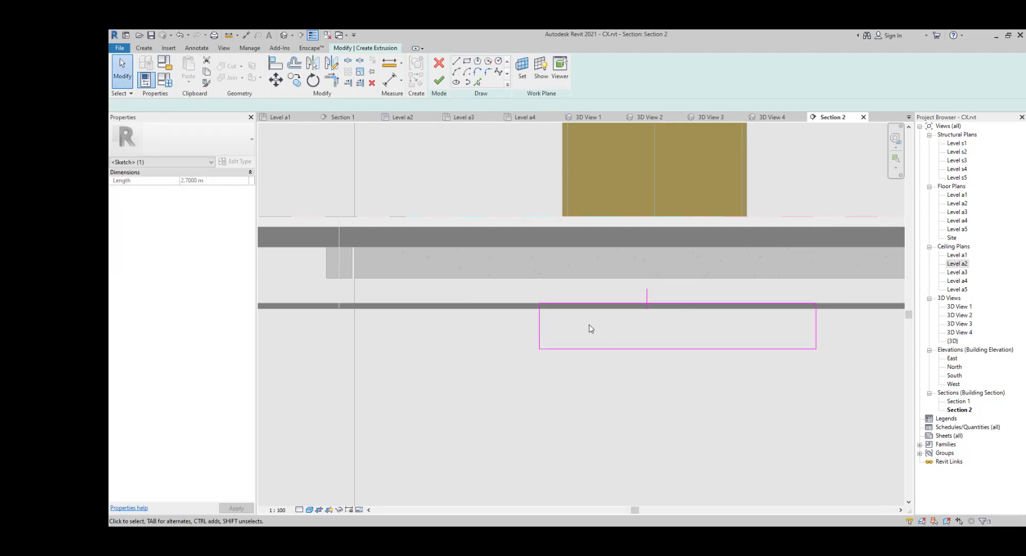
# Step: Move the whole rectangle so its top edge's midpoint meets the vertical centre line, and delete that centre line
pyautogui.click(527, 316)
pyautogui.press('Tab')
pyautogui.click(539, 314)
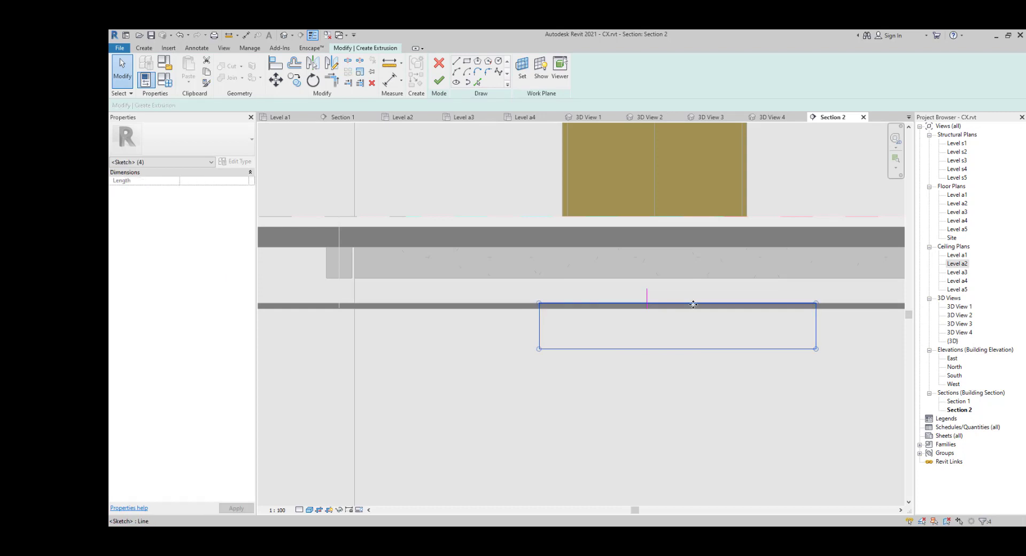
pyautogui.press('m')
pyautogui.press('v')
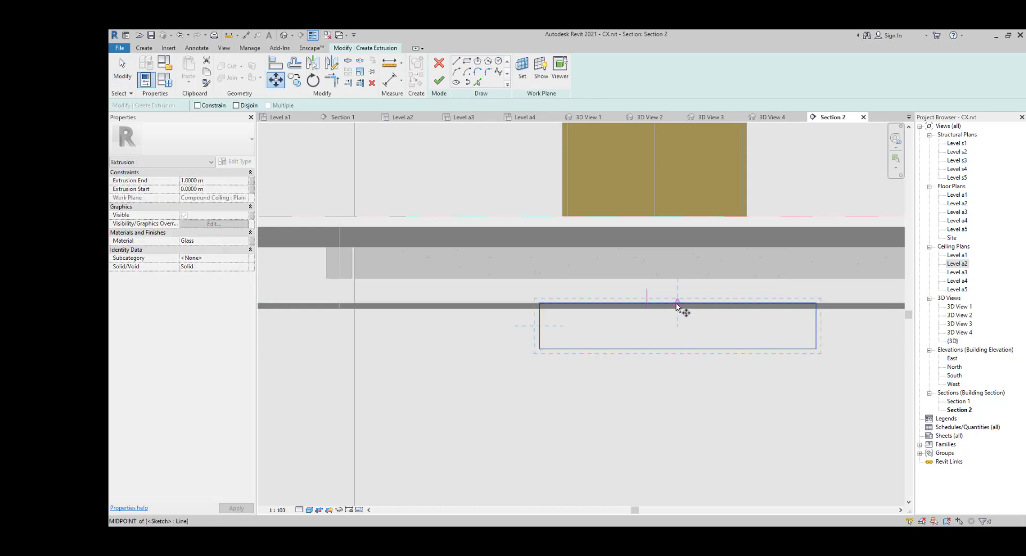
pyautogui.click(678, 305)
pyautogui.click(647, 305)
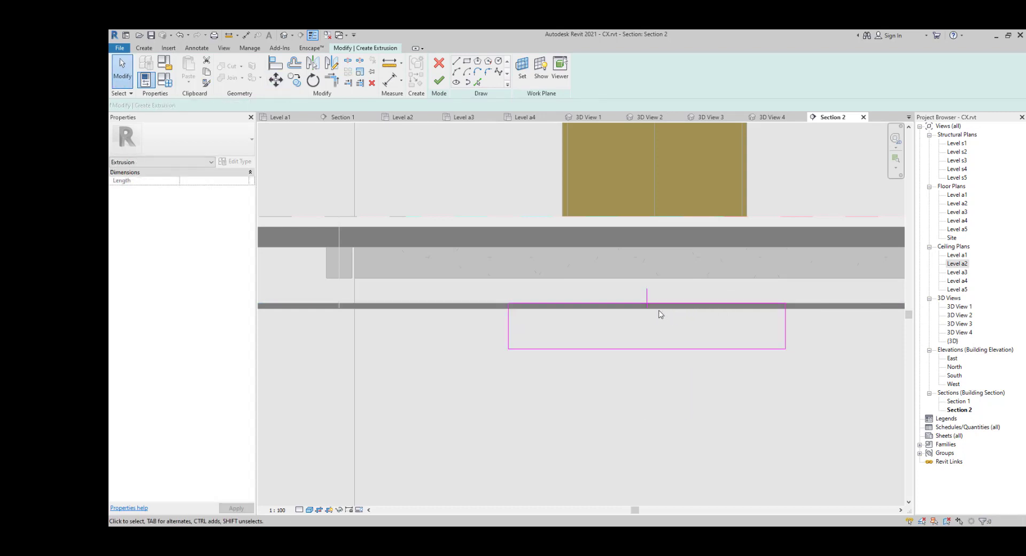
pyautogui.click(645, 298)
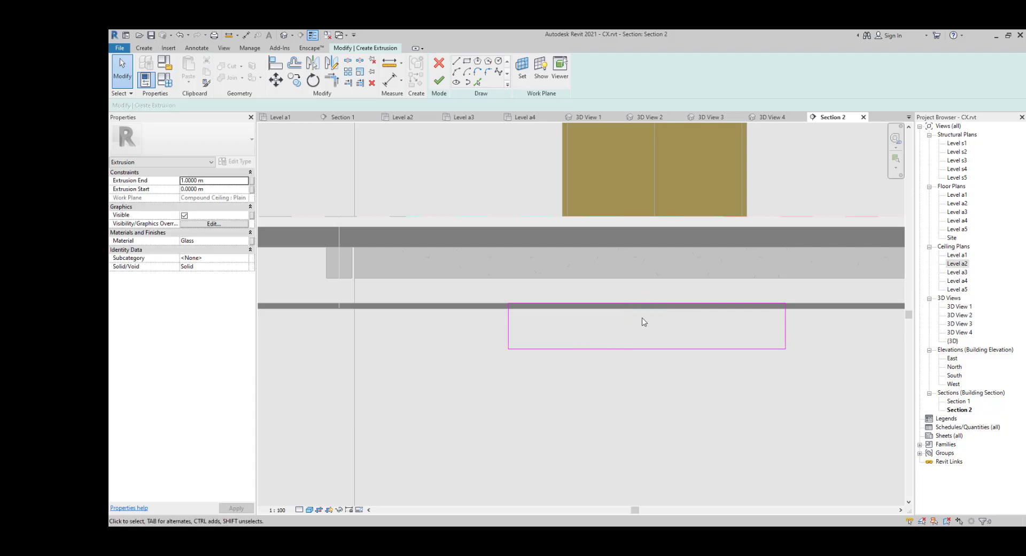
# Step: Round the rectangle's lower-left corner with a 0.3 m fillet arc
pyautogui.click(487, 77)
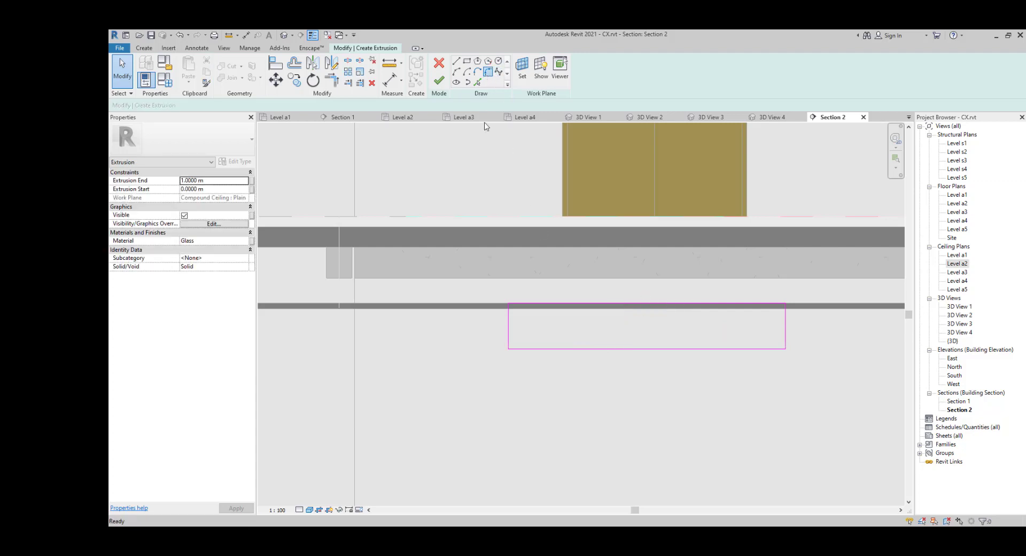
pyautogui.click(521, 349)
pyautogui.click(509, 334)
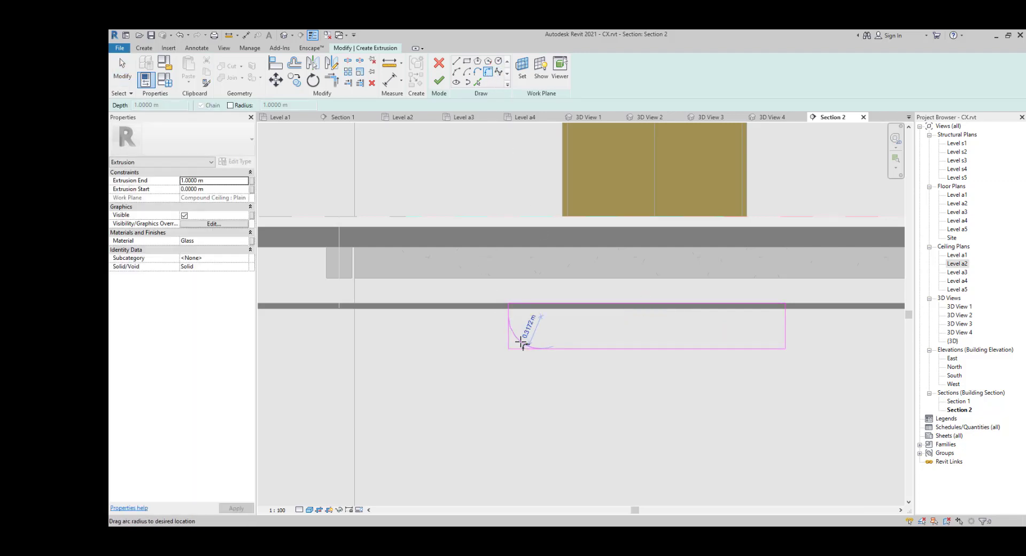
pyautogui.scroll(4, 522, 340)
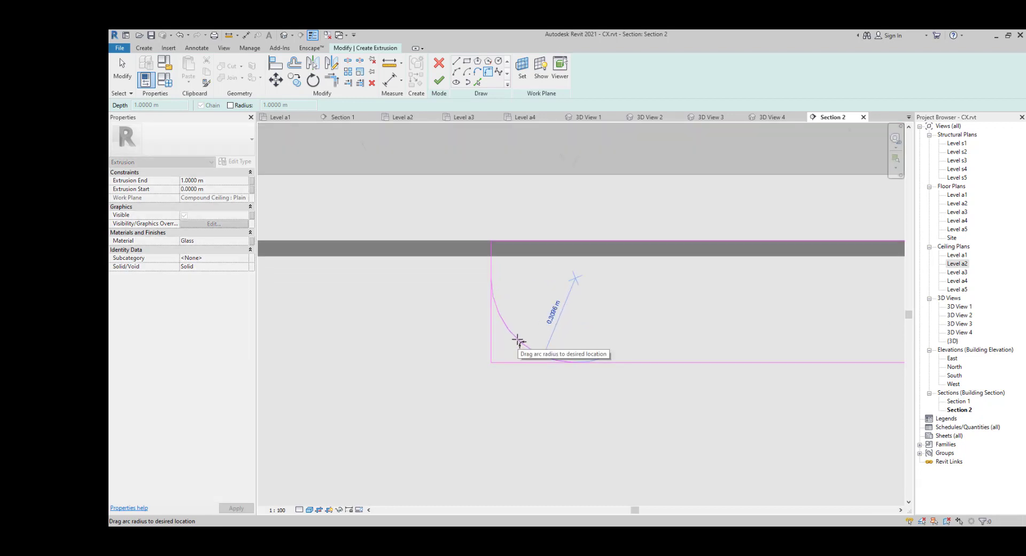
pyautogui.click(522, 339)
pyautogui.scroll(-3, 552, 327)
pyautogui.click(627, 342)
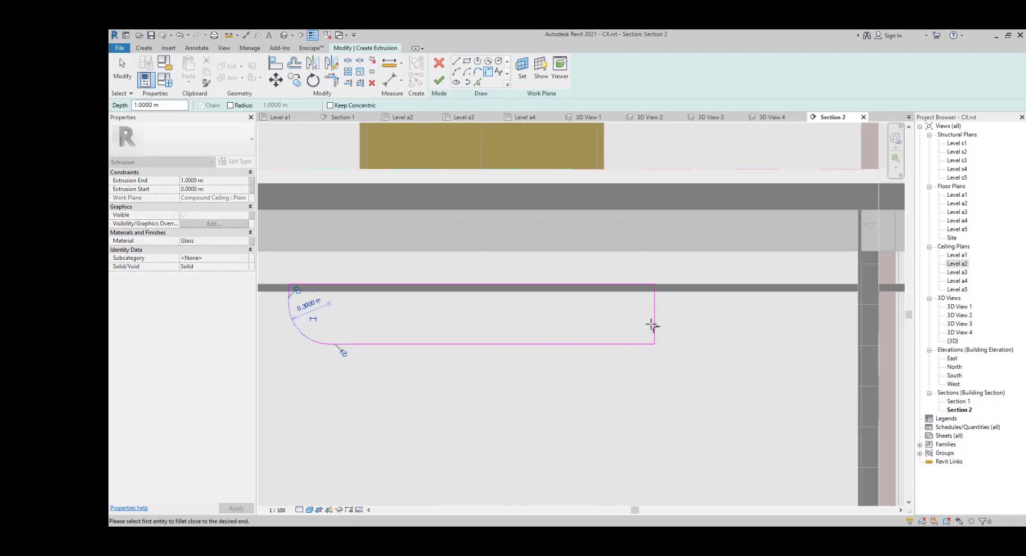
pyautogui.click(653, 325)
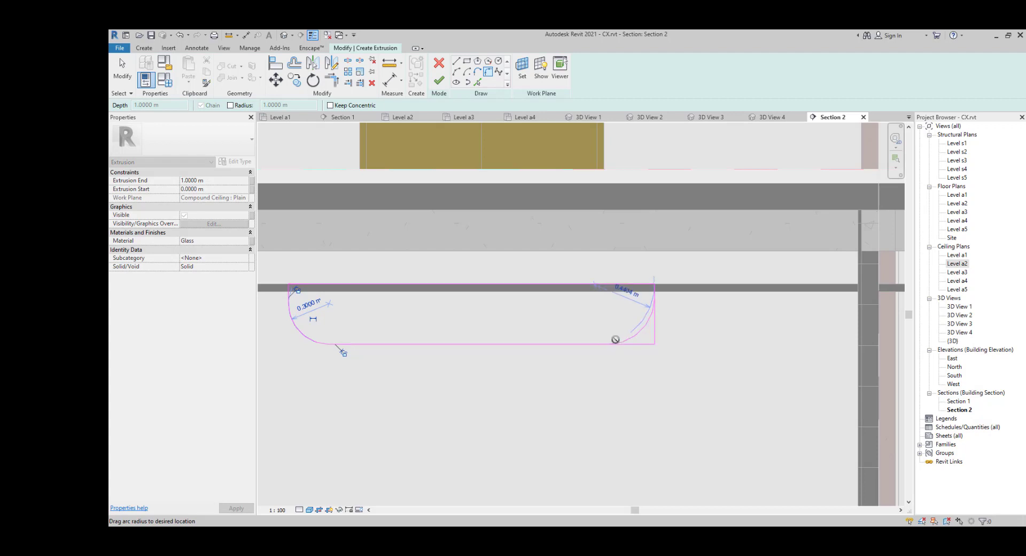
pyautogui.press('Escape')
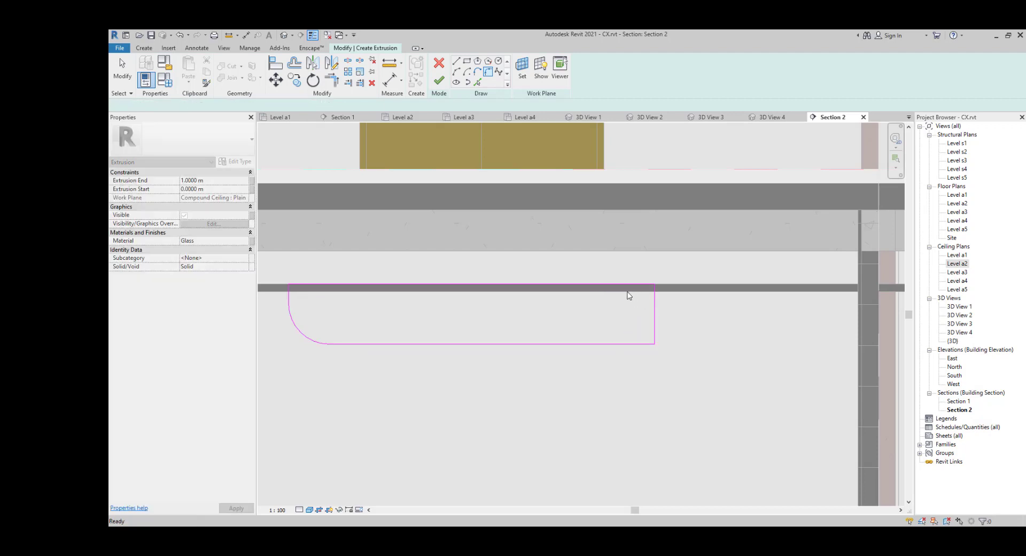
pyautogui.press('Escape')
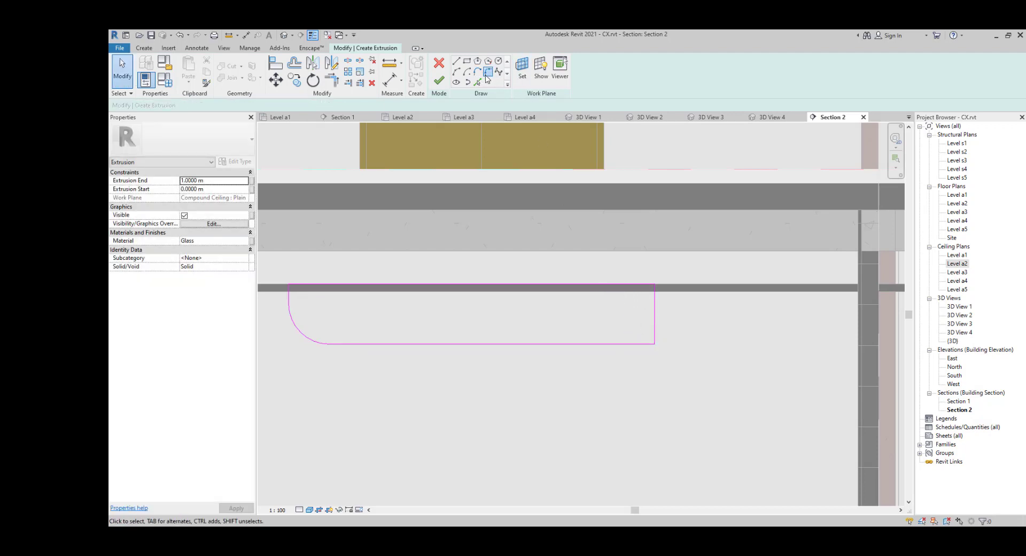
# Step: Round the rectangle's lower-right corner with a fillet arc of about 0.34 m radius
pyautogui.click(487, 79)
pyautogui.click(655, 330)
pyautogui.click(628, 344)
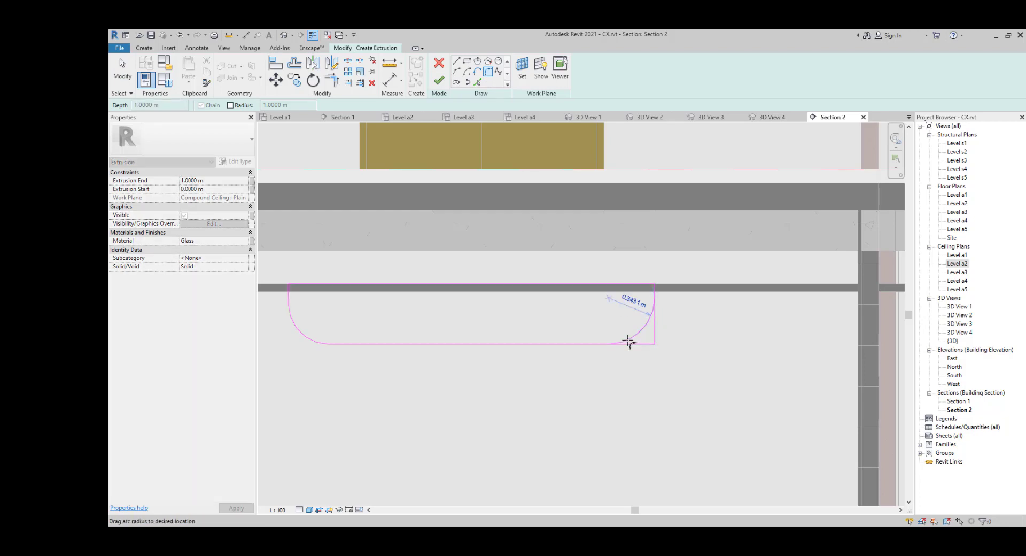
pyautogui.click(627, 343)
pyautogui.press('Escape')
# Step: Set the radius of both lower-corner fillets to 0.35 m and finish the extrusion sketch
pyautogui.click(643, 318)
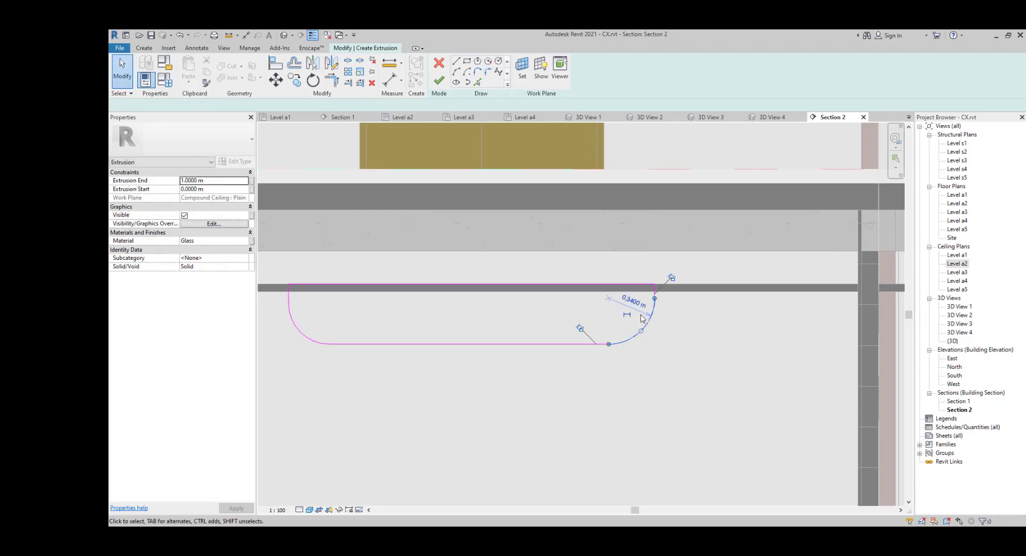
pyautogui.click(634, 300)
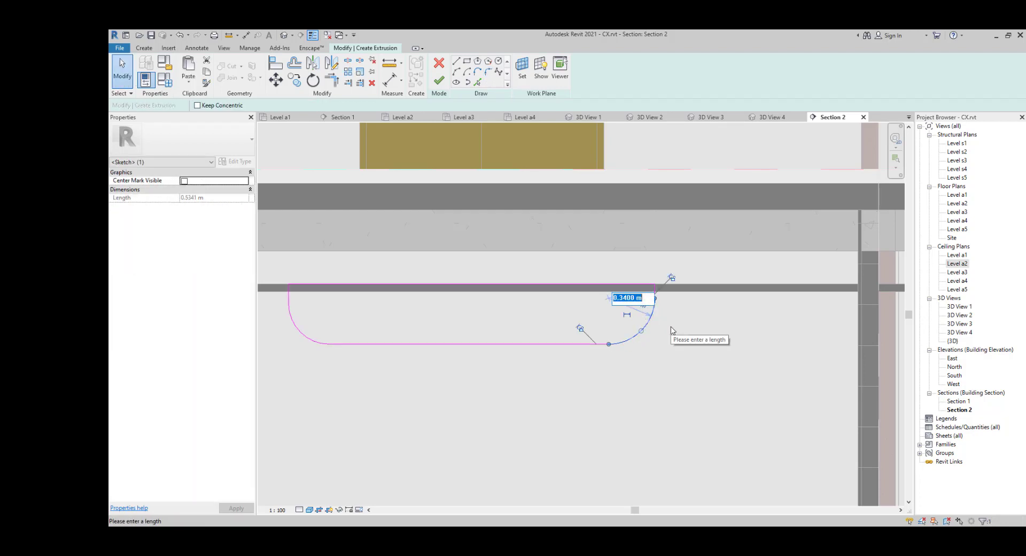
pyautogui.write('0.35')
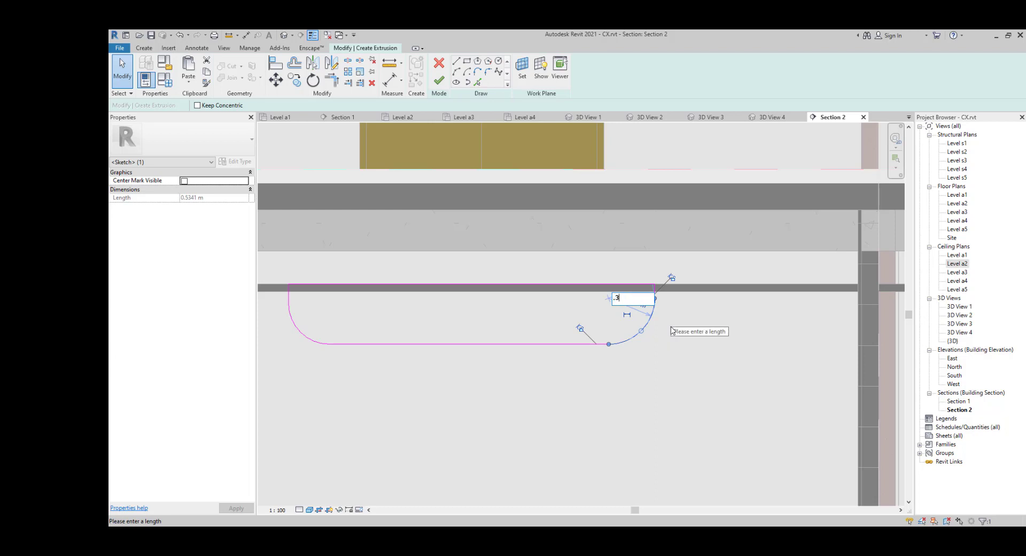
pyautogui.press('Return')
pyautogui.click(302, 333)
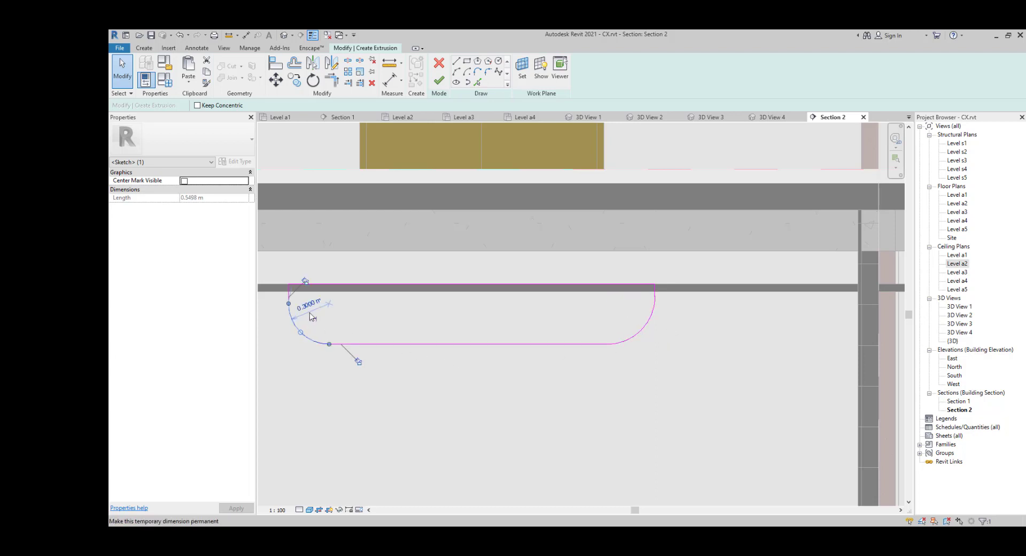
pyautogui.click(312, 307)
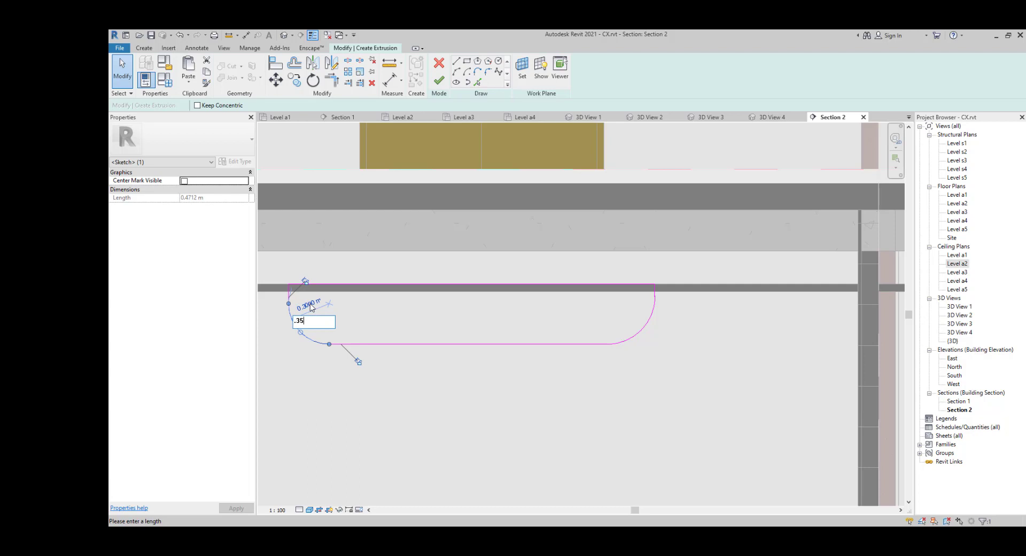
pyautogui.press('Return')
pyautogui.scroll(-2, 369, 347)
pyautogui.moveTo(430, 368); pyautogui.dragTo(595, 359, button='middle')
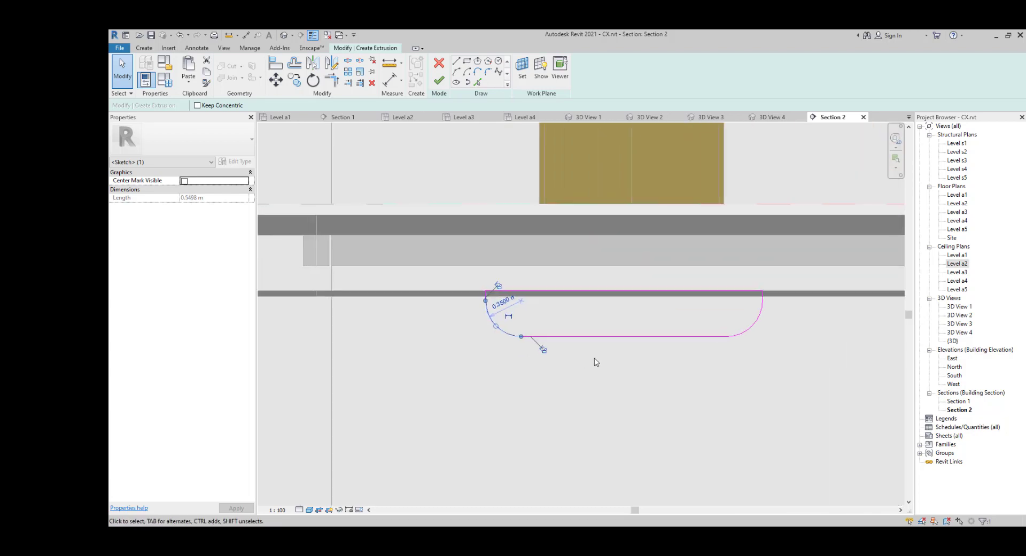
pyautogui.click(650, 309)
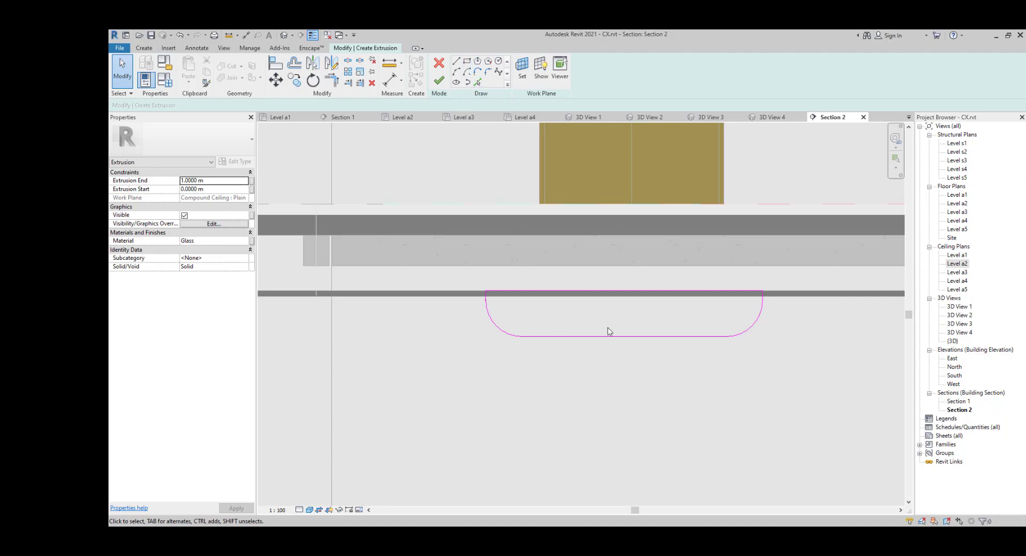
pyautogui.click(438, 82)
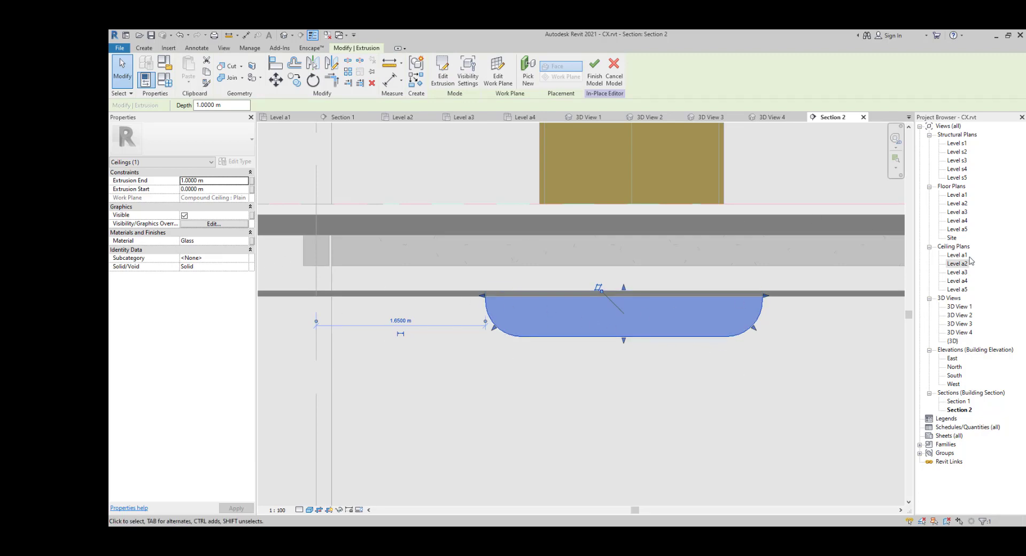
# Step: In the Level a2 ceiling plan, stretch the extrusion's lower end down to the horizontal wall, for a depth of about 14.74 m
pyautogui.doubleClick(957, 264)
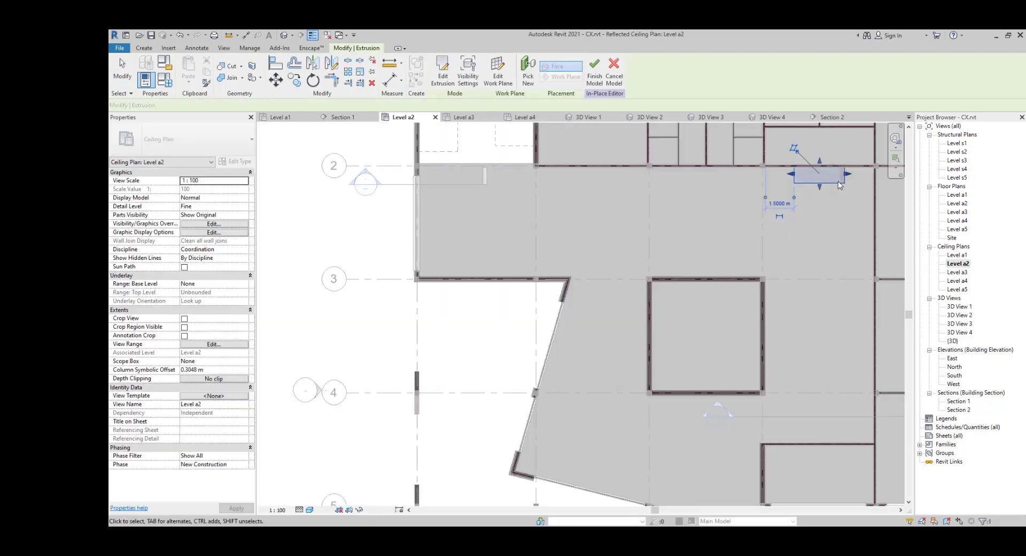
pyautogui.moveTo(823, 205); pyautogui.dragTo(728, 238, button='middle')
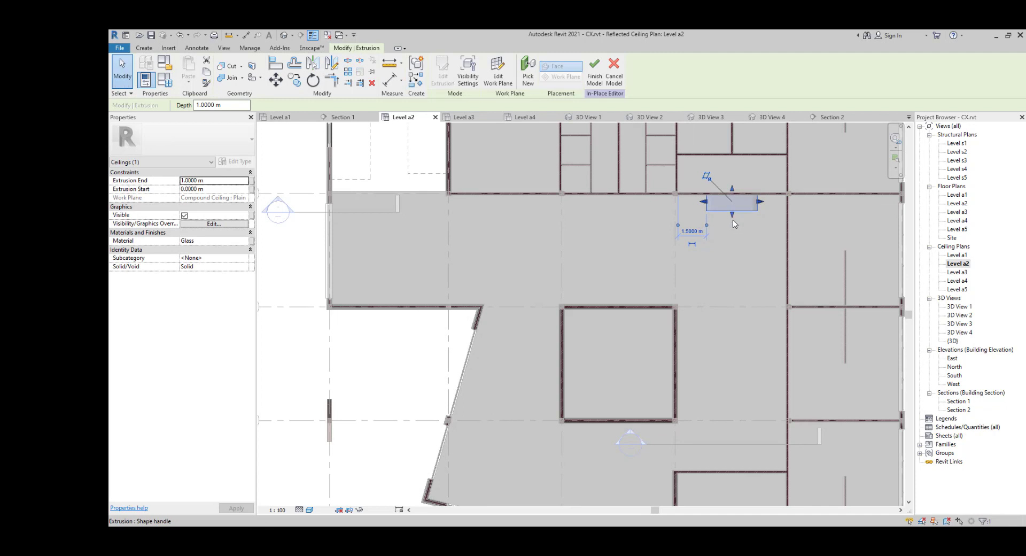
pyautogui.moveTo(733, 221); pyautogui.dragTo(732, 463)
pyautogui.moveTo(731, 473); pyautogui.dragTo(731, 472)
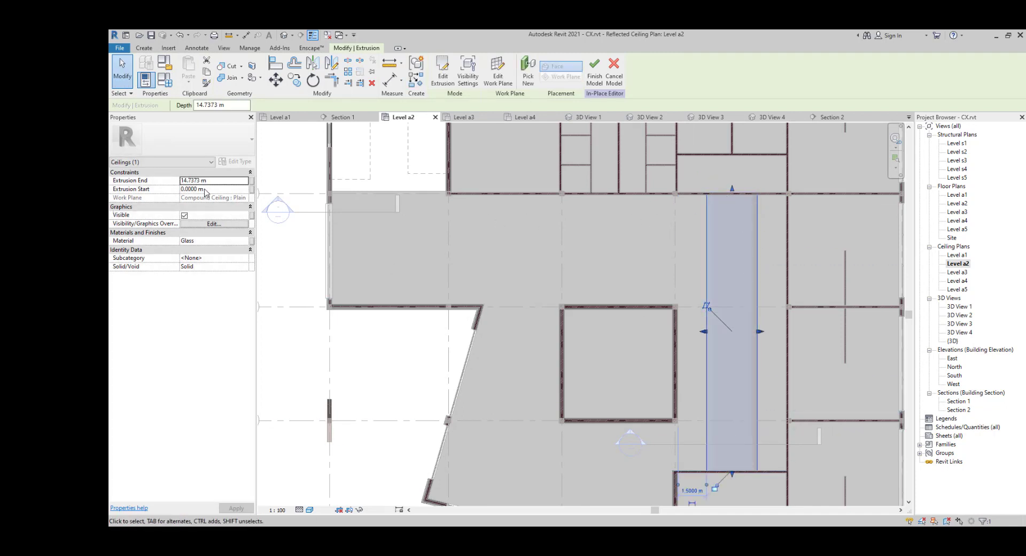
# Step: Compare the available wood materials' appearance and assign Wood - Stained to the ceiling extrusion
pyautogui.click(246, 241)
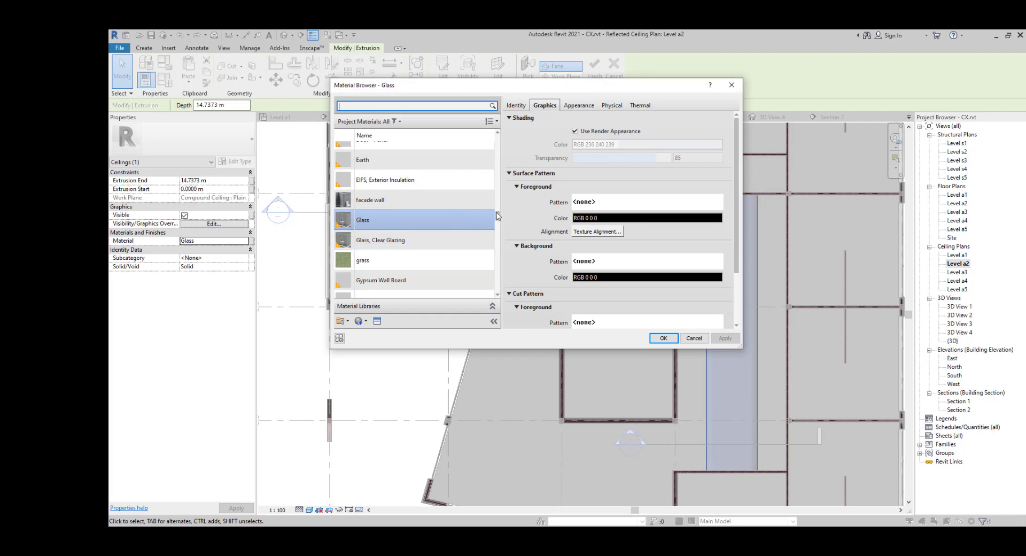
pyautogui.scroll(-15, 417, 214)
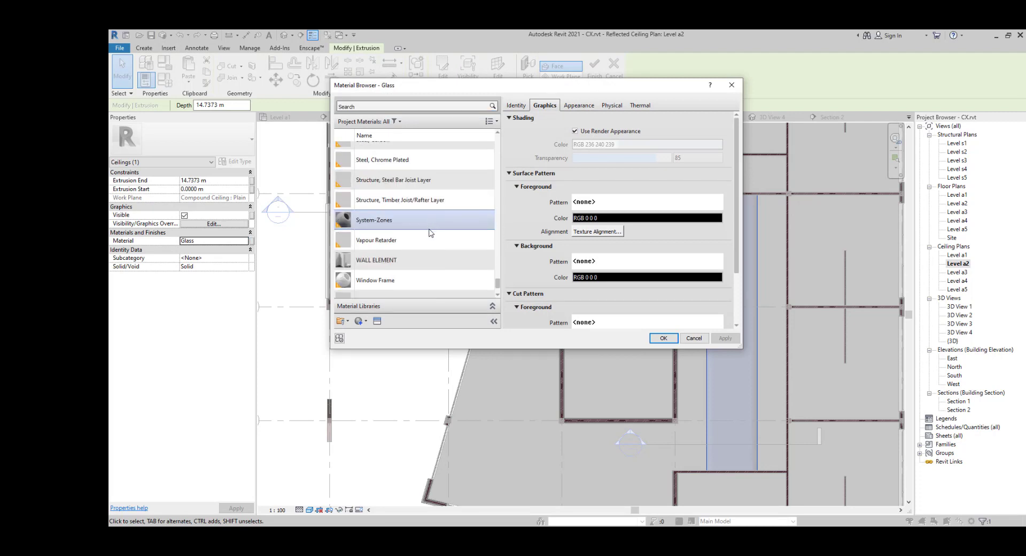
pyautogui.click(403, 272)
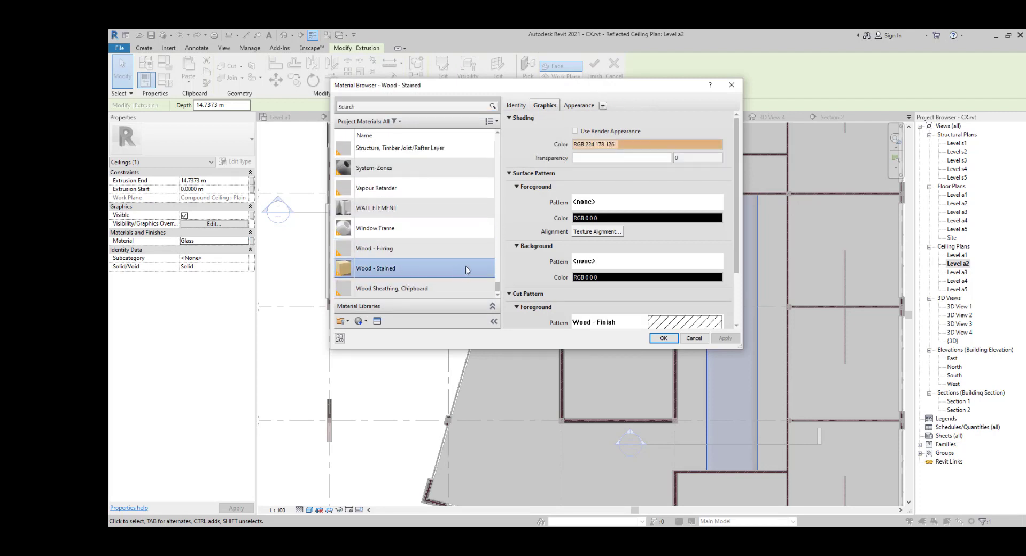
pyautogui.moveTo(498, 281)
pyautogui.mouseDown()
pyautogui.moveTo(497, 140)
pyautogui.moveTo(503, 297)
pyautogui.mouseUp()
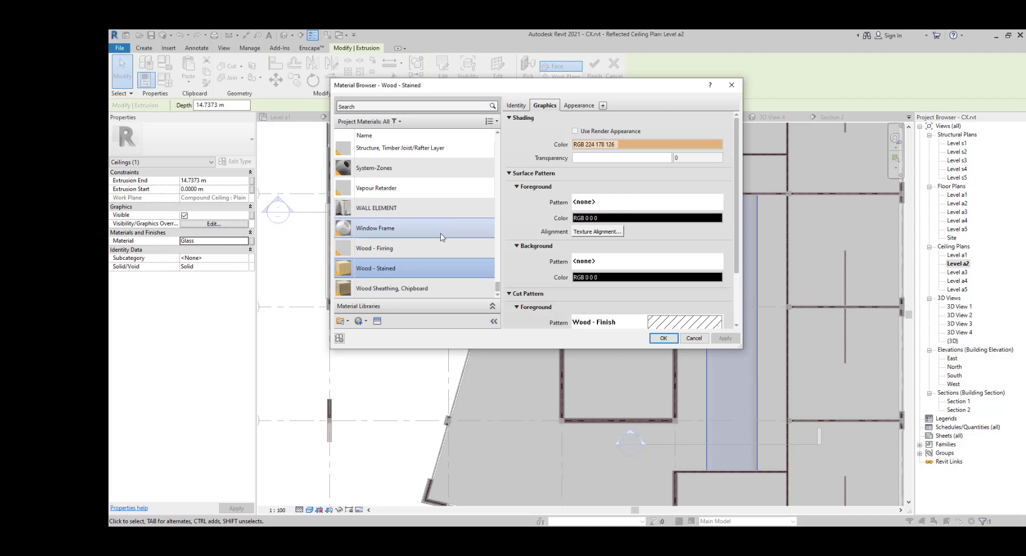
pyautogui.scroll(1, 431, 244)
pyautogui.click(382, 107)
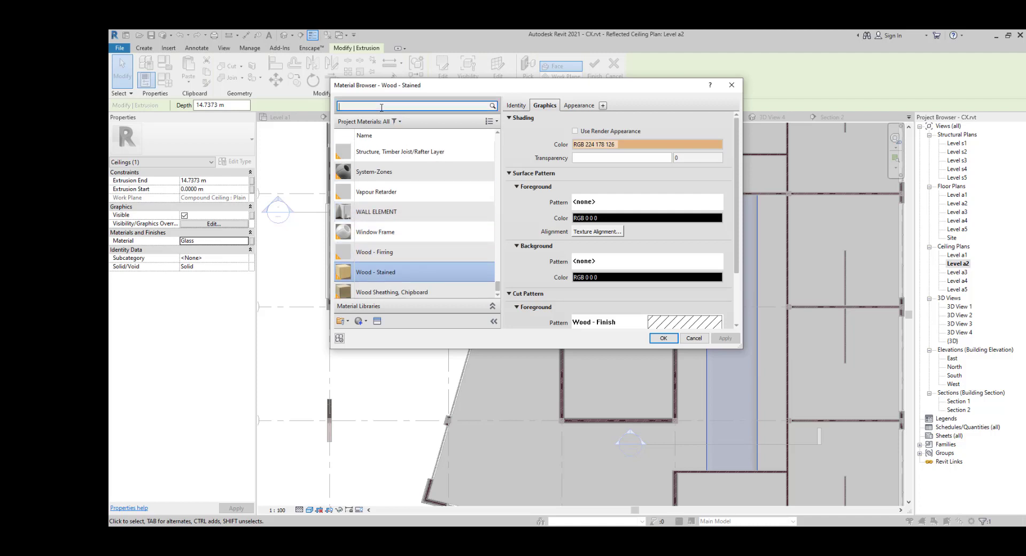
pyautogui.scroll(-1, 417, 256)
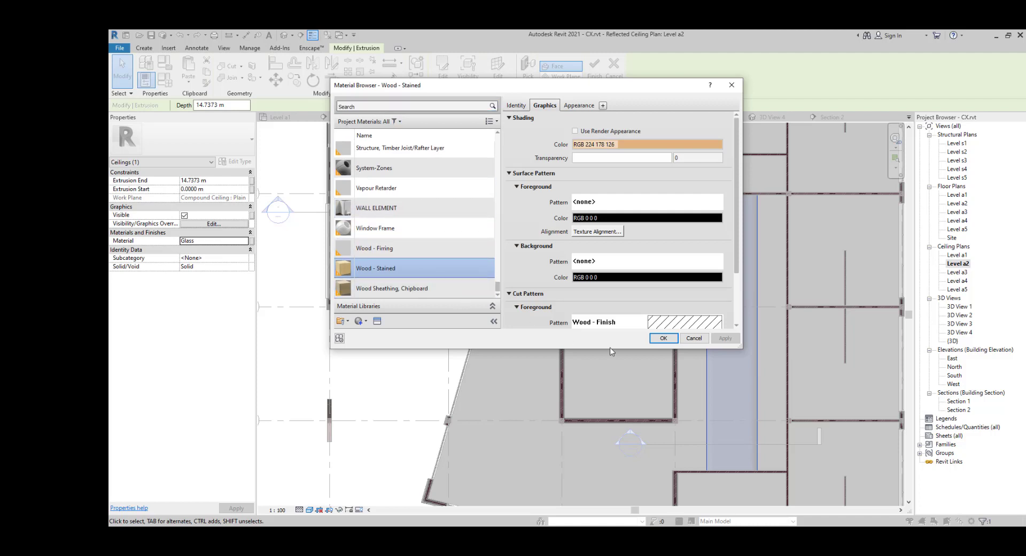
pyautogui.press('Down')
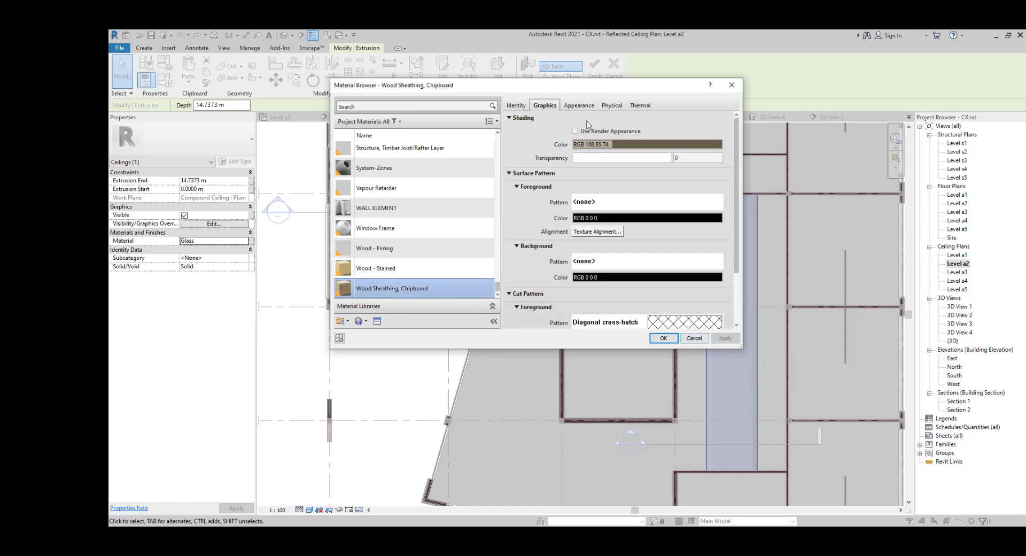
pyautogui.click(579, 105)
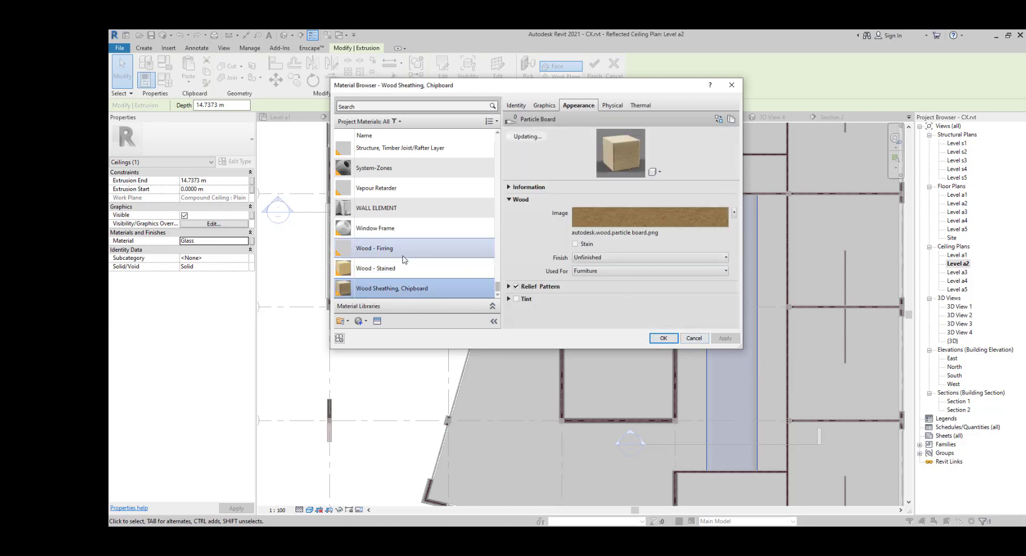
pyautogui.press('Up')
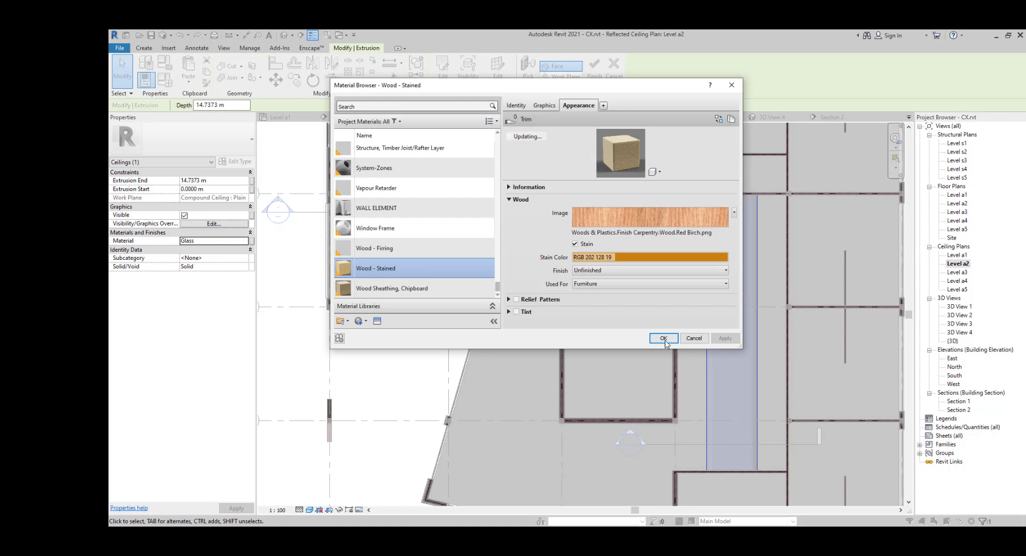
pyautogui.click(662, 338)
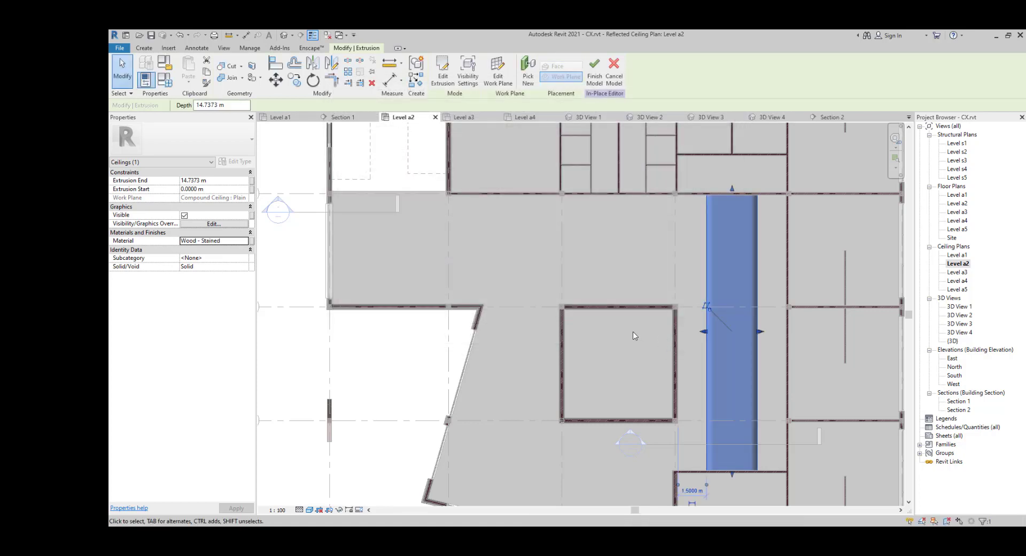
pyautogui.press('Escape')
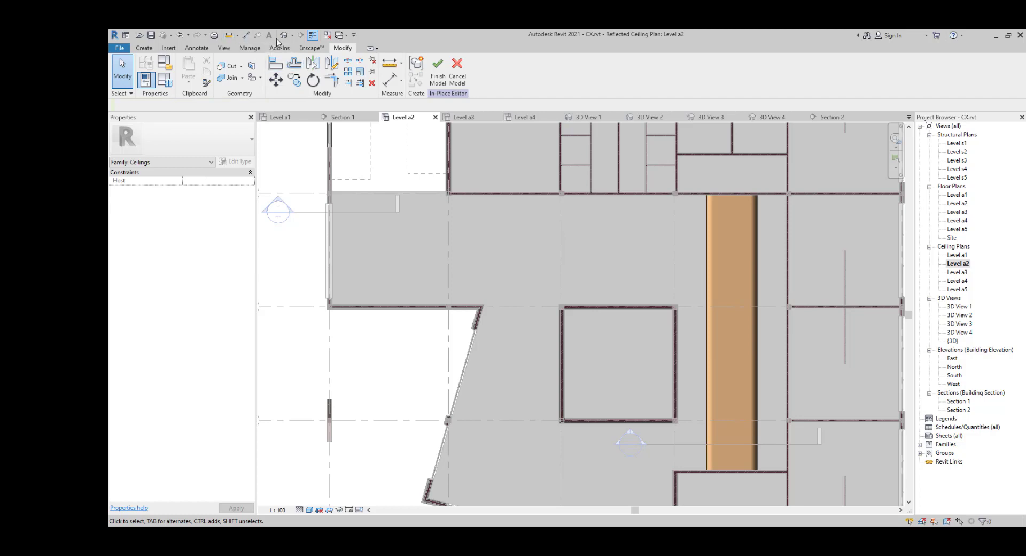
# Step: Place a perspective camera in the Level a2 ceiling plan, looking diagonally across the extrusion from its upper-left side, and select the extrusion in the new view
pyautogui.click(291, 37)
pyautogui.click(295, 60)
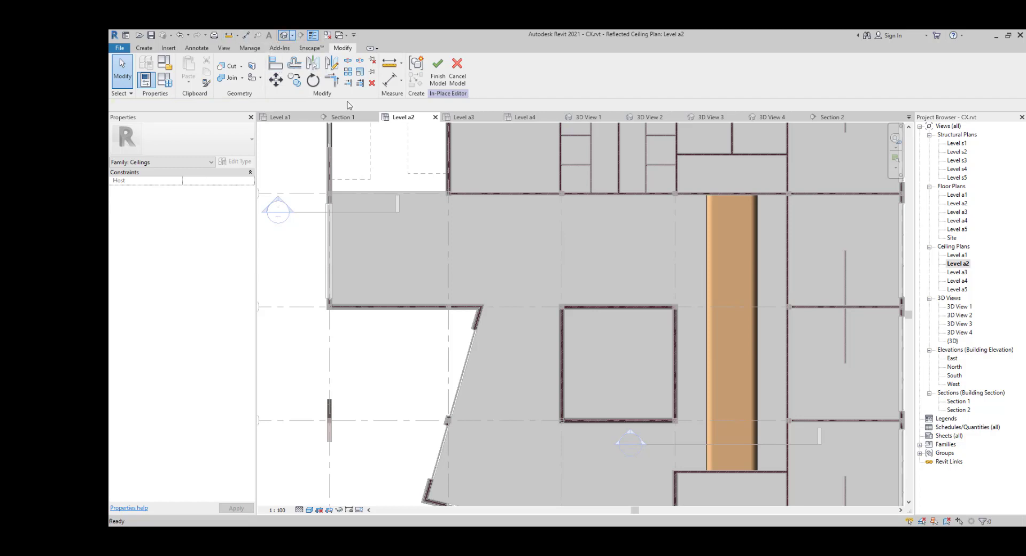
pyautogui.click(677, 208)
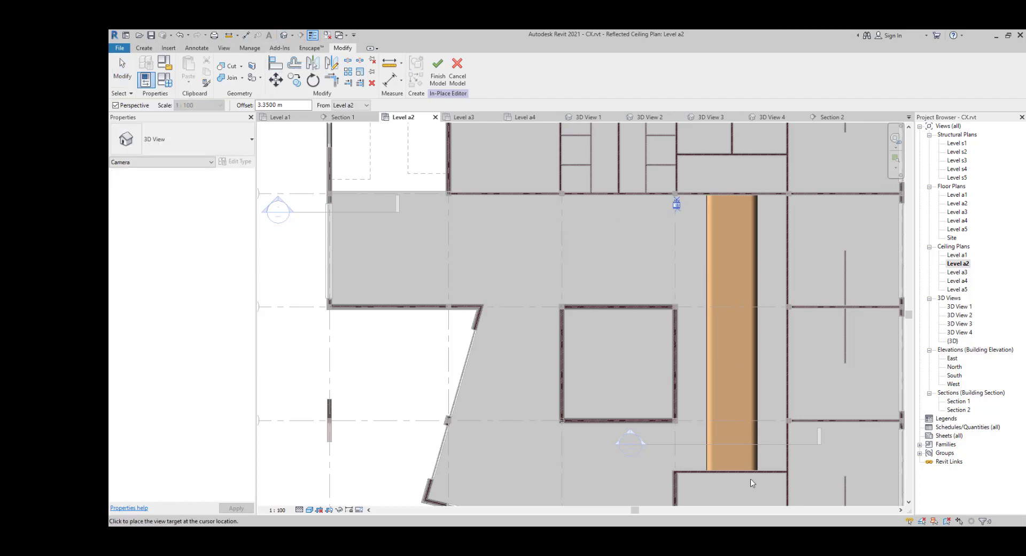
pyautogui.click(786, 474)
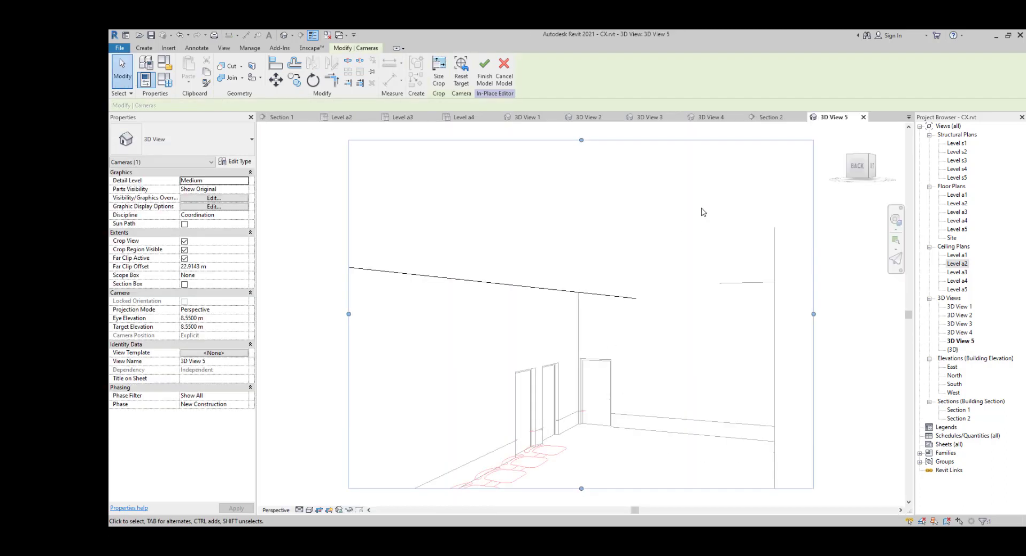
pyautogui.click(538, 291)
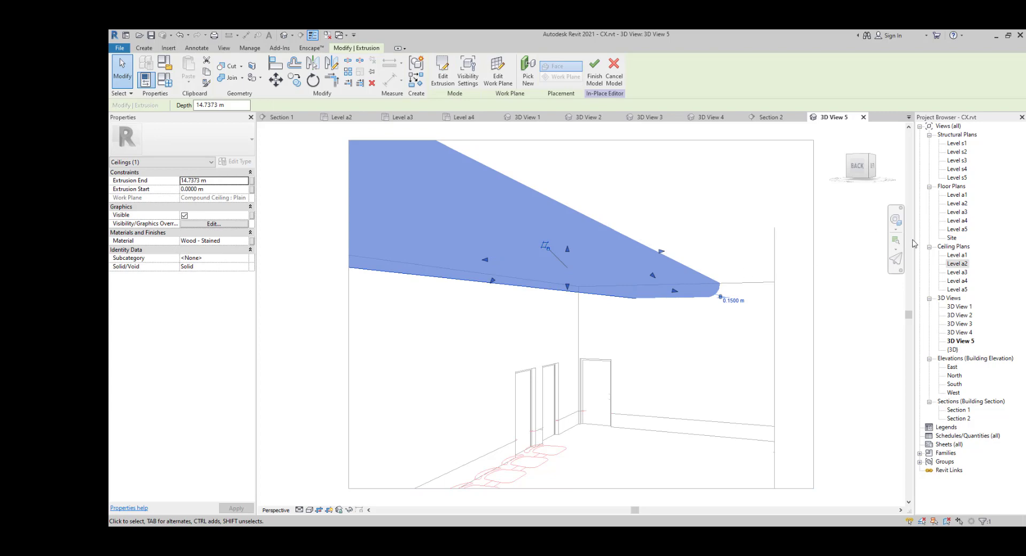
# Step: In Section 2, pull the extrusion's top face down to the underside of the ceiling
pyautogui.doubleClick(958, 264)
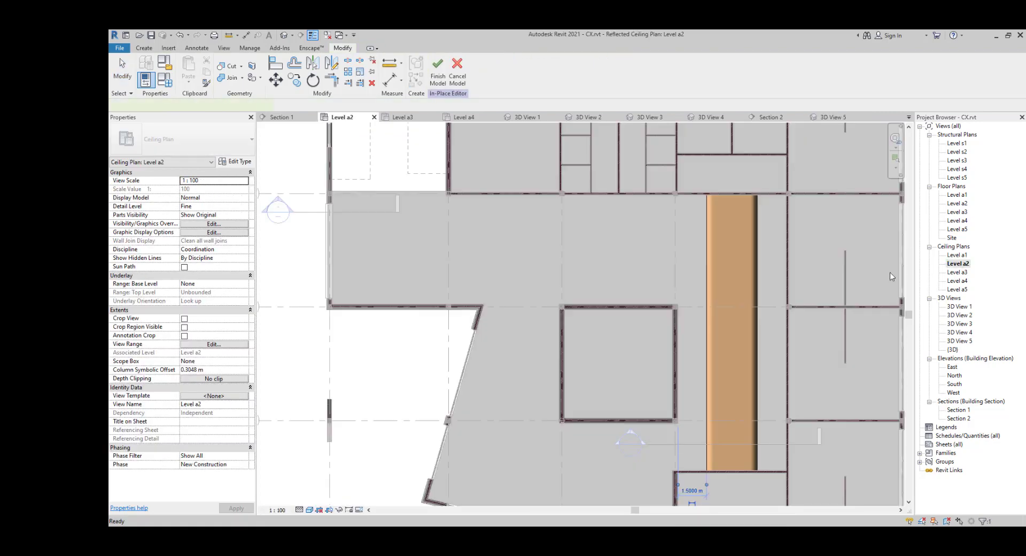
pyautogui.scroll(-3, 706, 405)
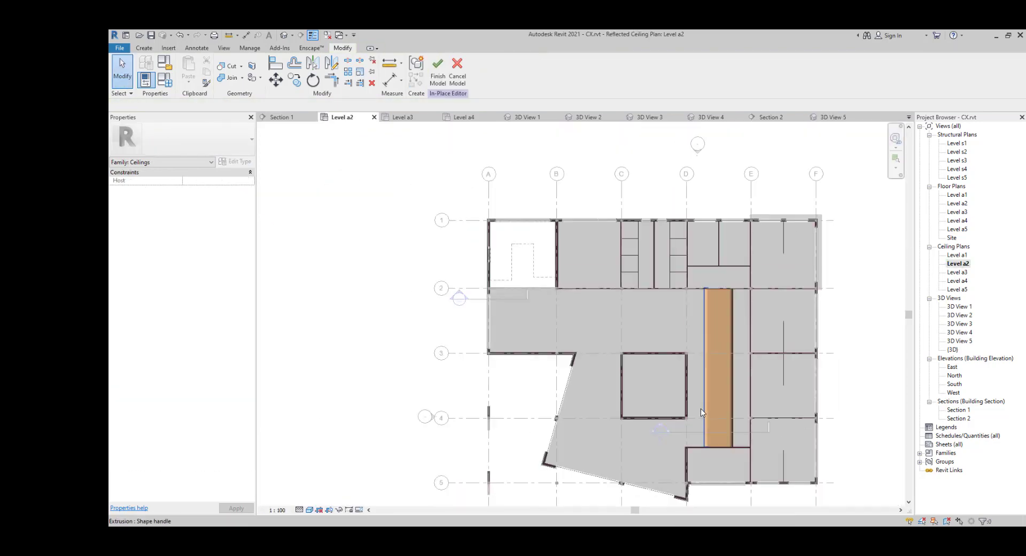
pyautogui.doubleClick(659, 422)
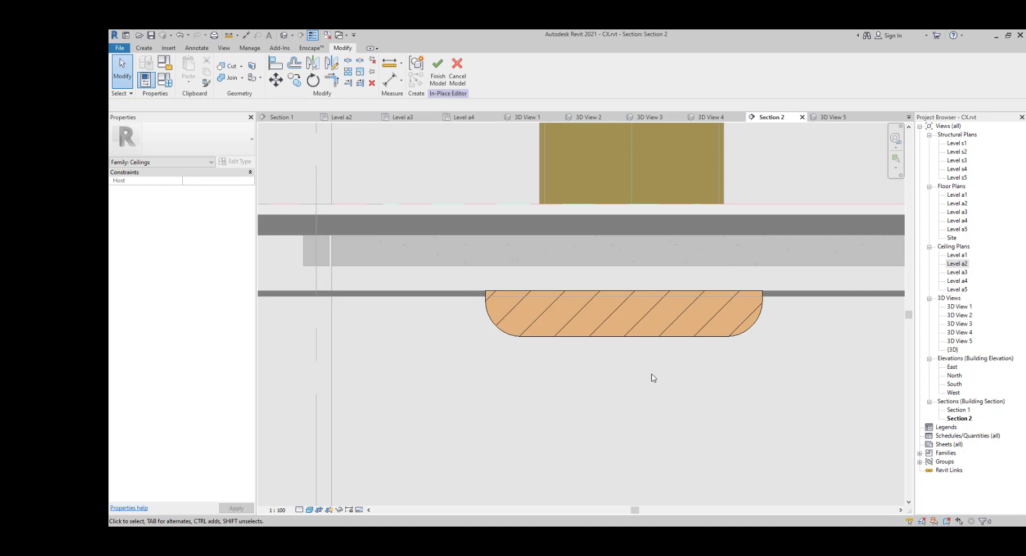
pyautogui.click(716, 320)
pyautogui.scroll(3, 771, 282)
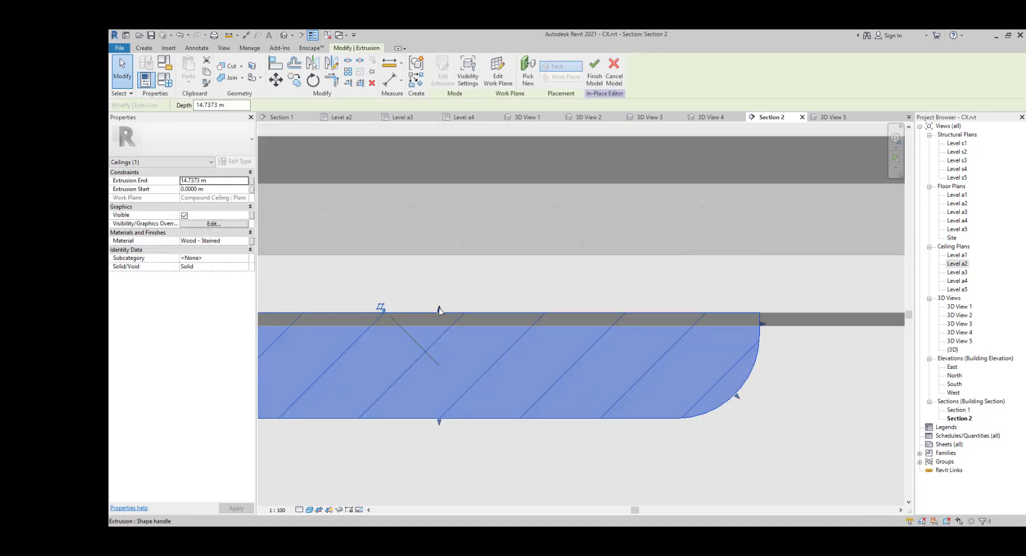
pyautogui.moveTo(439, 308); pyautogui.dragTo(440, 326)
pyautogui.press('Escape')
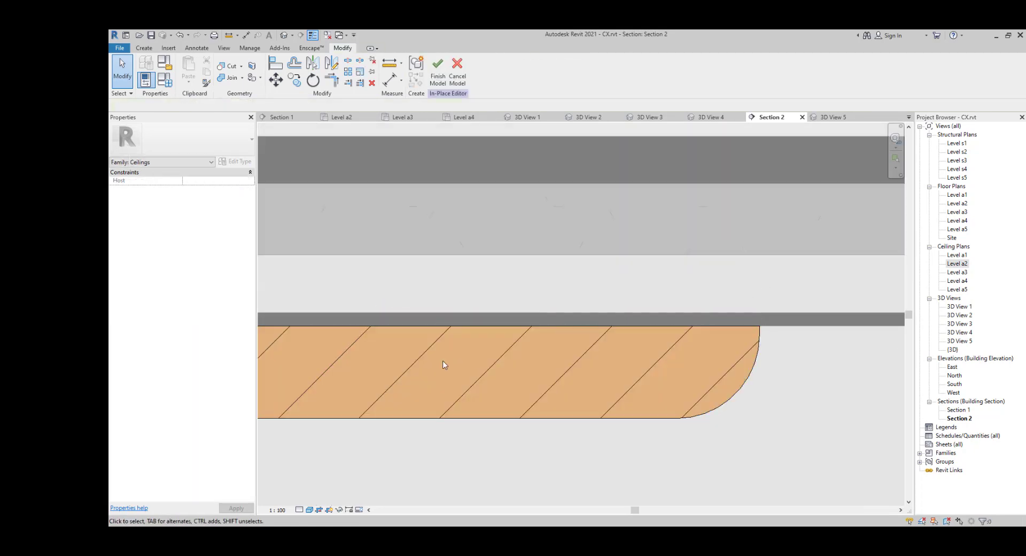
# Step: Raise the extrusion's bottom face slightly in Section 2 and finish the in-place model
pyautogui.scroll(-3, 470, 366)
pyautogui.click(454, 392)
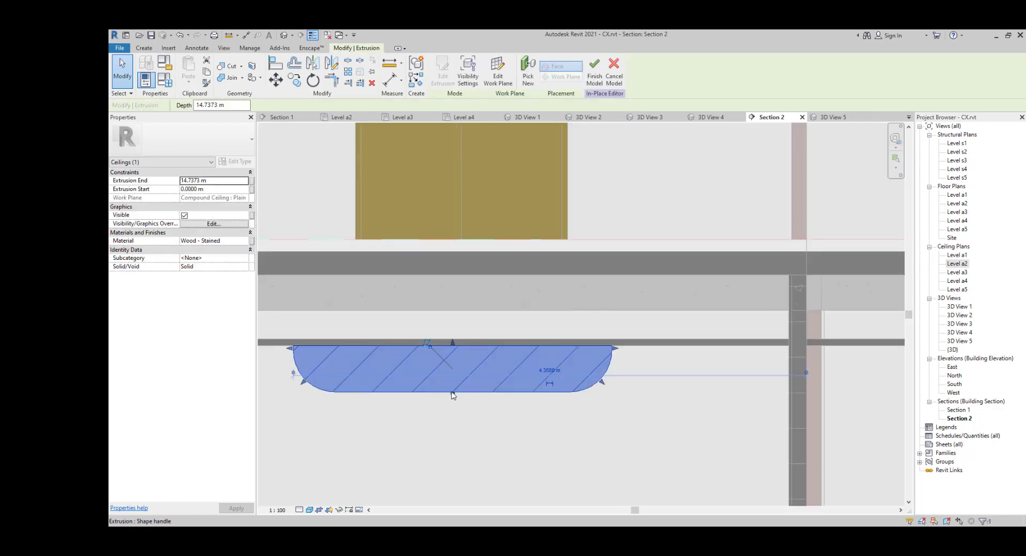
pyautogui.moveTo(459, 394); pyautogui.dragTo(463, 388)
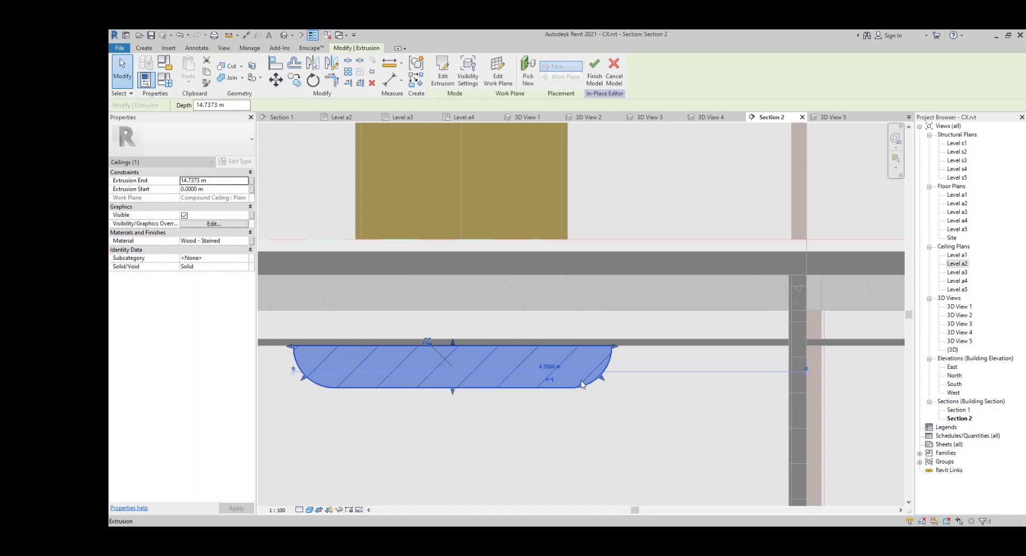
pyautogui.press('Escape')
pyautogui.scroll(-5, 611, 357)
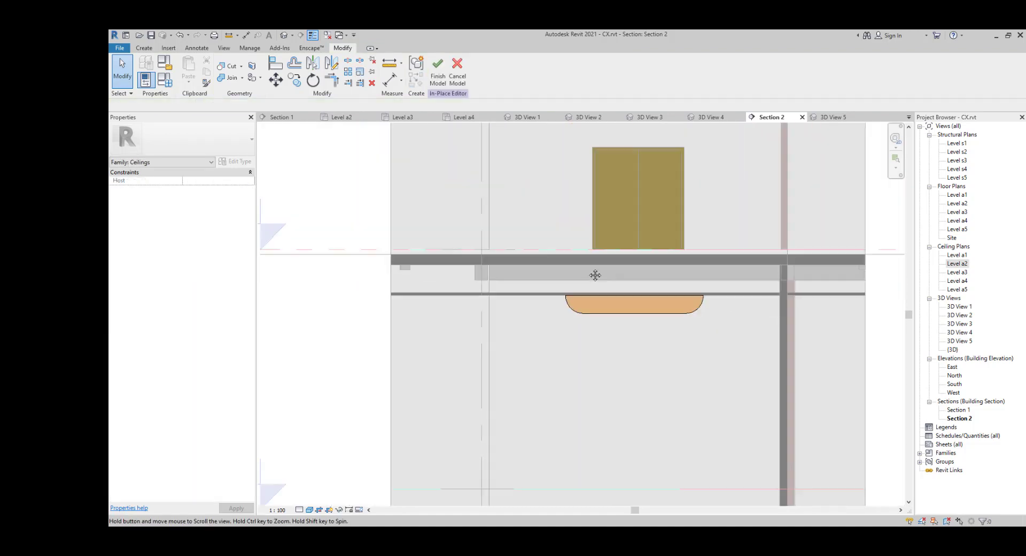
pyautogui.scroll(4, 625, 256)
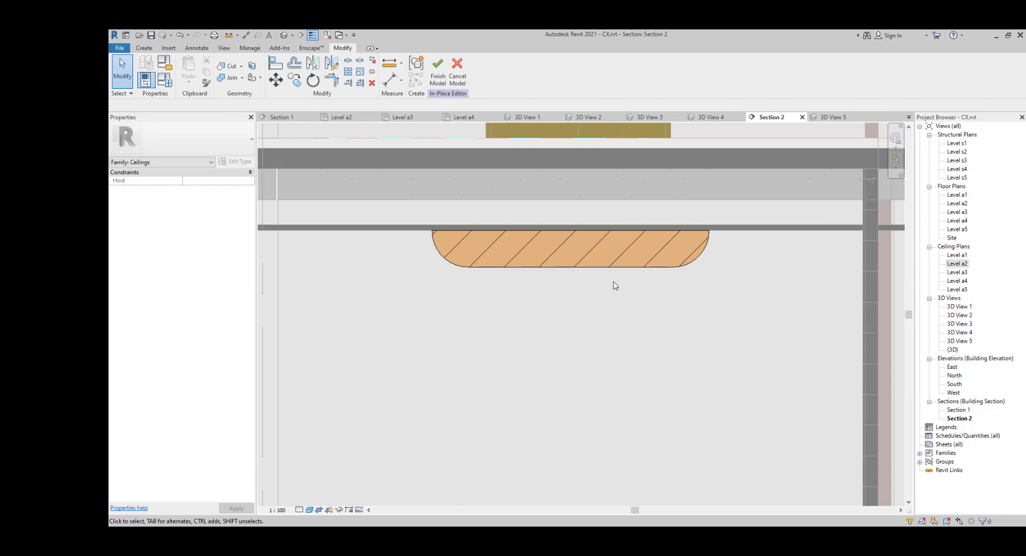
pyautogui.click(438, 69)
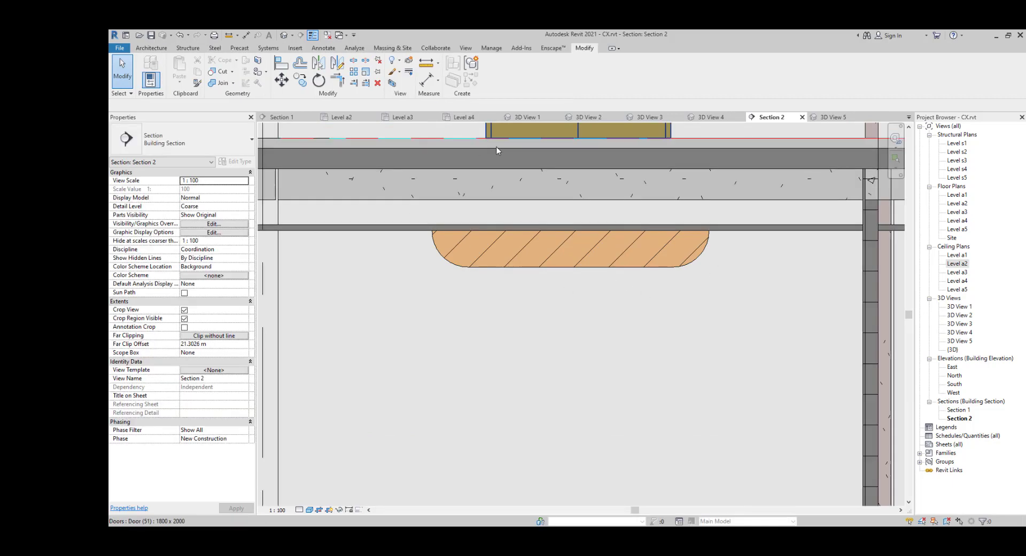
# Step: Tilt the camera of 3D View 5 up toward the ceiling and set its visual style to Consistent Colors
pyautogui.doubleClick(954, 264)
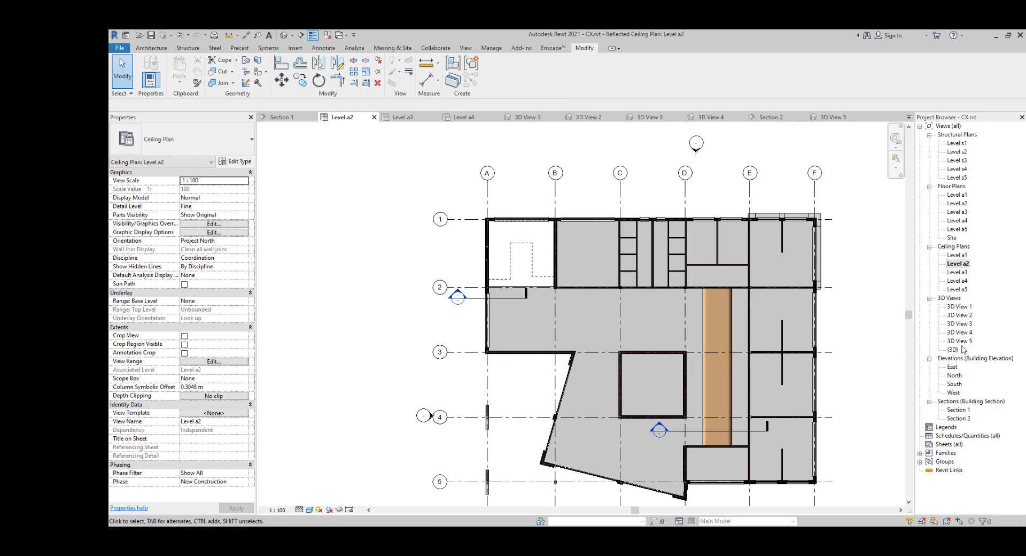
pyautogui.doubleClick(960, 341)
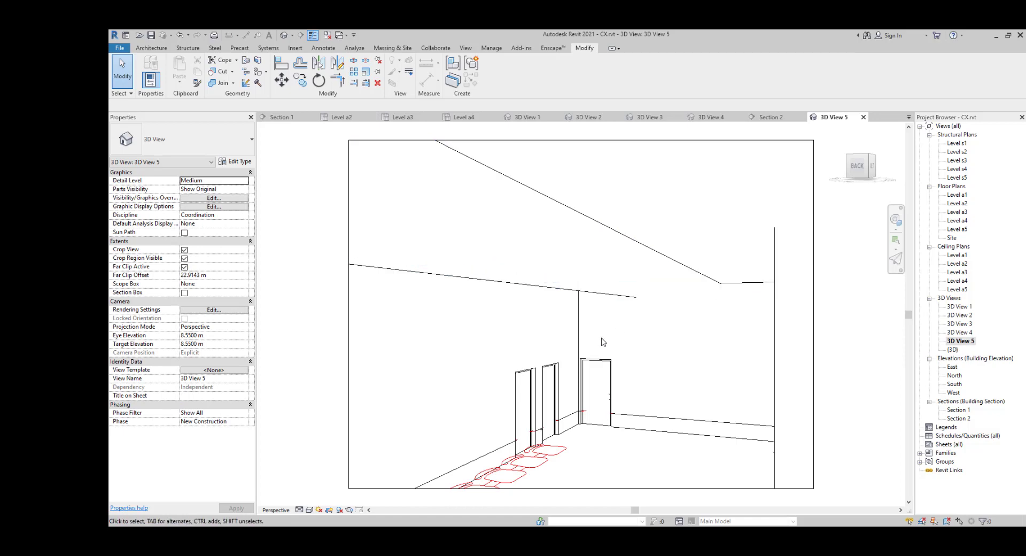
pyautogui.moveTo(603, 344); pyautogui.dragTo(617, 329, button='middle')
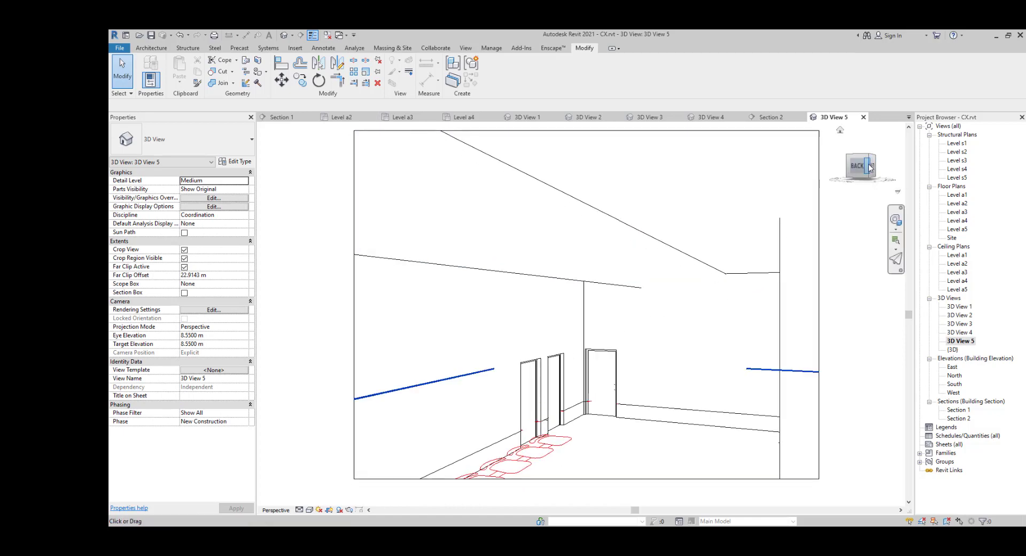
pyautogui.moveTo(869, 166); pyautogui.dragTo(867, 155)
pyautogui.click(311, 510)
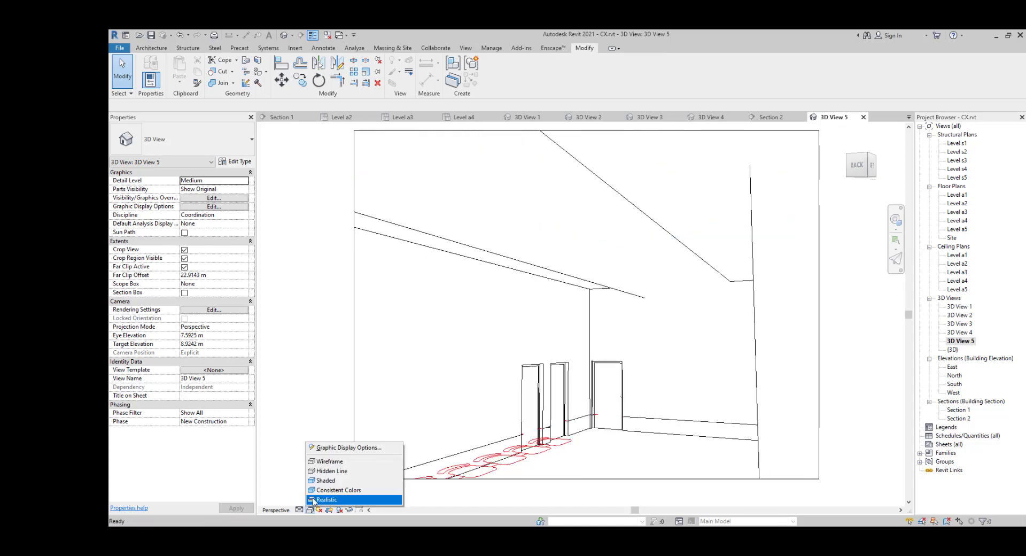
pyautogui.click(329, 488)
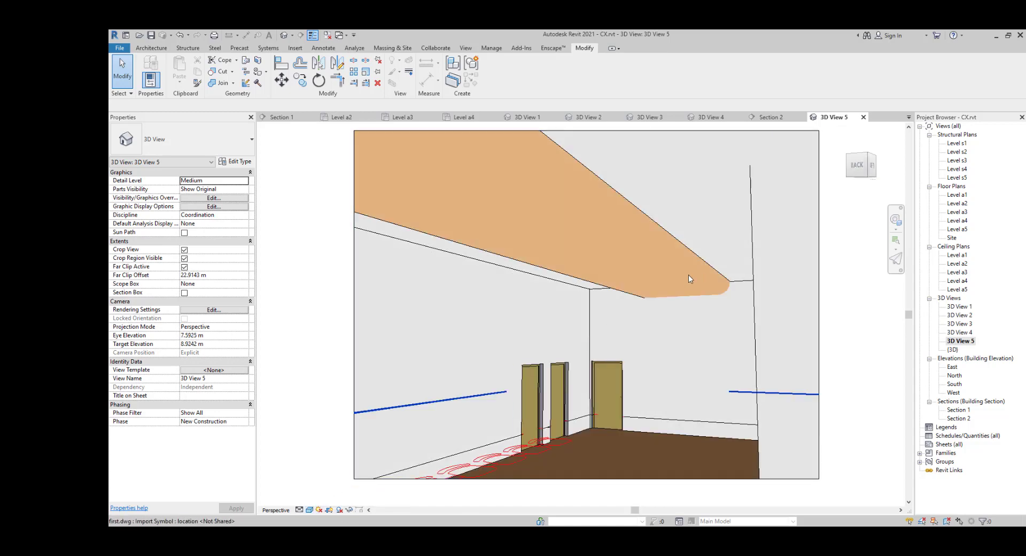
# Step: Extend the camera crop's left edge outward, pull its right edge inward, and turn the view to look along the ceiling element
pyautogui.click(352, 277)
pyautogui.moveTo(353, 304)
pyautogui.mouseDown()
pyautogui.moveTo(203, 318)
pyautogui.moveTo(342, 312)
pyautogui.mouseUp()
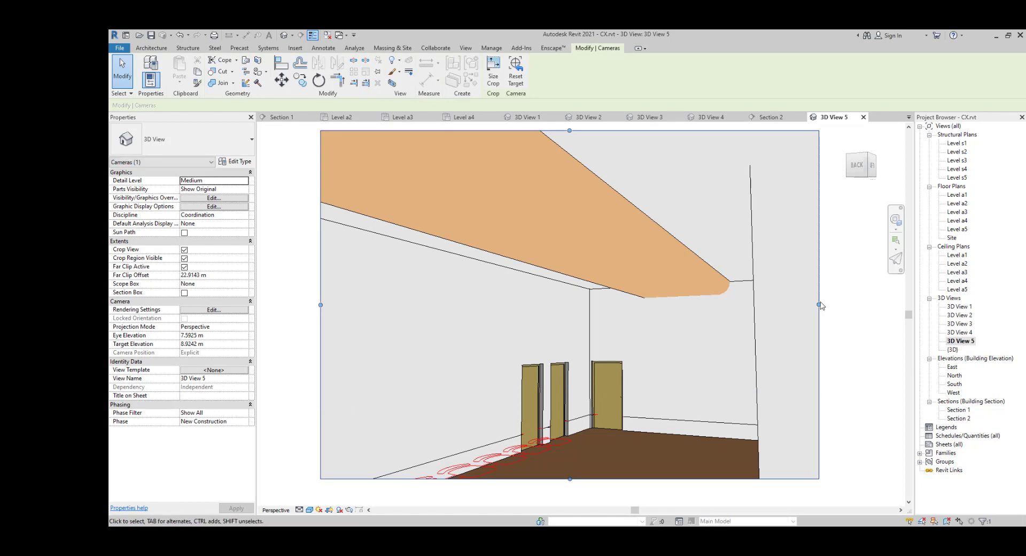
pyautogui.moveTo(821, 306); pyautogui.dragTo(745, 305)
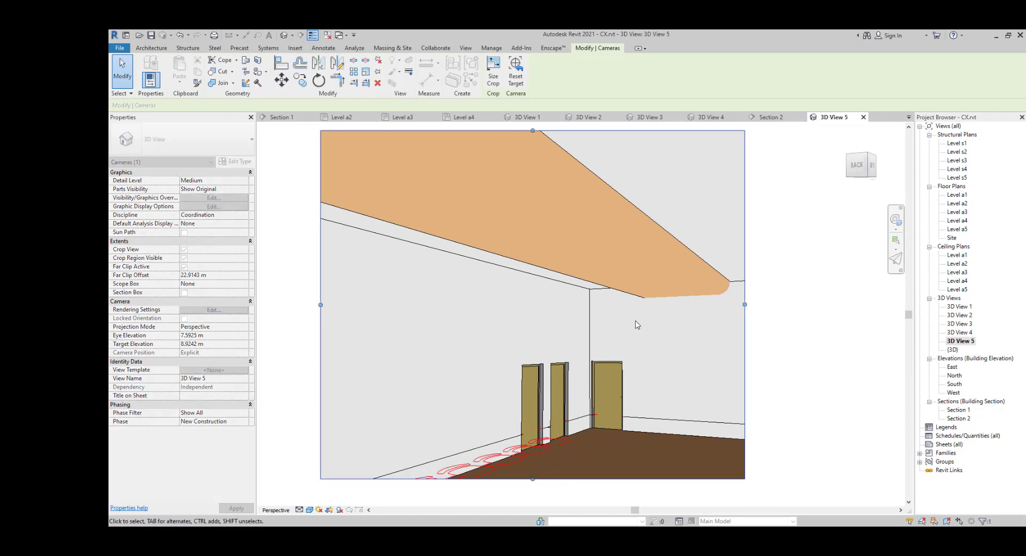
pyautogui.moveTo(611, 334)
pyautogui.keyDown('shift'); pyautogui.mouseDown(button='middle')
pyautogui.moveTo(590, 327)
pyautogui.moveTo(656, 325)
pyautogui.moveTo(619, 331)
pyautogui.mouseUp(button='middle'); pyautogui.keyUp('shift')
pyautogui.click(356, 477)
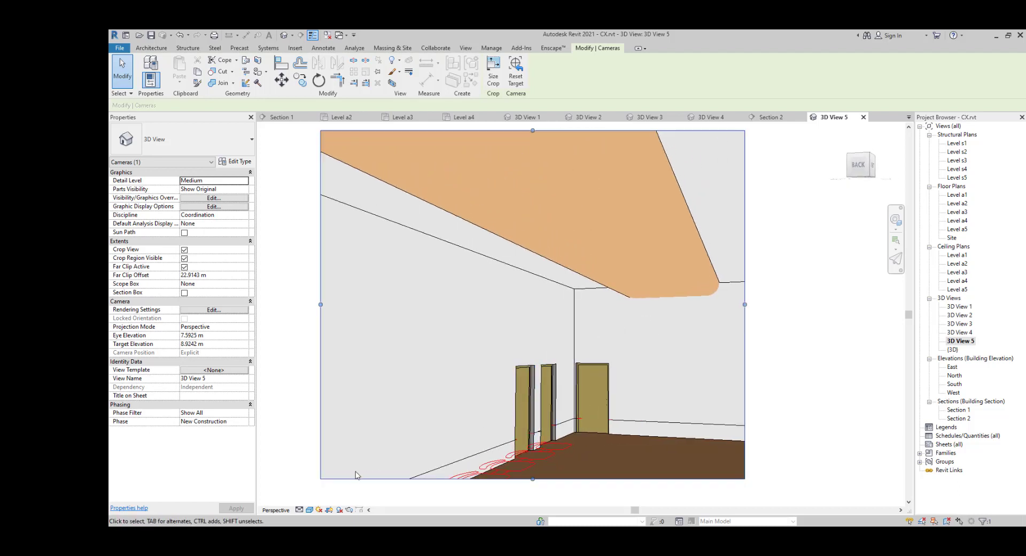
# Step: Set the visual style of 3D View 5 to Realistic and select the wood ceiling element
pyautogui.click(310, 510)
pyautogui.click(310, 510)
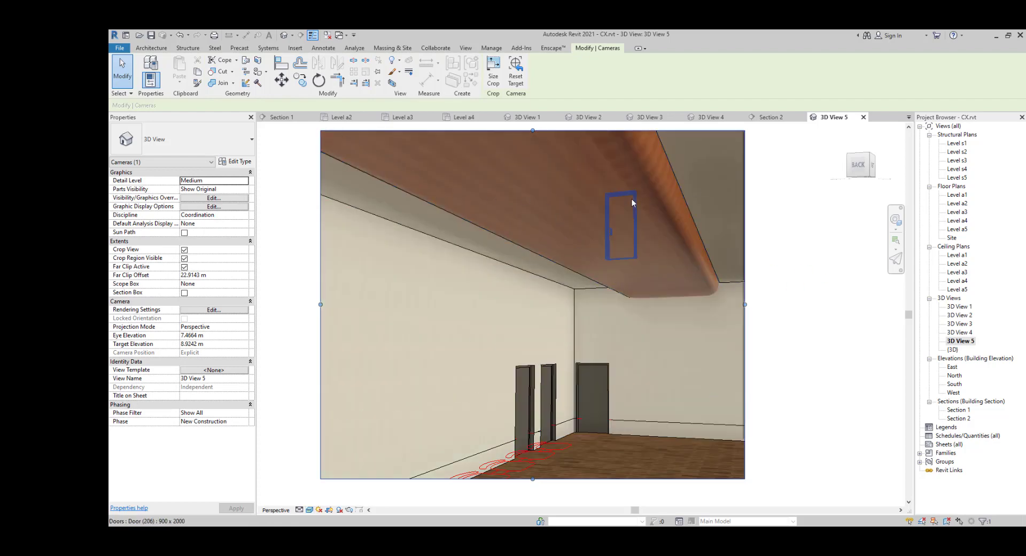
pyautogui.click(678, 197)
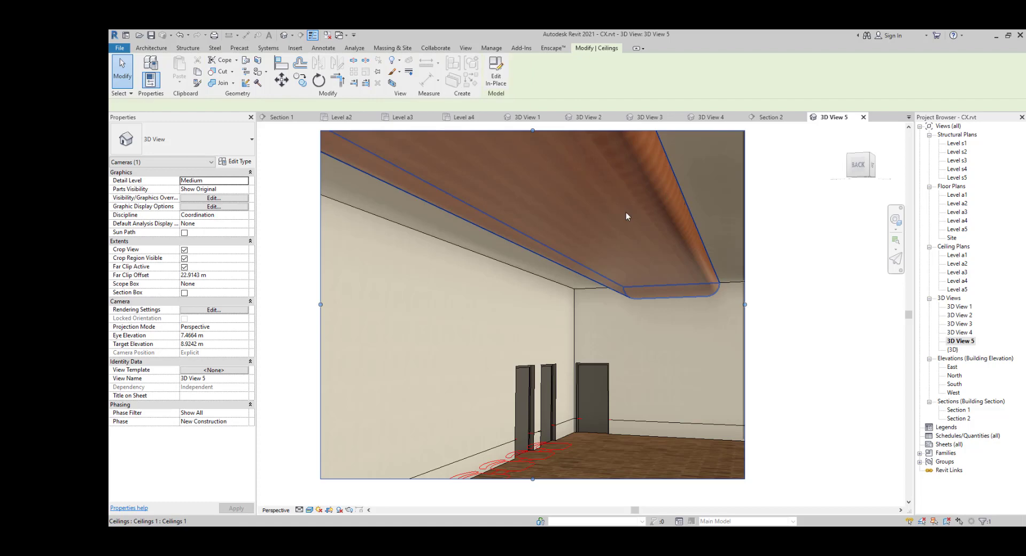
# Step: Change the material of the in-place ceiling extrusion to riser stair and finish the in-place model
pyautogui.click(496, 74)
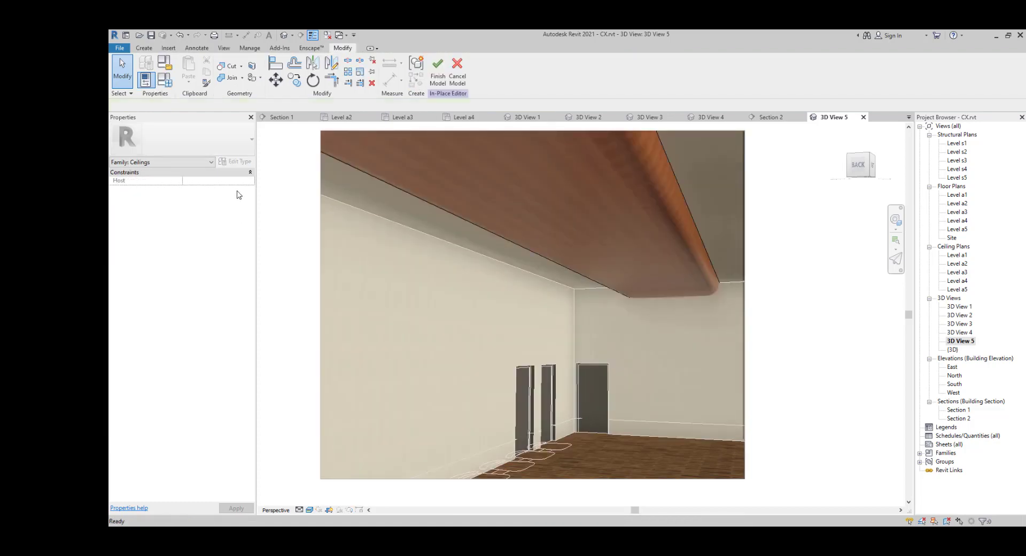
pyautogui.click(674, 167)
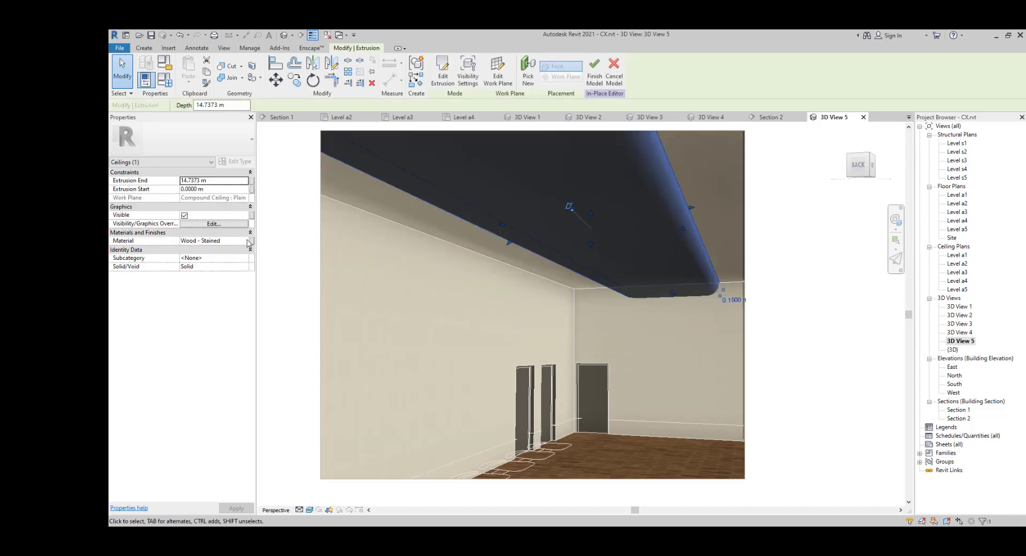
pyautogui.click(246, 241)
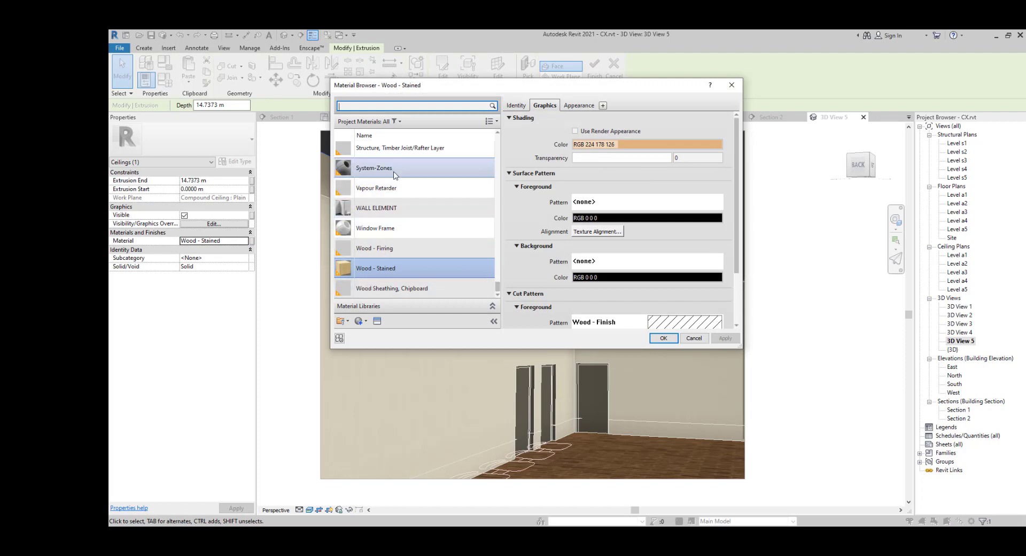
pyautogui.scroll(3, 383, 201)
pyautogui.scroll(2, 384, 201)
pyautogui.scroll(-2, 385, 216)
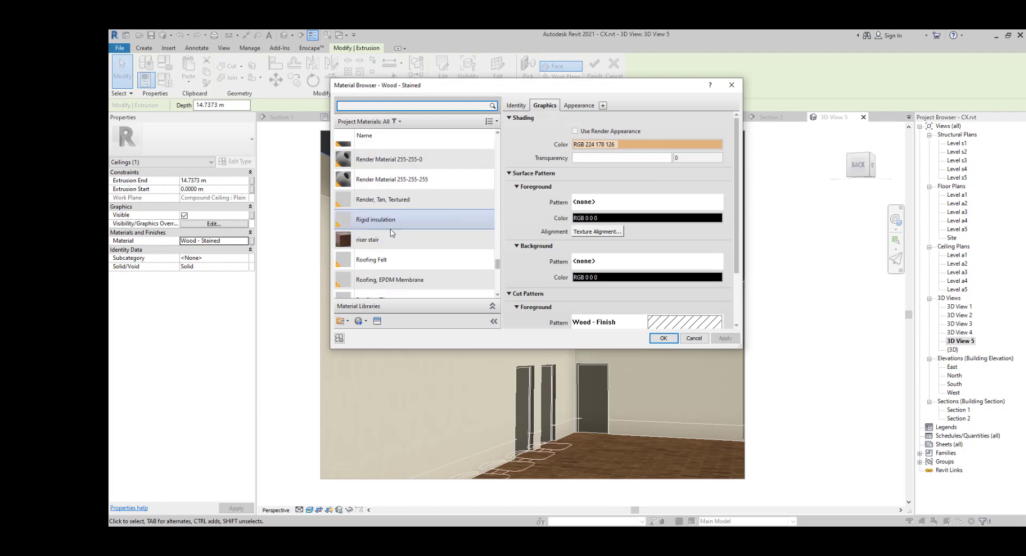
pyautogui.click(425, 244)
pyautogui.click(581, 105)
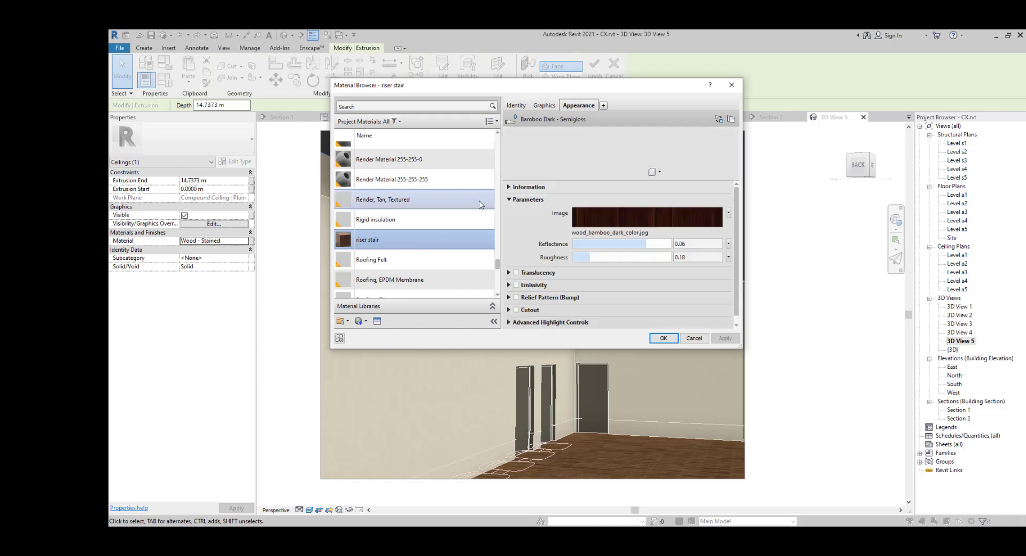
pyautogui.click(663, 337)
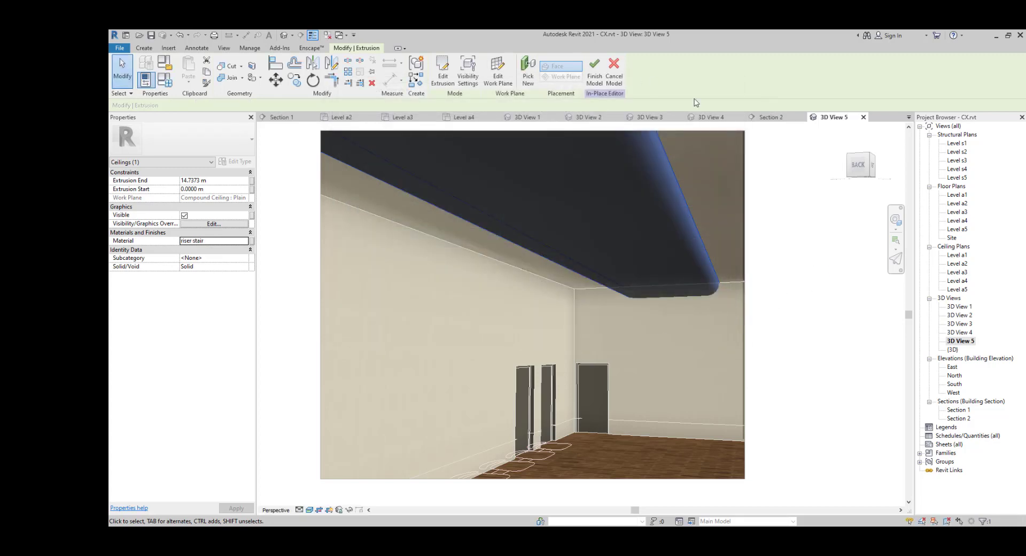
pyautogui.click(684, 181)
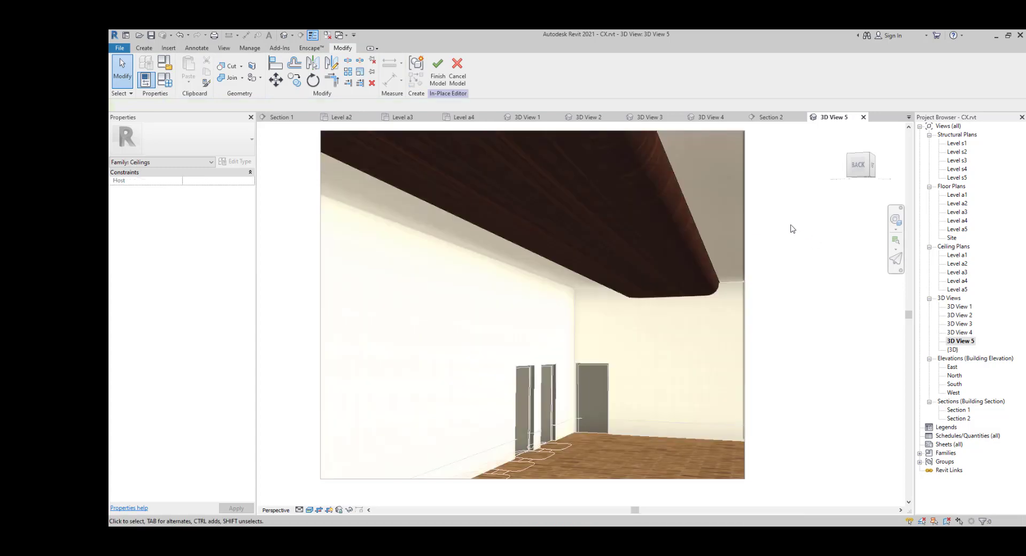
pyautogui.click(438, 70)
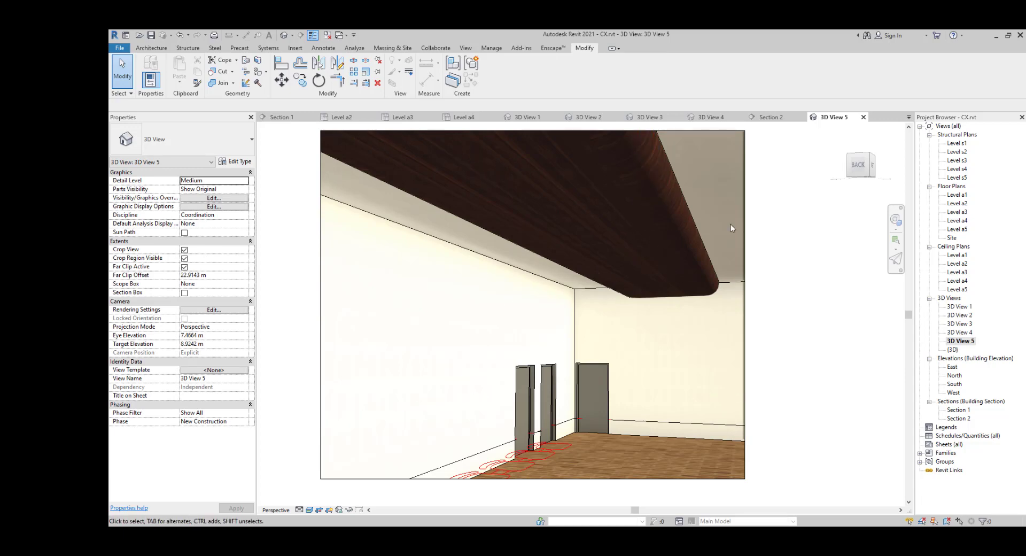
# Step: Open the Level a2 ceiling plan and start editing the long wood ceiling element in place
pyautogui.doubleClick(961, 341)
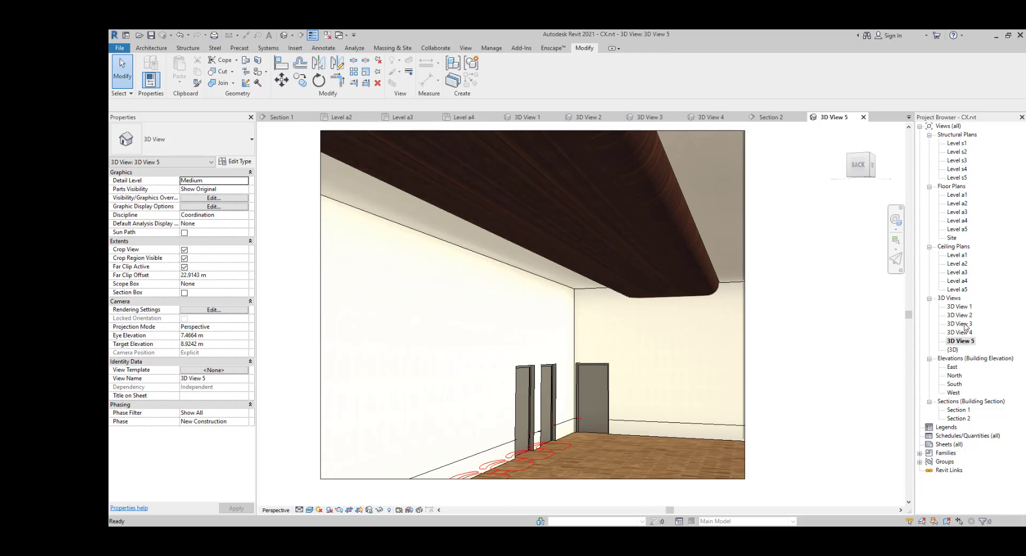
pyautogui.doubleClick(958, 272)
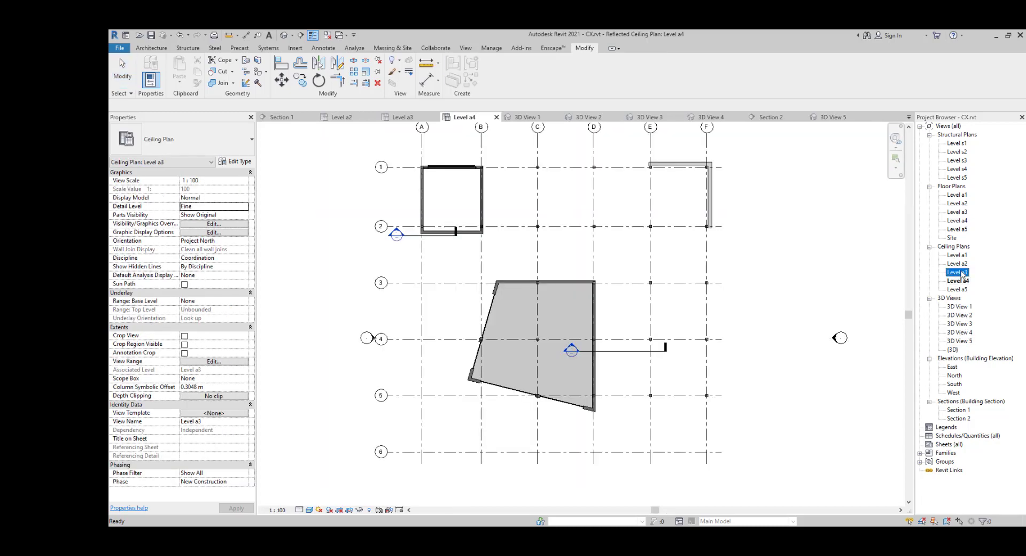
pyautogui.doubleClick(958, 263)
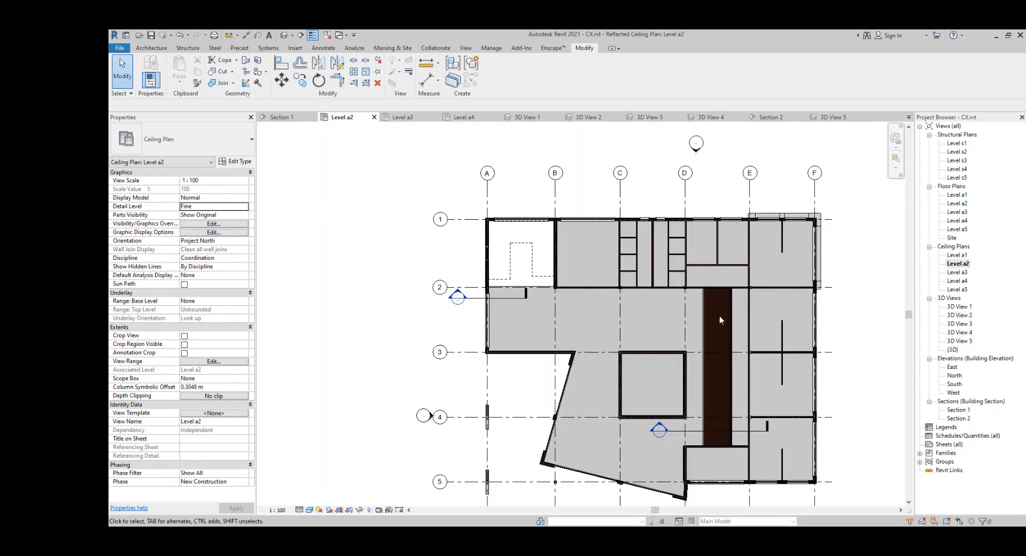
pyautogui.scroll(3, 737, 328)
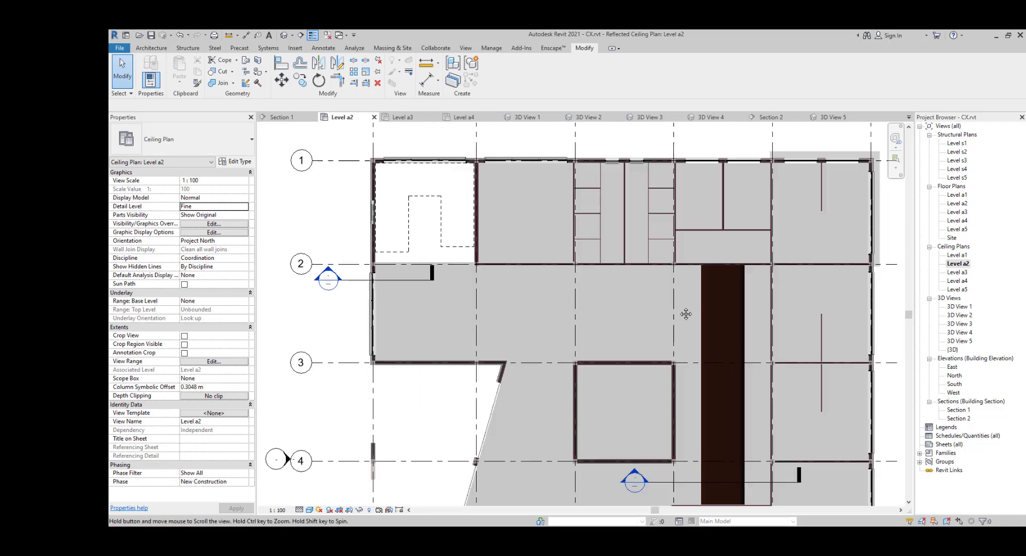
pyautogui.moveTo(685, 313); pyautogui.dragTo(617, 250, button='middle')
pyautogui.click(154, 49)
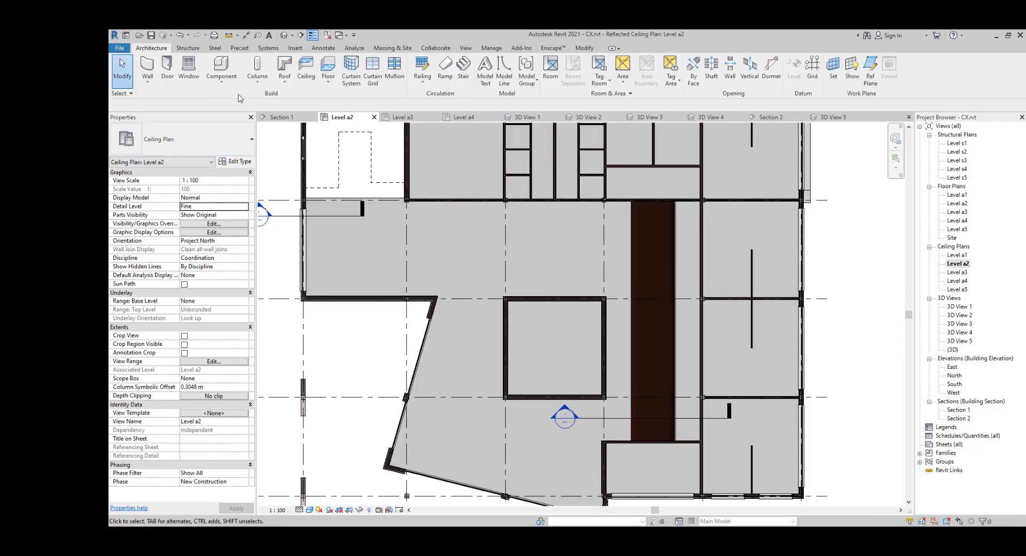
pyautogui.click(674, 289)
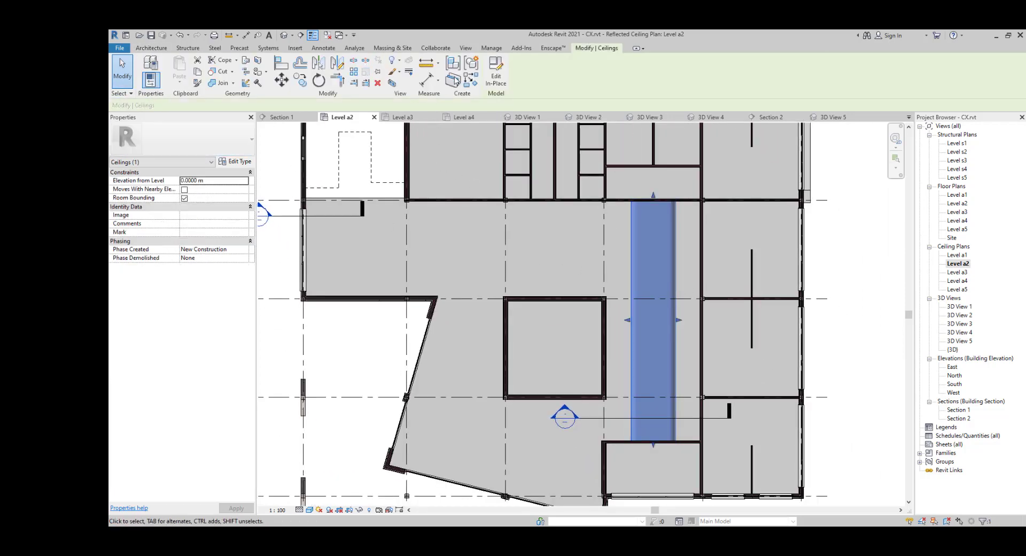
pyautogui.click(492, 79)
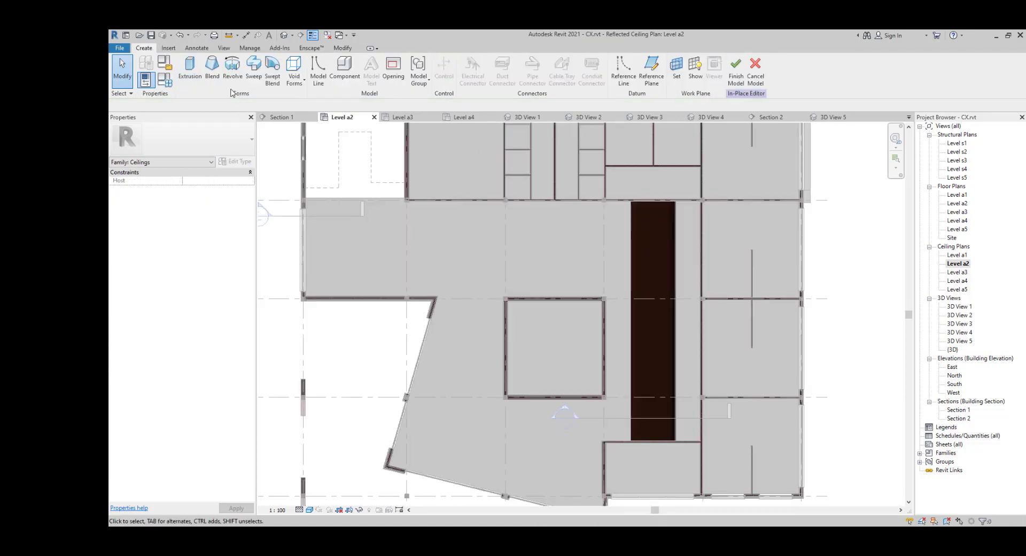
pyautogui.click(294, 74)
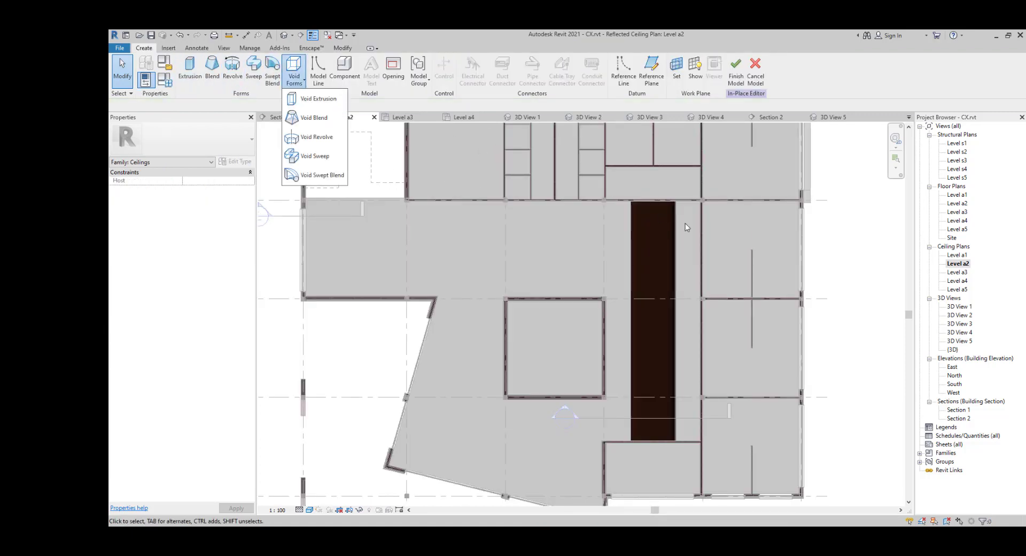
pyautogui.click(319, 98)
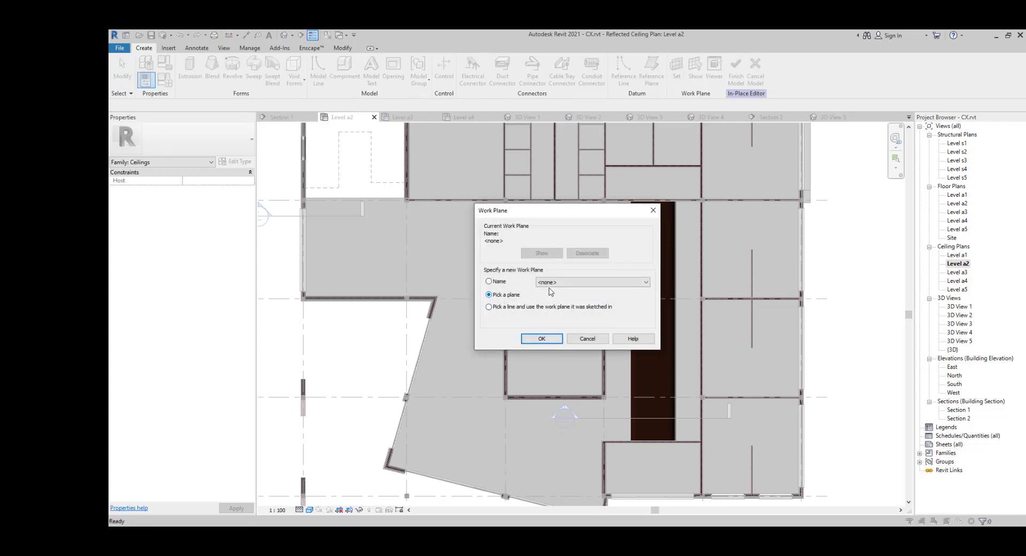
pyautogui.click(539, 338)
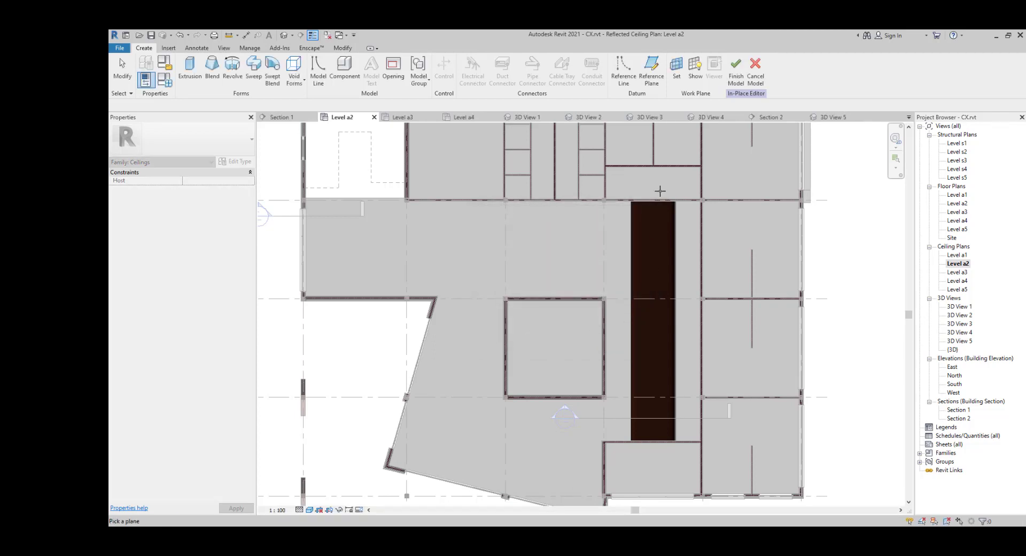
pyautogui.scroll(5, 663, 195)
pyautogui.scroll(5, 726, 202)
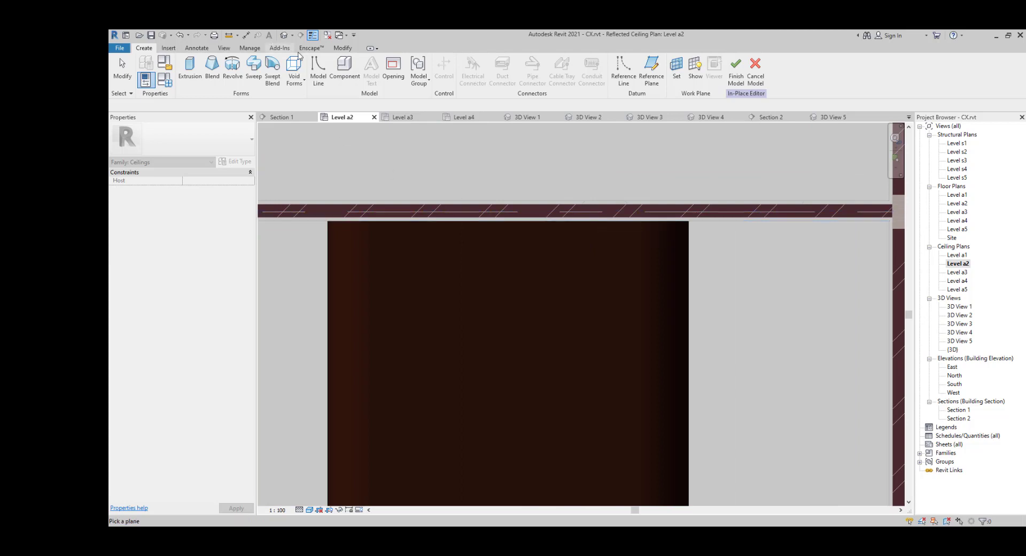
pyautogui.click(294, 72)
pyautogui.scroll(-1, 467, 297)
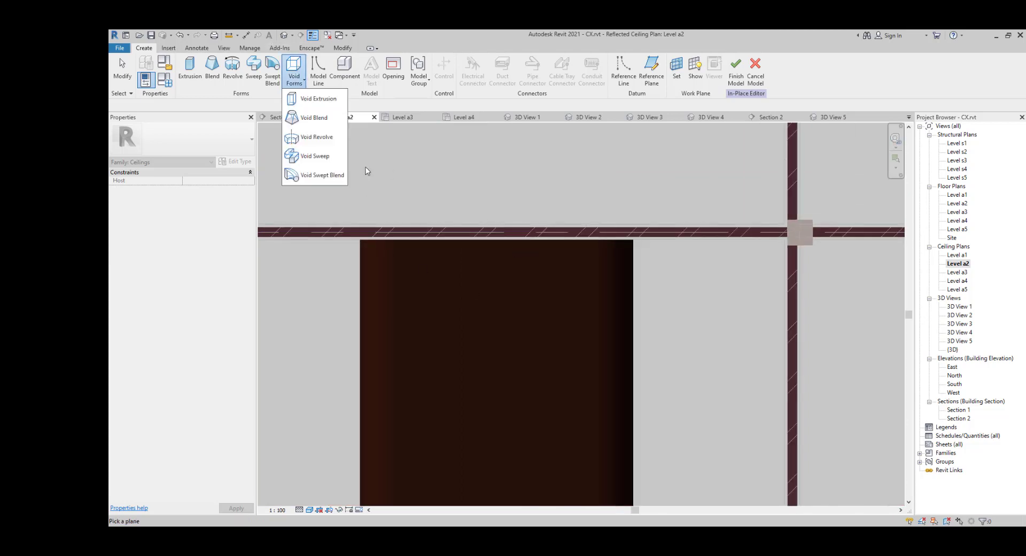
pyautogui.press('Escape')
pyautogui.press('Escape')
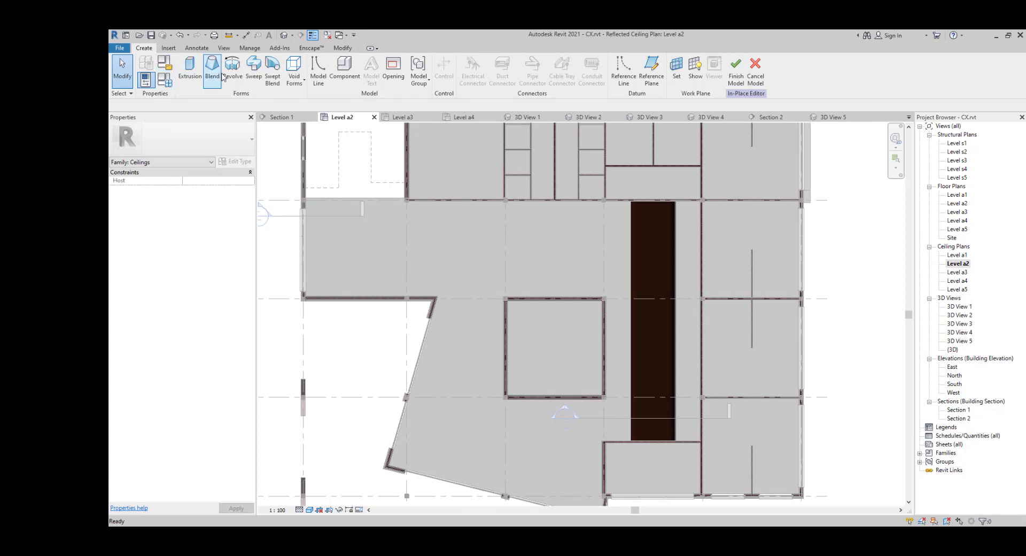
pyautogui.click(343, 48)
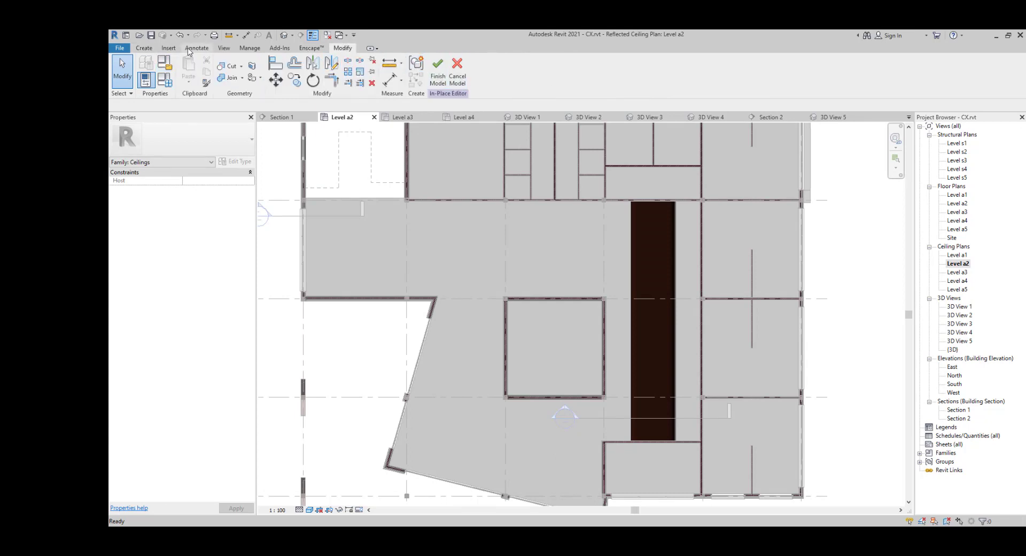
pyautogui.click(141, 49)
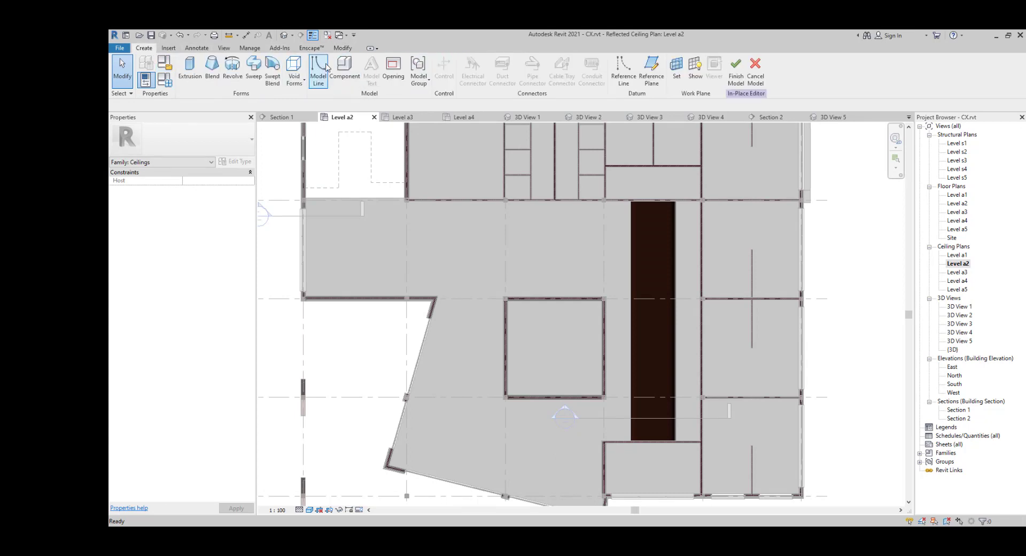
pyautogui.click(294, 75)
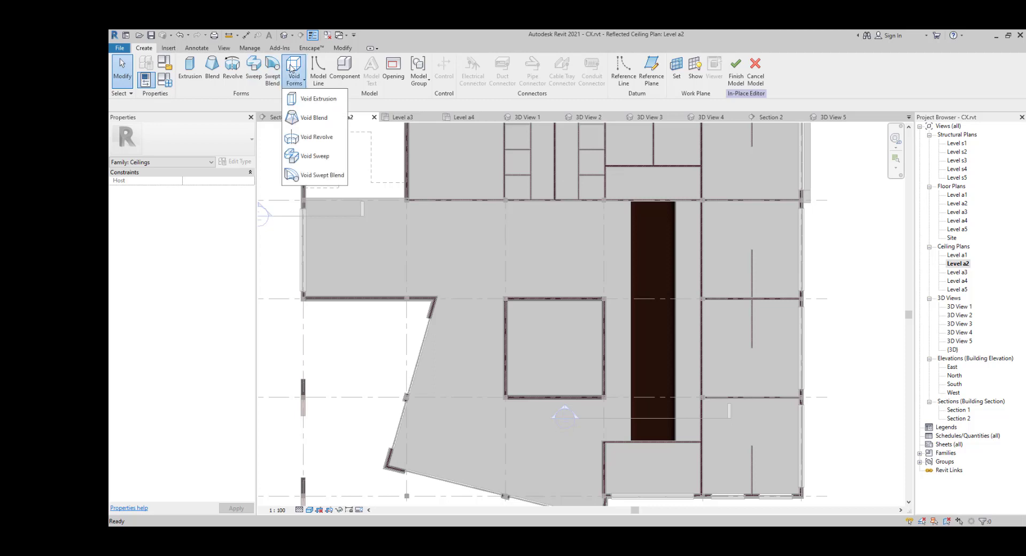
pyautogui.click(302, 98)
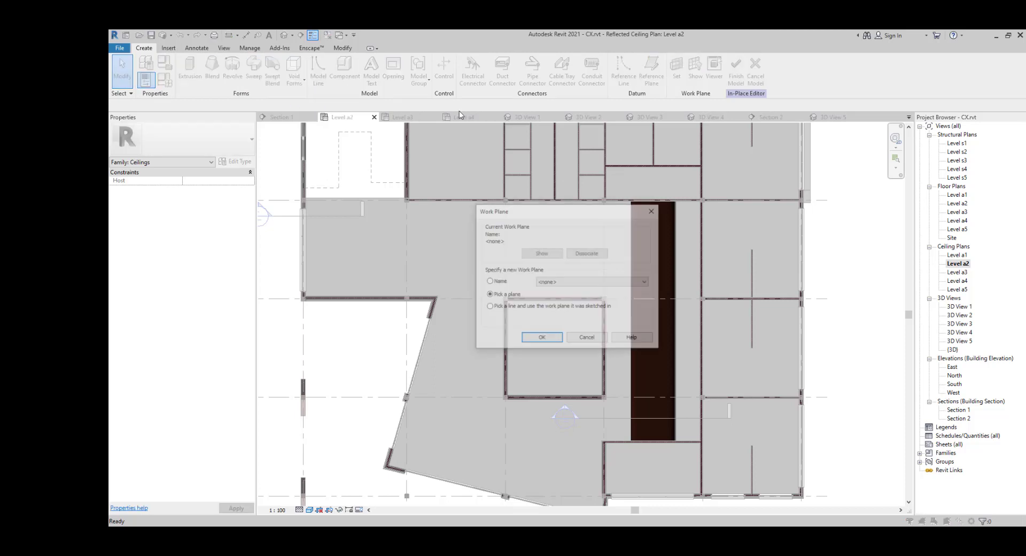
pyautogui.click(546, 340)
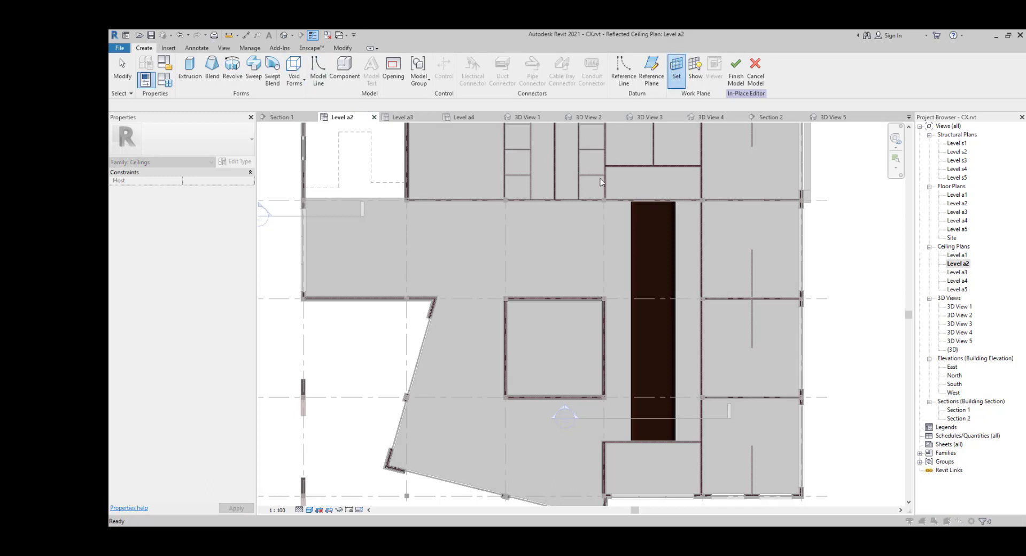
# Step: Set the in-place model's work plane by name to Level : Level a2
pyautogui.click(588, 281)
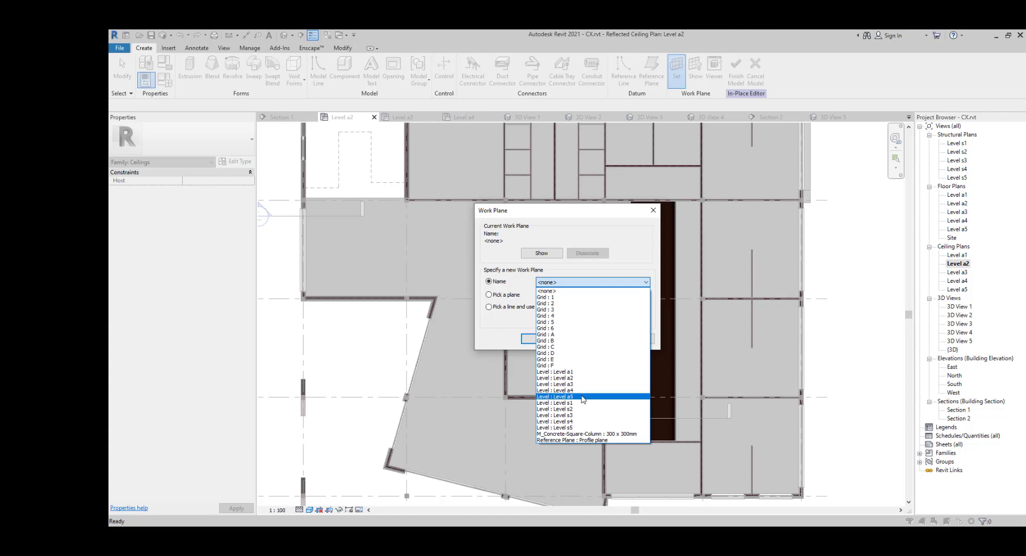
pyautogui.click(575, 378)
pyautogui.click(542, 339)
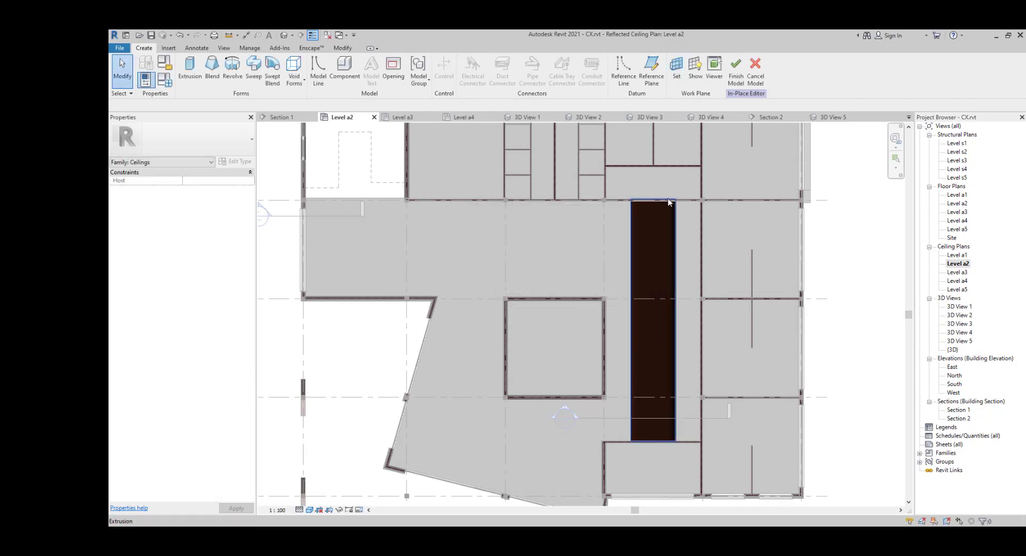
# Step: Start a void extrusion and sketch a circle of about 0.6 m radius near the upper end of the ceiling strip
pyautogui.click(294, 75)
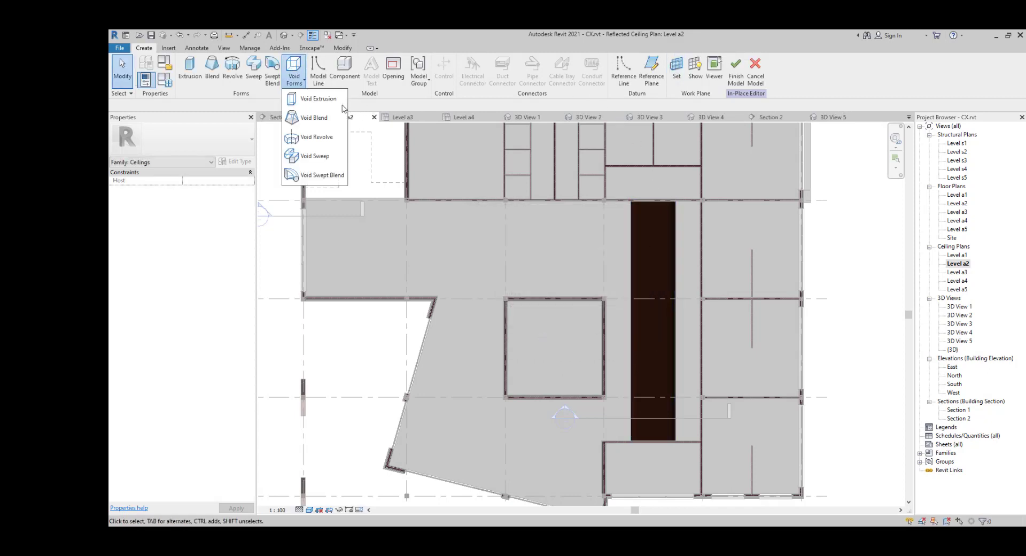
pyautogui.click(315, 99)
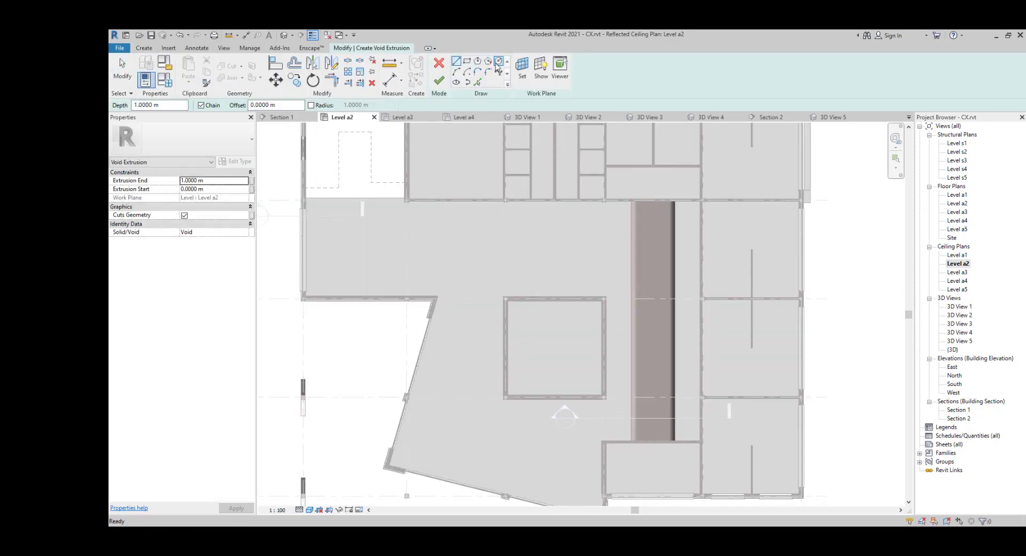
pyautogui.click(496, 63)
pyautogui.scroll(5, 657, 286)
pyautogui.moveTo(656, 184); pyautogui.dragTo(653, 312, button='middle')
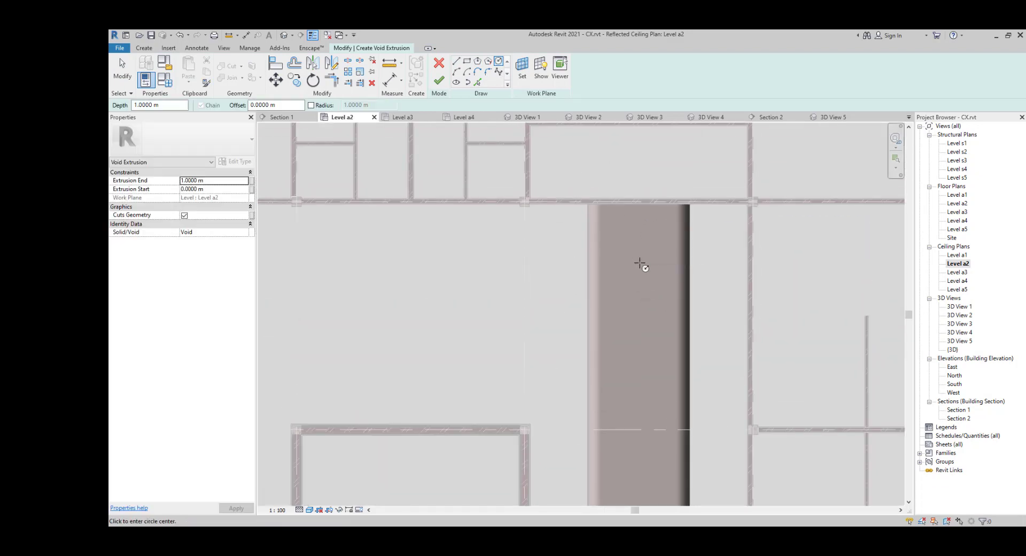
pyautogui.scroll(2, 641, 264)
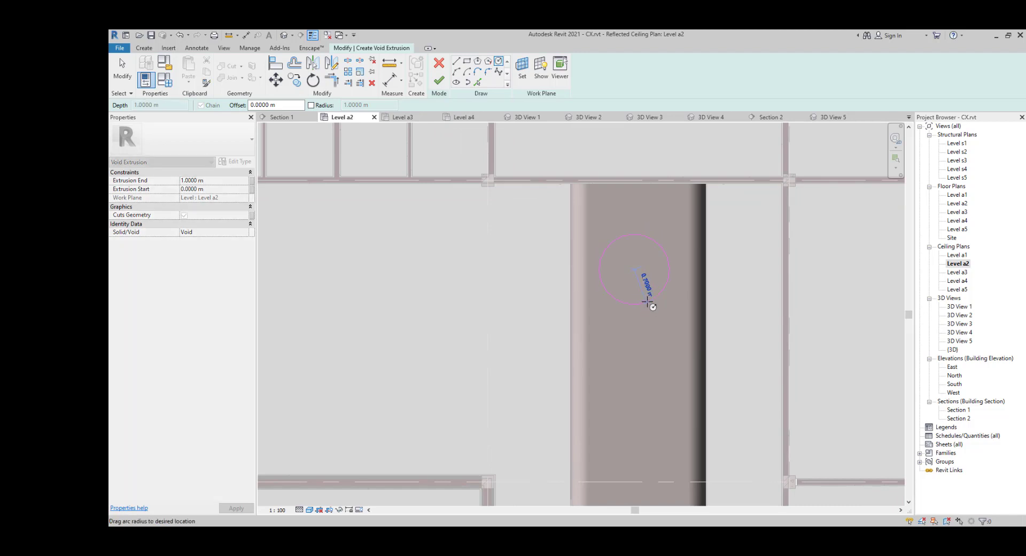
pyautogui.click(648, 298)
pyautogui.press('Escape')
# Step: Copy the void circle about 2.5 m straight down along the ceiling strip
pyautogui.click(639, 300)
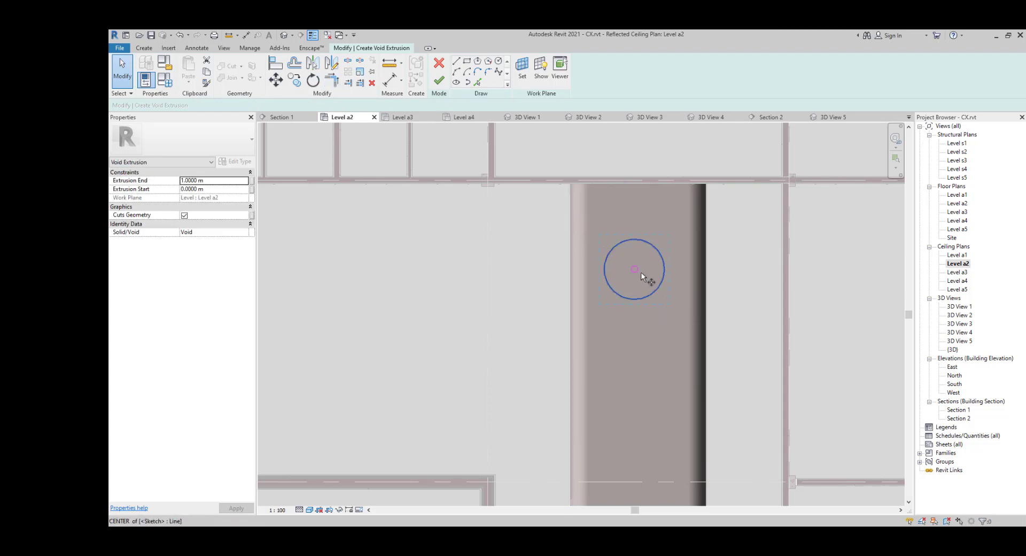
pyautogui.click(637, 269)
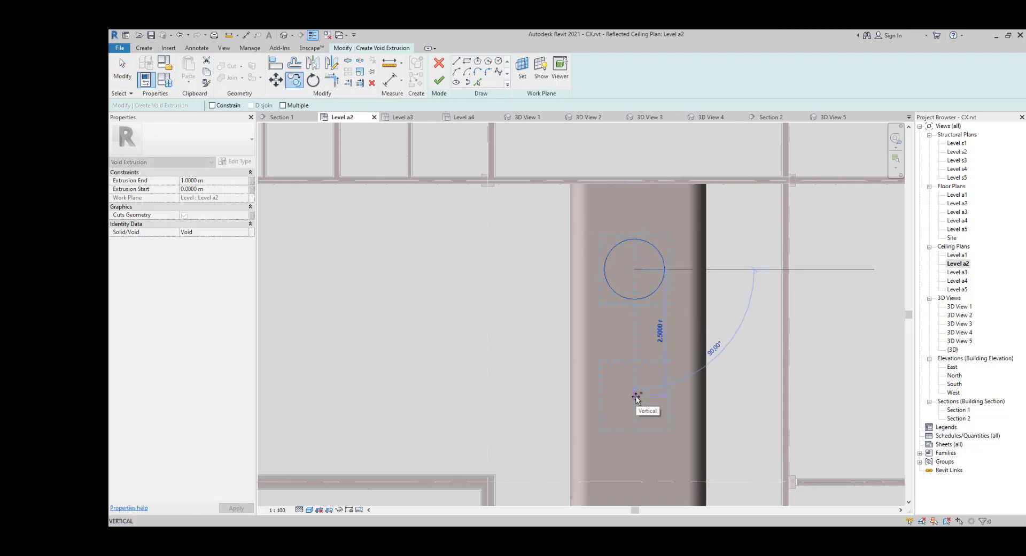
pyautogui.click(636, 399)
pyautogui.scroll(-2, 630, 406)
pyautogui.moveTo(631, 407); pyautogui.dragTo(631, 259, button='middle')
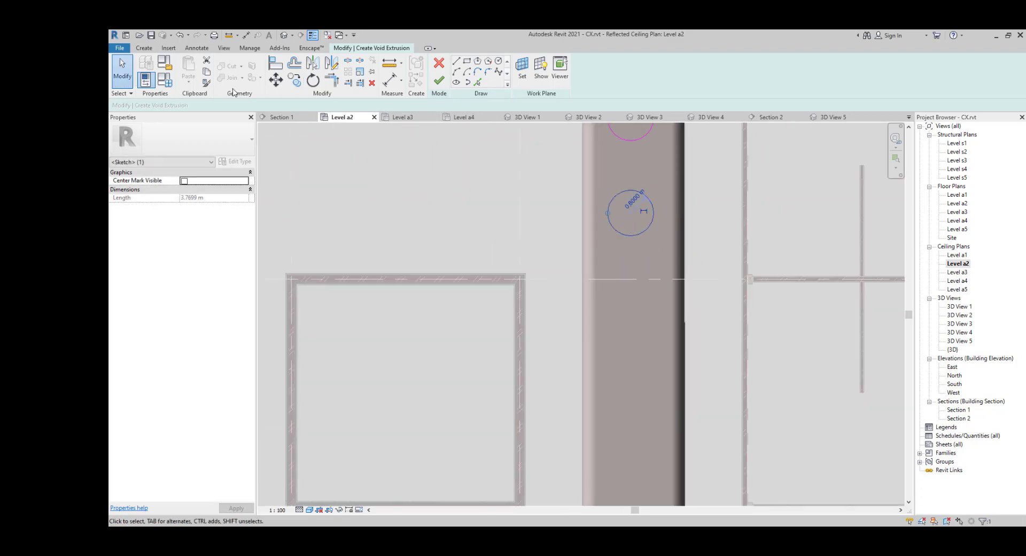
pyautogui.press('c')
pyautogui.press('o')
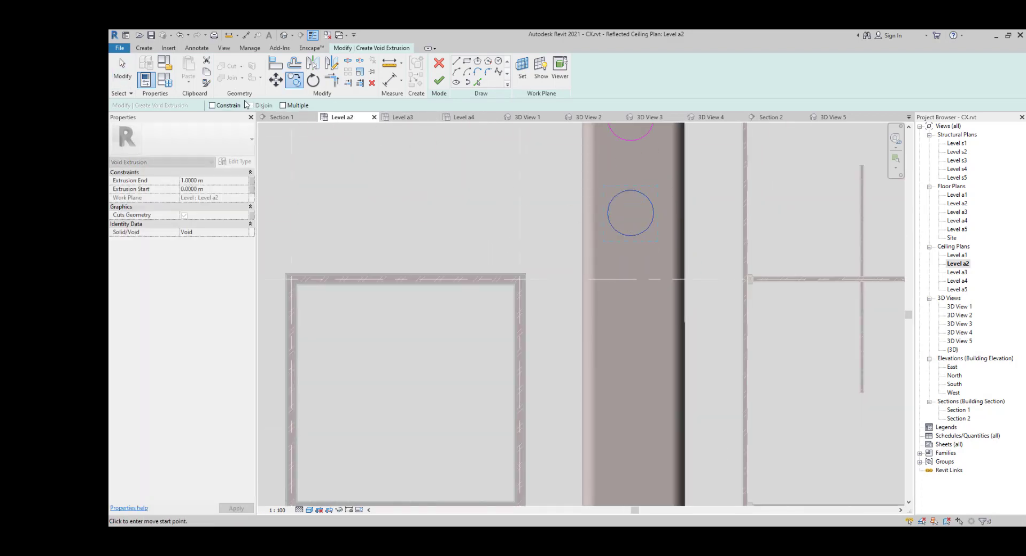
pyautogui.click(631, 213)
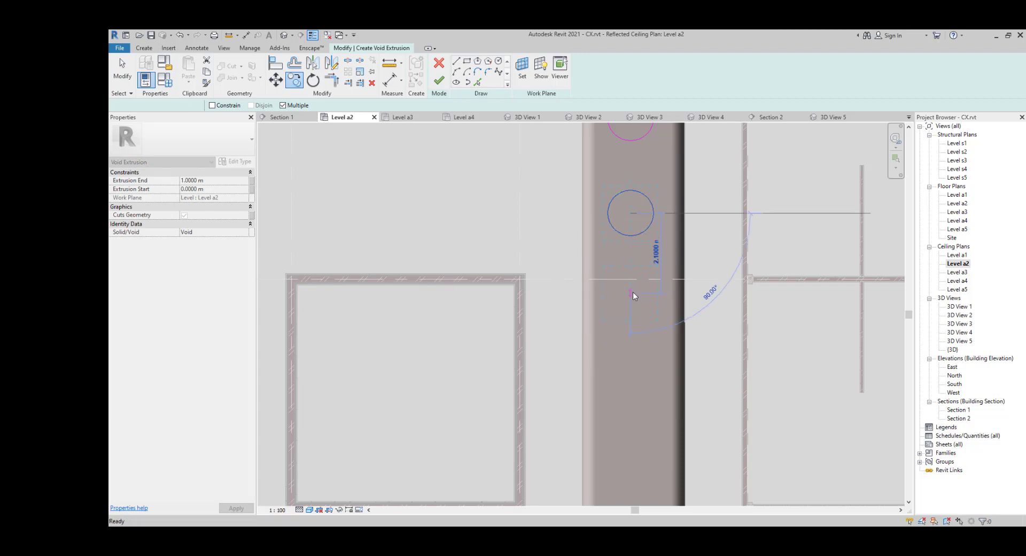
pyautogui.press('Escape')
pyautogui.press('Escape')
# Step: Copy the second void circle three more times down the ceiling strip at equal 2.5 m spacing
pyautogui.scroll(-1, 607, 245)
pyautogui.moveTo(607, 245); pyautogui.dragTo(605, 302, button='middle')
pyautogui.click(605, 302)
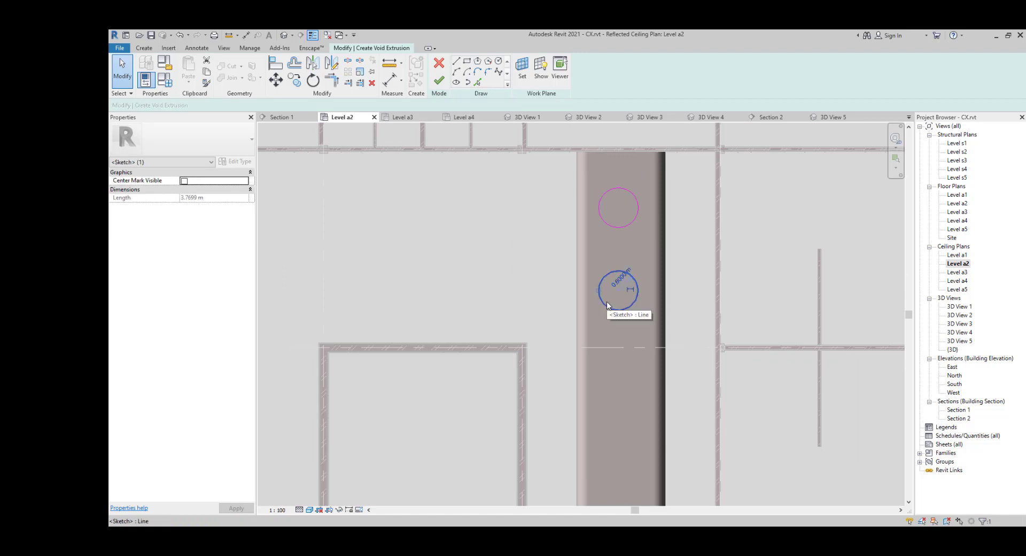
pyautogui.press('c')
pyautogui.click(617, 290)
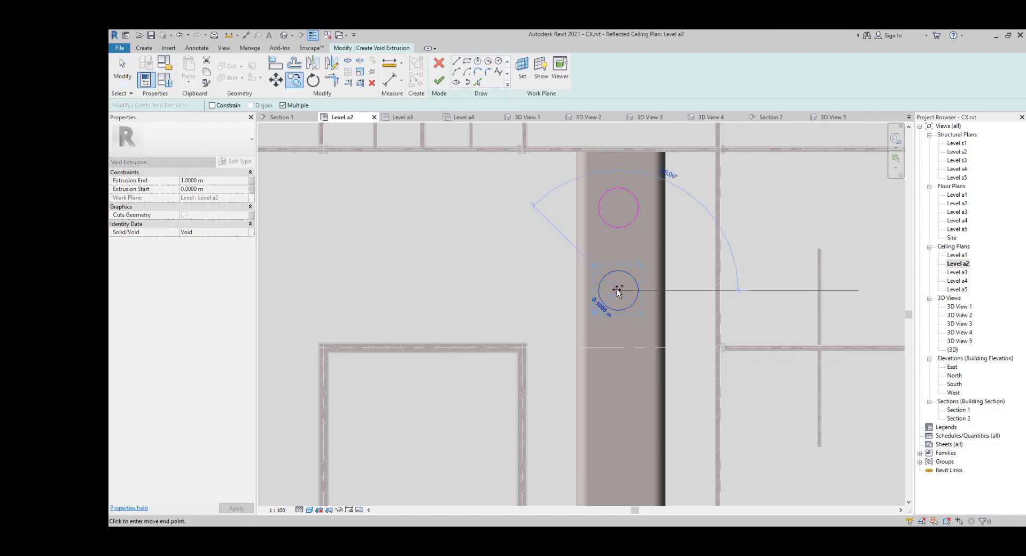
pyautogui.press('Escape')
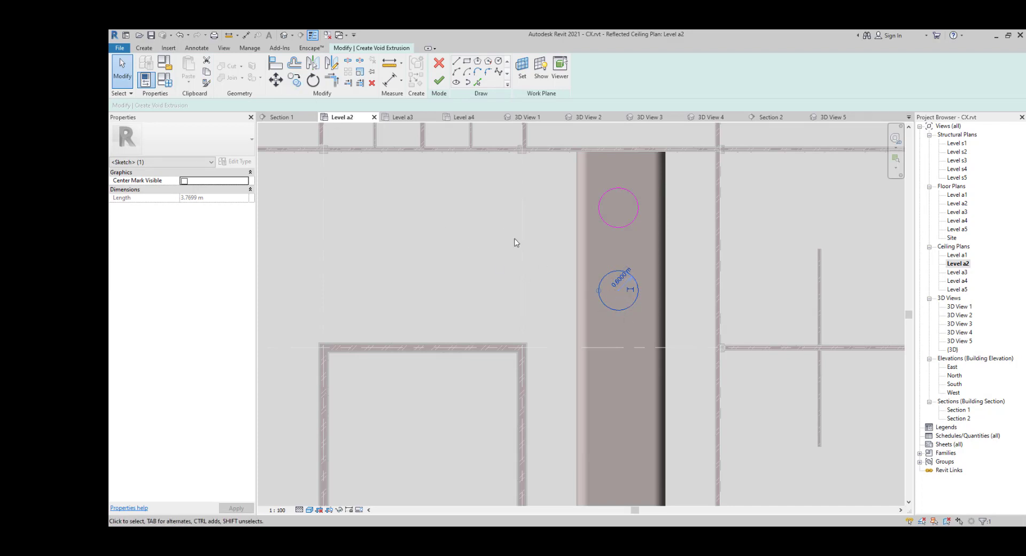
pyautogui.press('c')
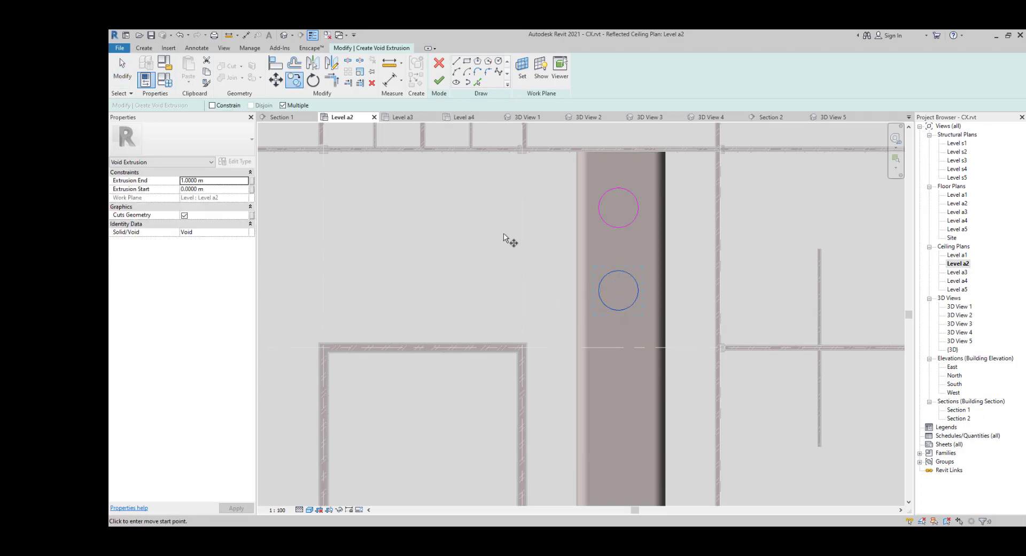
pyautogui.click(619, 226)
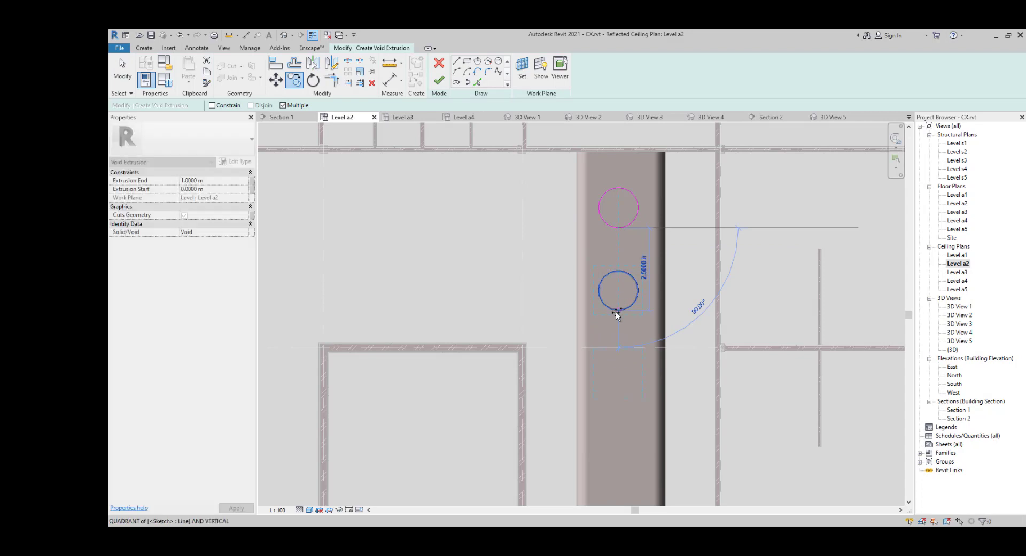
pyautogui.click(618, 394)
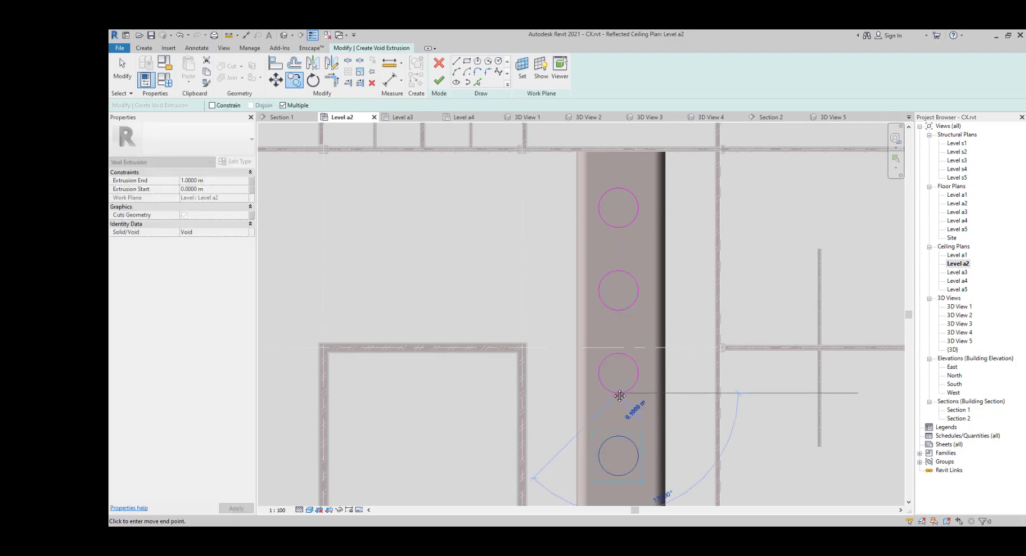
pyautogui.moveTo(620, 396); pyautogui.dragTo(618, 176, button='middle')
pyautogui.click(619, 257)
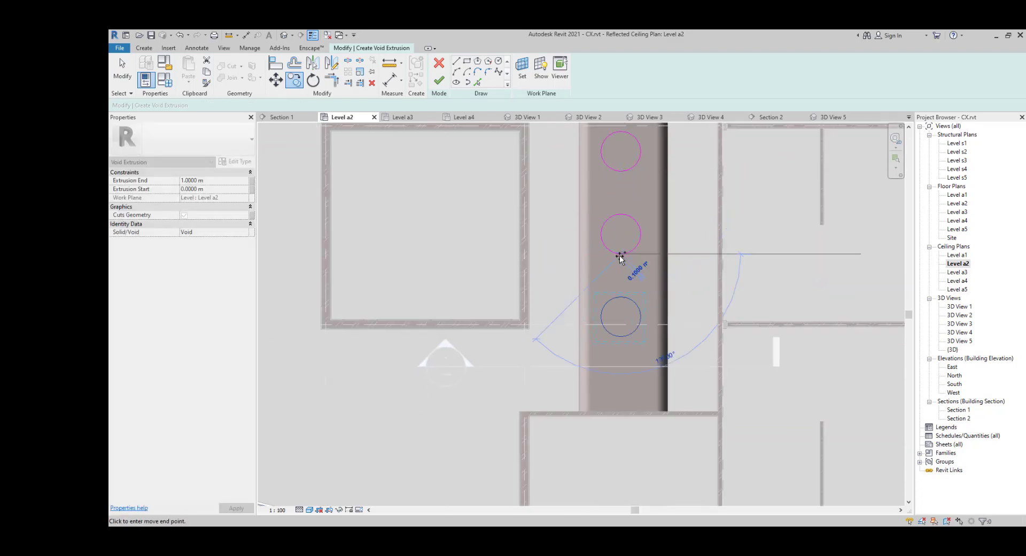
pyautogui.click(607, 274)
pyautogui.press('Escape')
pyautogui.press('Escape')
# Step: Nudge all five void circles slightly down the ceiling strip and finish the void extrusion sketch
pyautogui.scroll(-2, 604, 267)
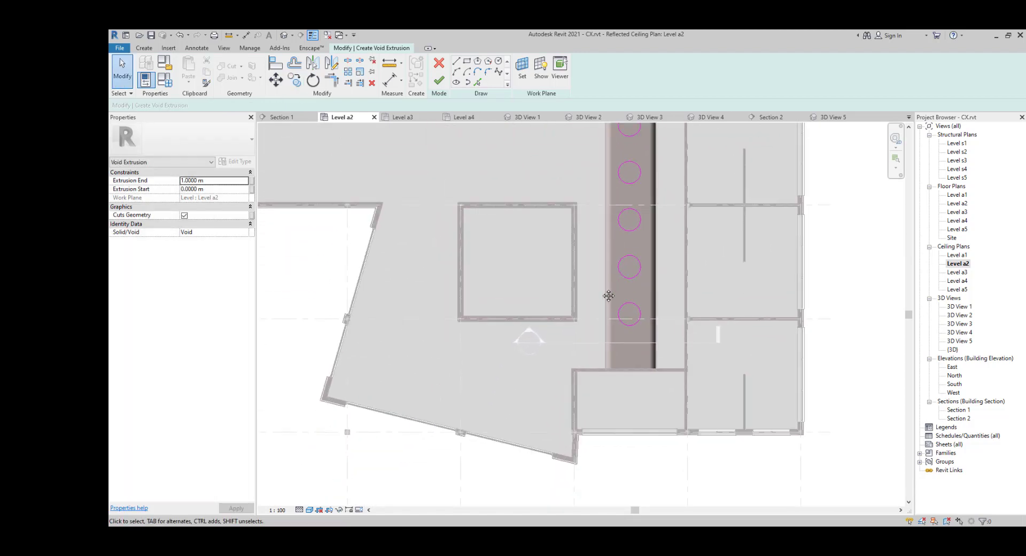
pyautogui.scroll(-1, 598, 236)
pyautogui.moveTo(598, 237); pyautogui.dragTo(563, 296, button='middle')
pyautogui.moveTo(538, 176)
pyautogui.mouseDown()
pyautogui.moveTo(631, 297)
pyautogui.moveTo(647, 403)
pyautogui.mouseUp()
pyautogui.press('Down')
pyautogui.press('Down')
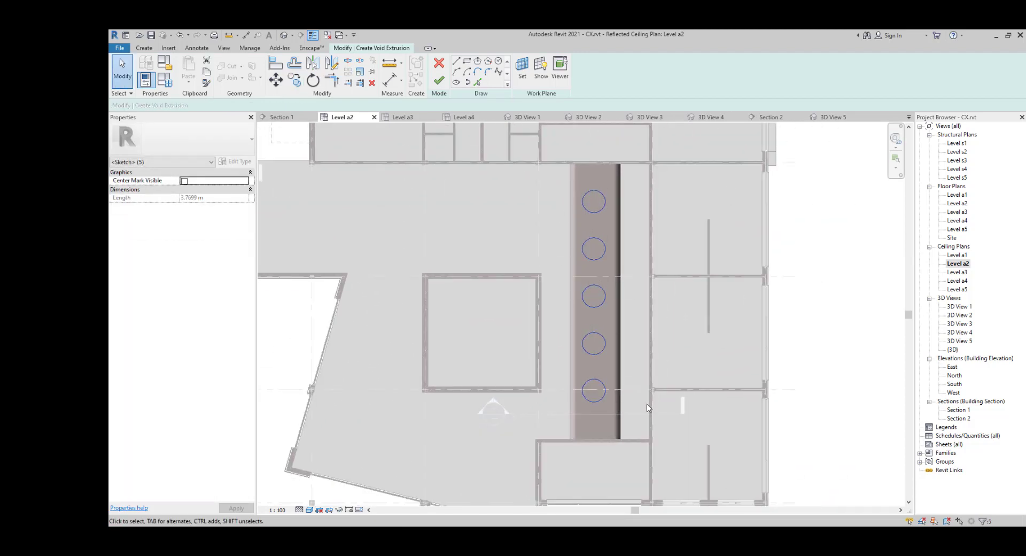
pyautogui.click(508, 223)
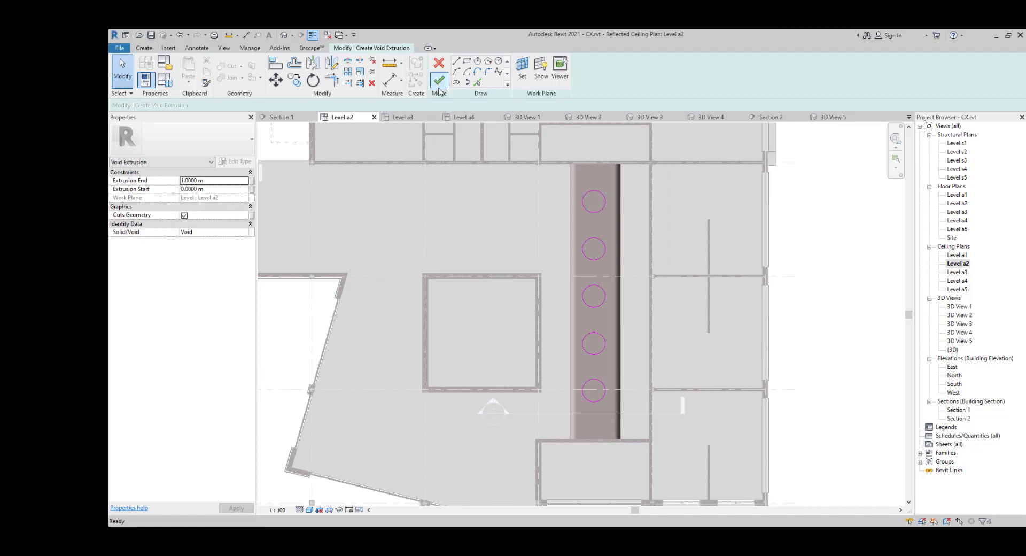
pyautogui.click(439, 86)
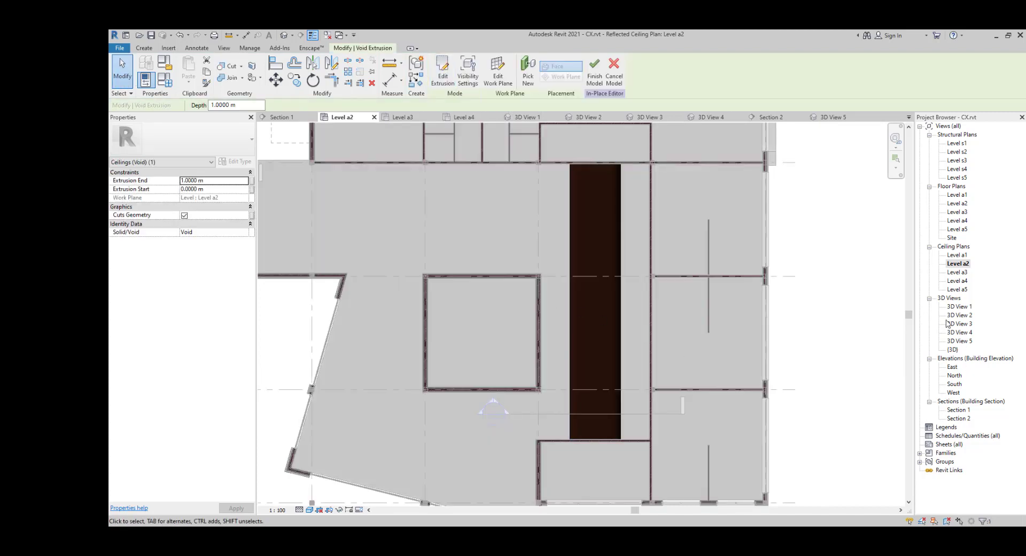
# Step: Open the Section 2 view and stretch the void extrusion's end up past the wood ceiling, to about 4.31 m
pyautogui.doubleClick(494, 404)
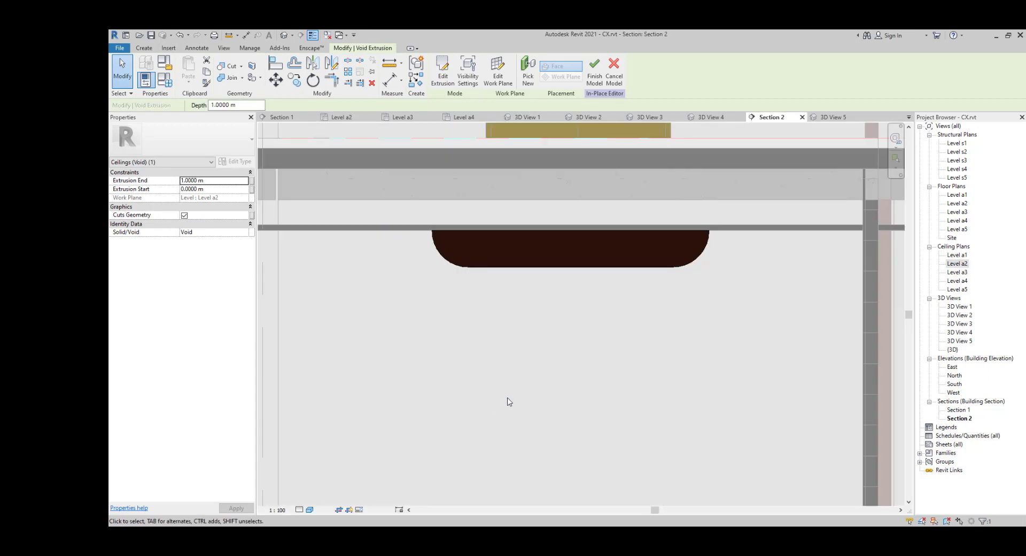
pyautogui.scroll(-4, 570, 205)
pyautogui.scroll(1, 552, 337)
pyautogui.scroll(-2, 573, 394)
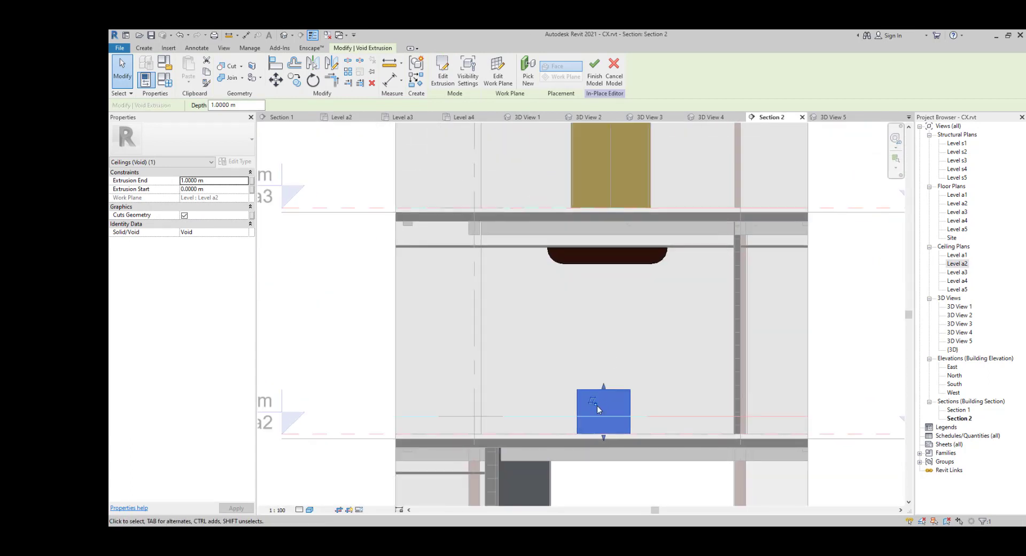
pyautogui.scroll(1, 598, 410)
pyautogui.moveTo(604, 387); pyautogui.dragTo(618, 222)
pyautogui.scroll(4, 615, 243)
pyautogui.scroll(-4, 602, 294)
pyautogui.scroll(1, 599, 320)
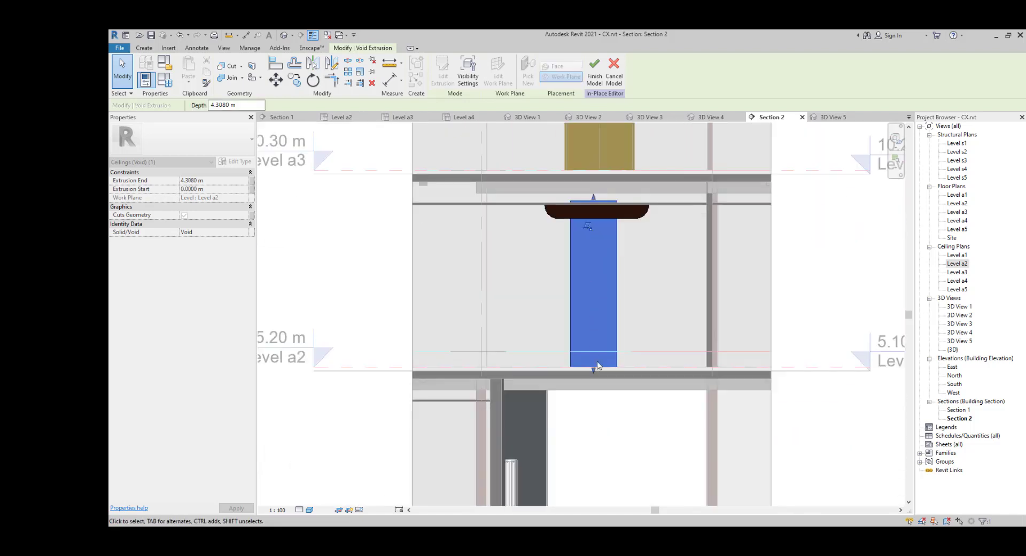
# Step: Raise the void extrusion's start to about 3.56 m, just below the wood ceiling's underside
pyautogui.moveTo(594, 370); pyautogui.dragTo(576, 221)
pyautogui.scroll(3, 600, 224)
pyautogui.scroll(2, 561, 197)
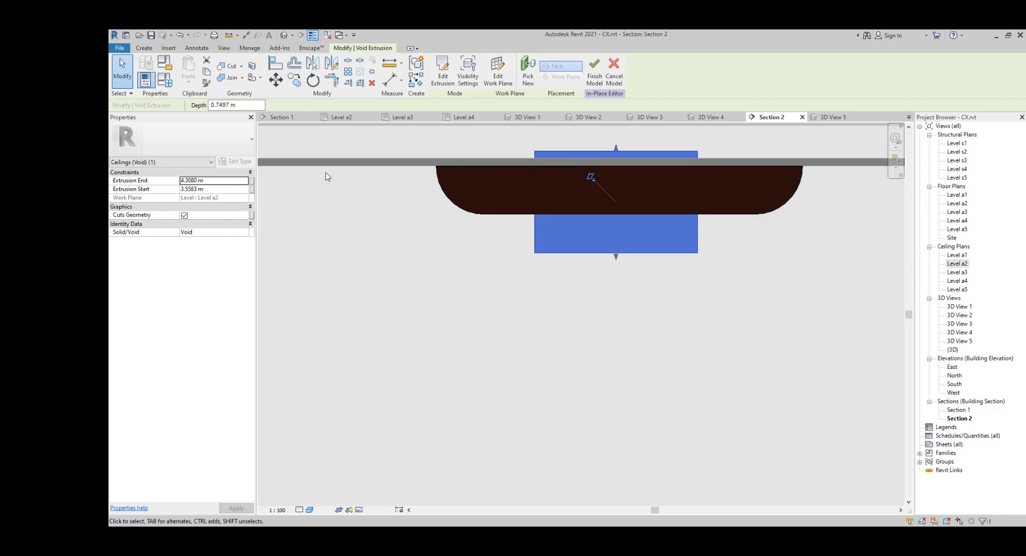
# Step: Cut the wood ceiling solid with the void extrusion and finish the in-place model without saving the project
pyautogui.click(229, 66)
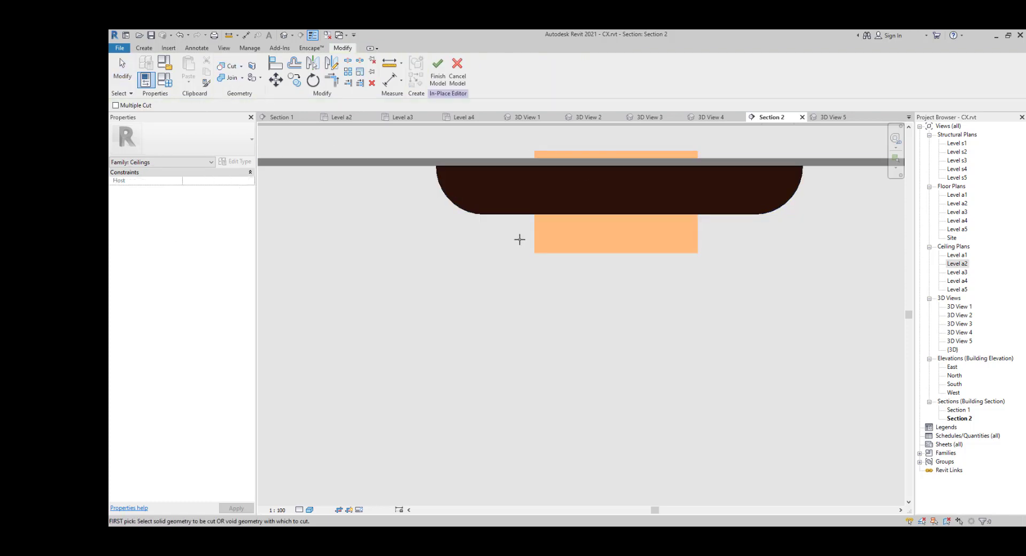
pyautogui.click(511, 202)
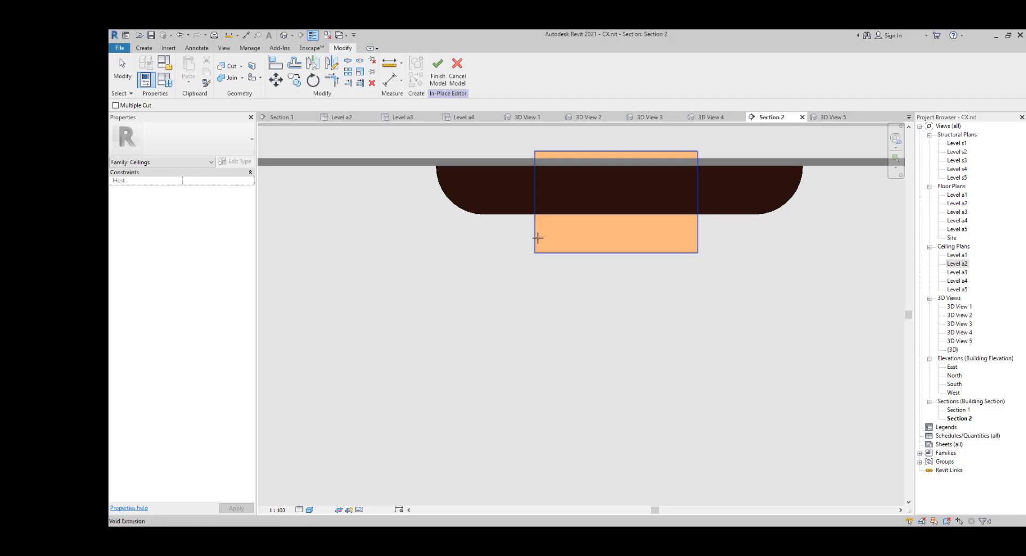
pyautogui.click(530, 219)
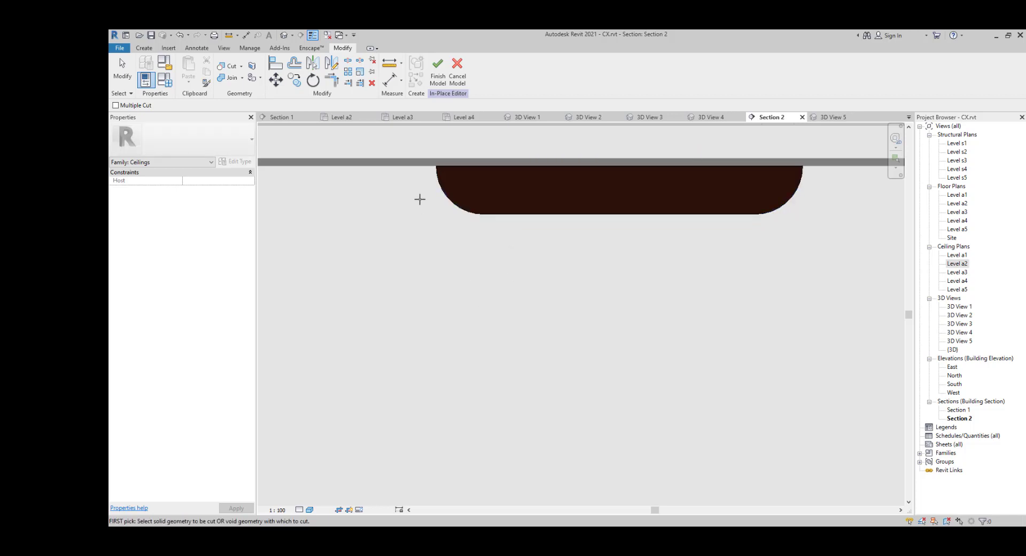
pyautogui.click(437, 75)
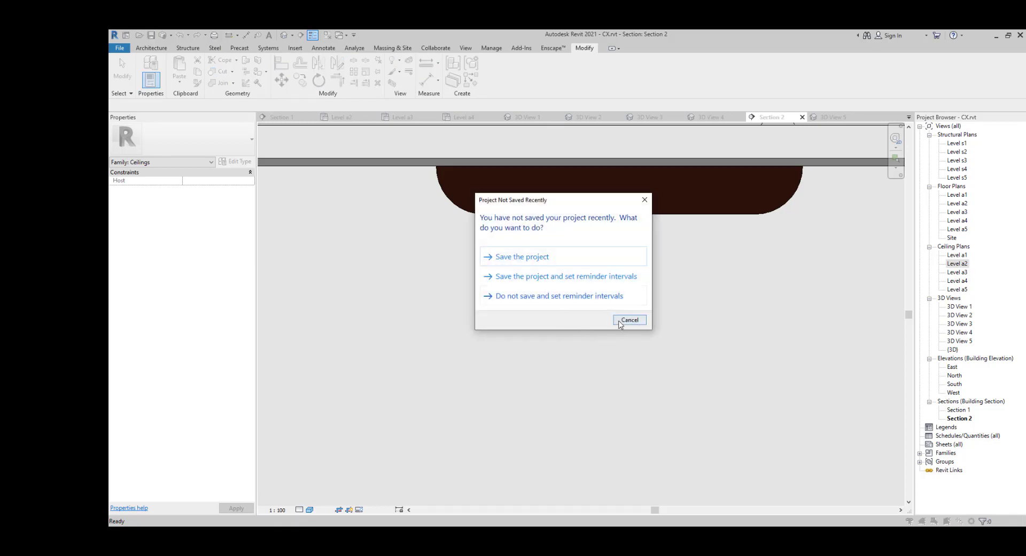
pyautogui.click(621, 321)
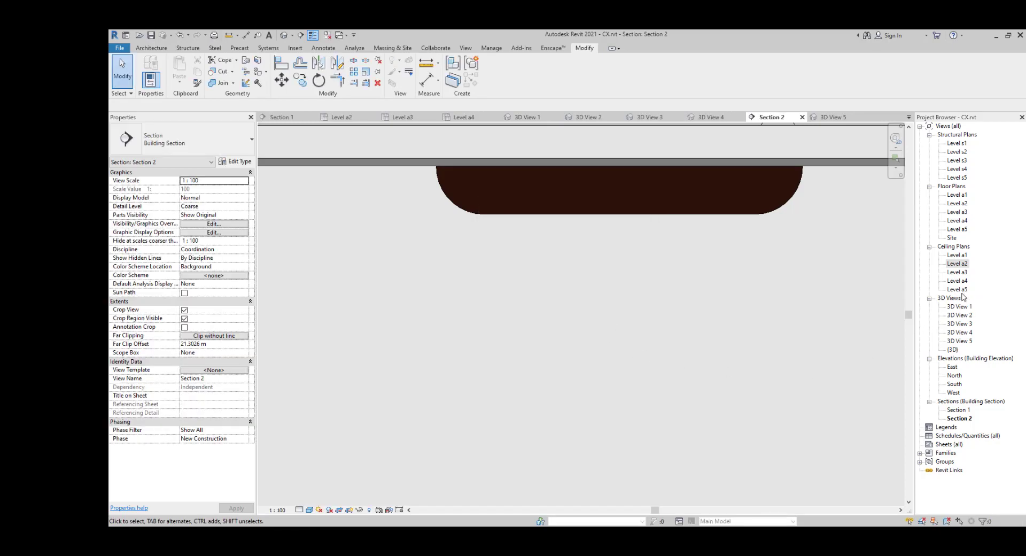
# Step: Open 3D View 5 and start editing the perforated wood ceiling in place
pyautogui.doubleClick(958, 289)
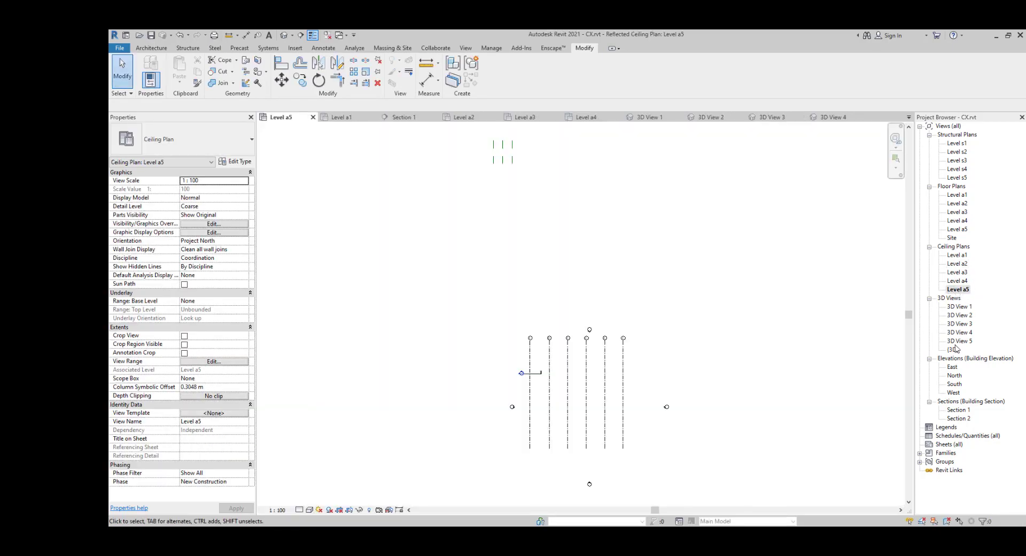
pyautogui.doubleClick(955, 342)
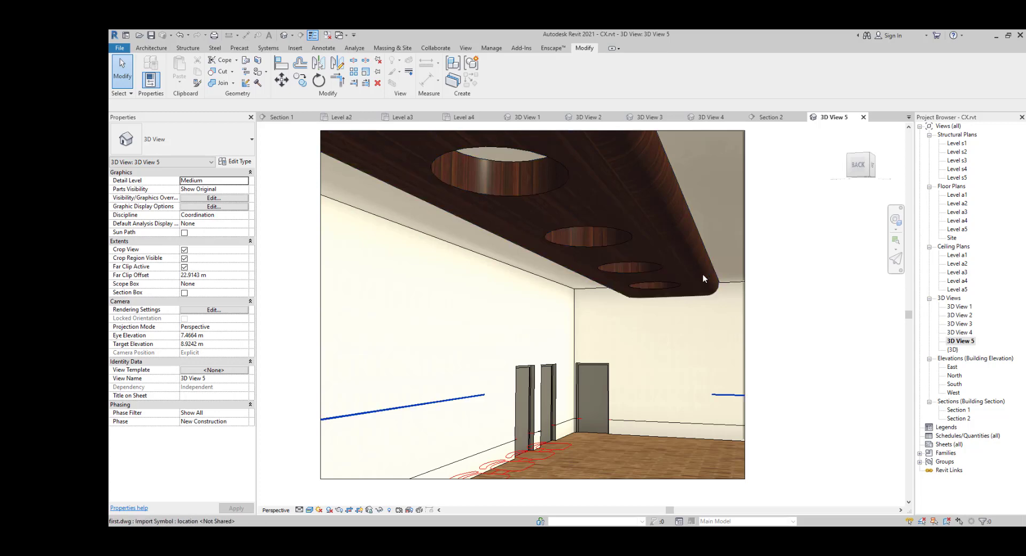
pyautogui.click(538, 163)
pyautogui.click(493, 75)
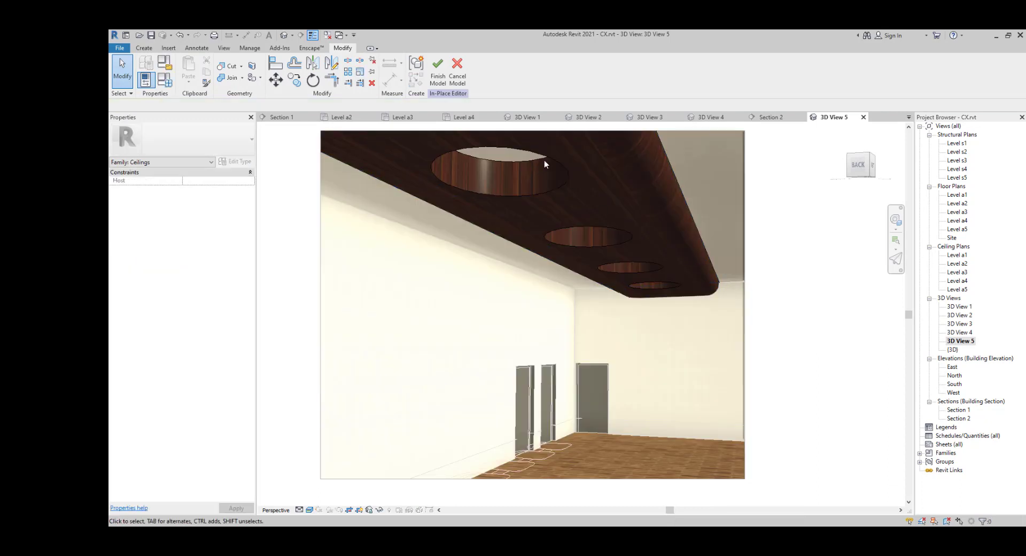
pyautogui.click(546, 159)
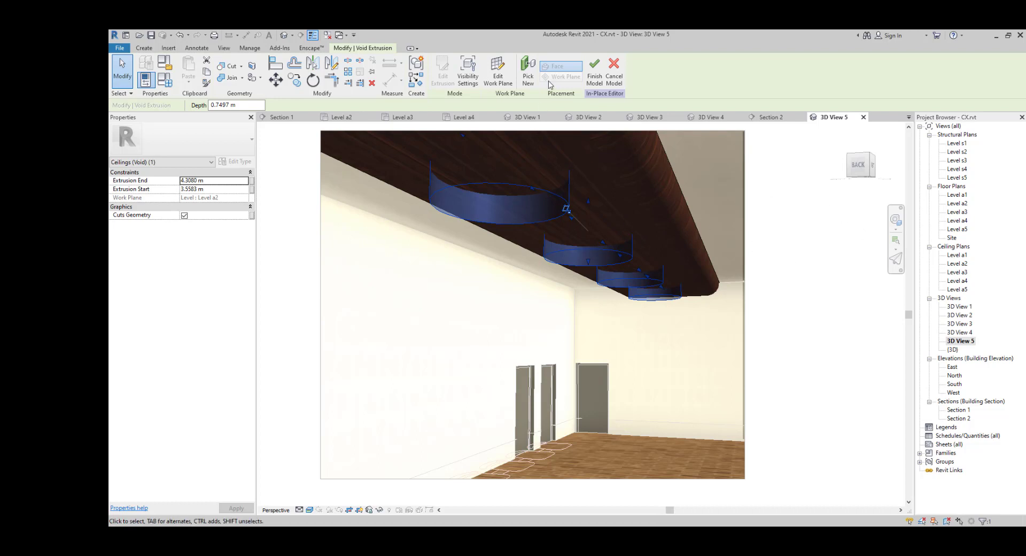
pyautogui.press('Escape')
# Step: Edit the wood ceiling extrusion's profile sketch in the Section 2 view
pyautogui.click(672, 165)
pyautogui.click(445, 72)
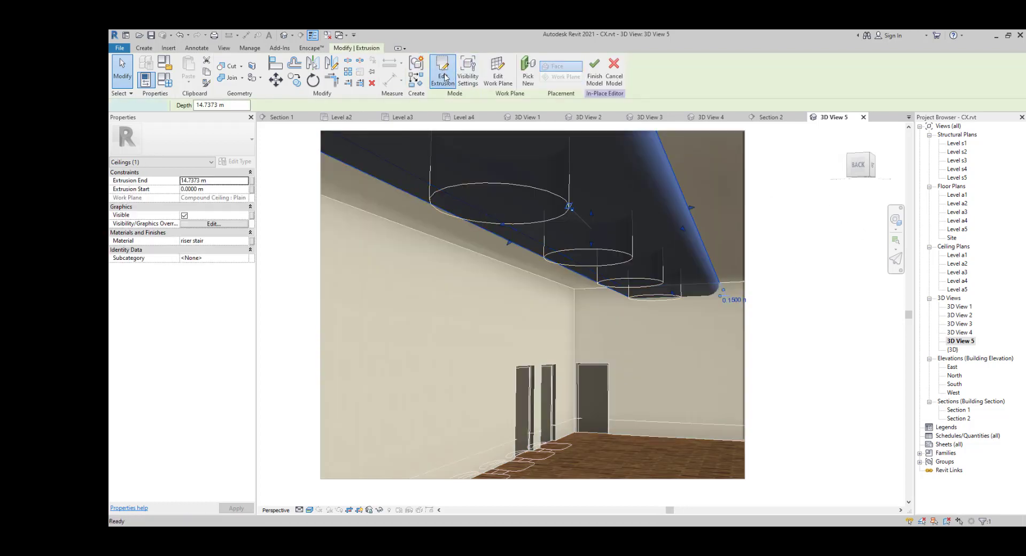
pyautogui.doubleClick(958, 281)
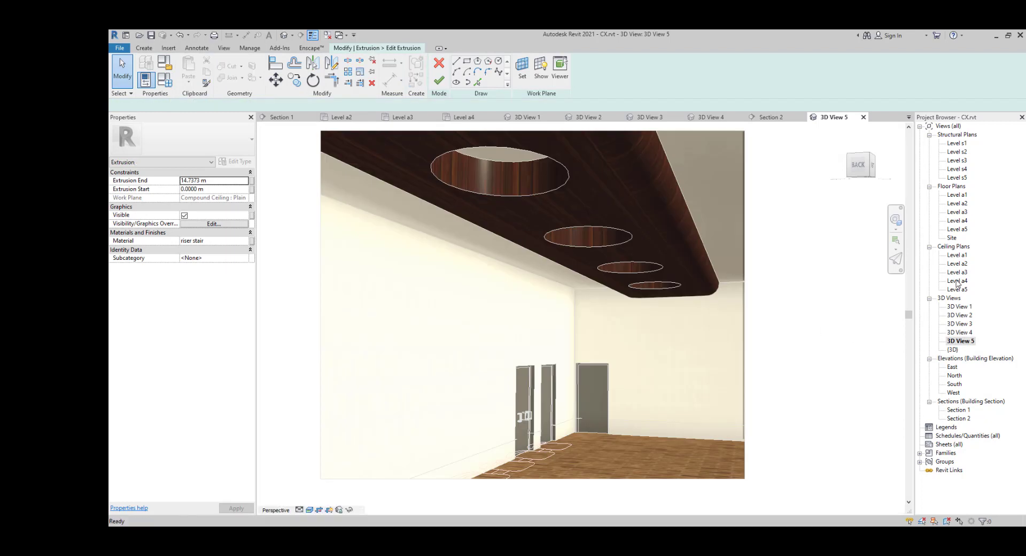
pyautogui.doubleClick(572, 351)
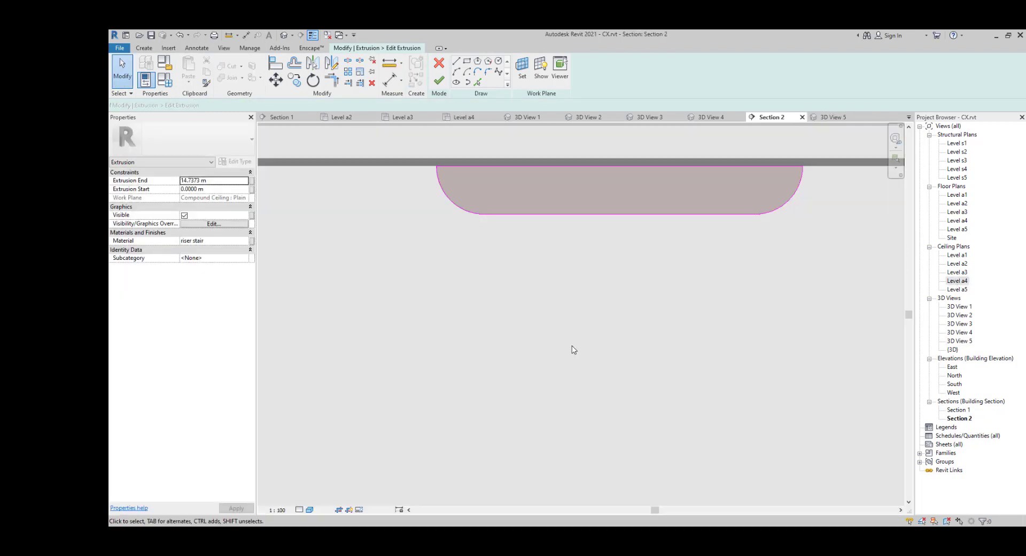
# Step: Add a profile sketch line by picking the underside edge of the ceiling that the wood strip hangs from
pyautogui.scroll(-3, 535, 284)
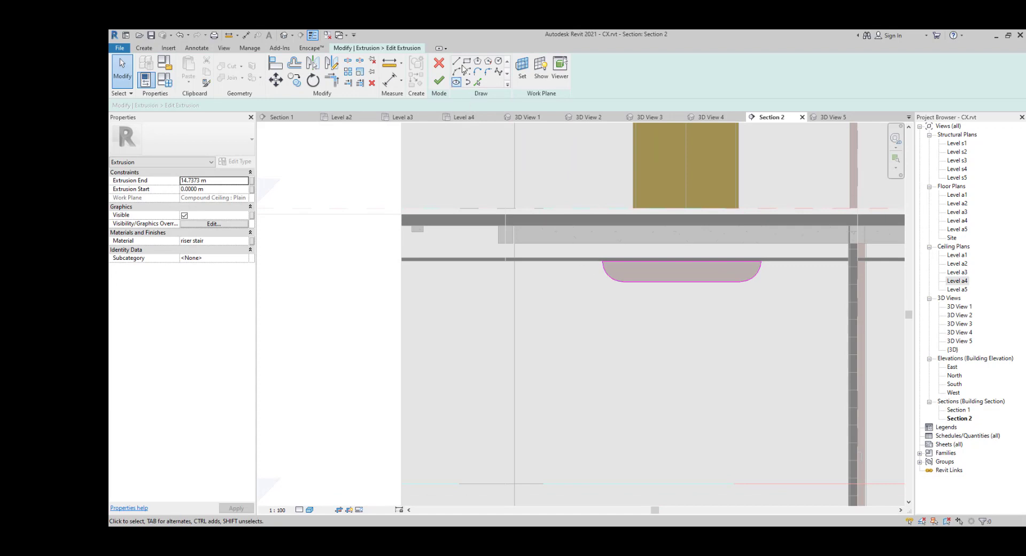
pyautogui.click(478, 82)
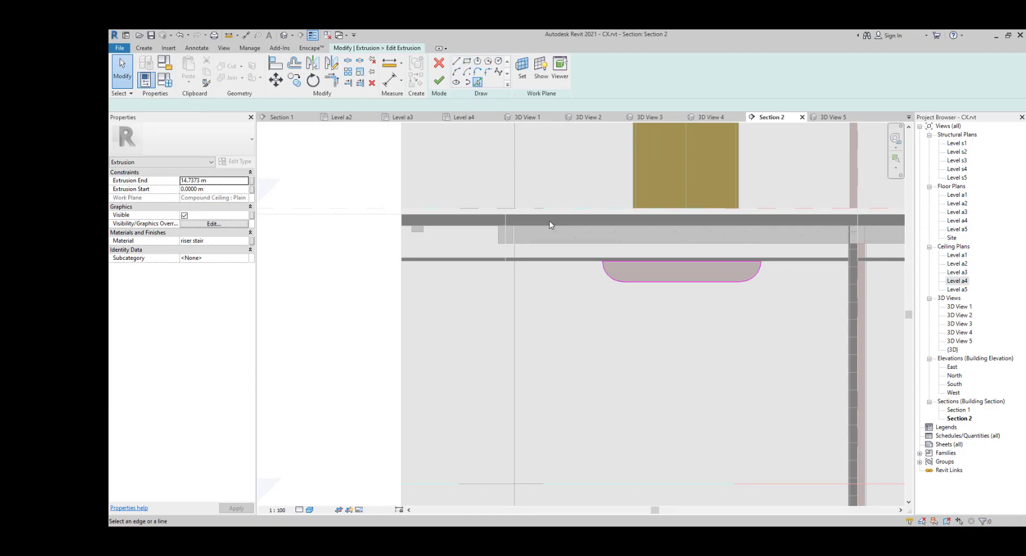
pyautogui.scroll(5, 580, 260)
pyautogui.scroll(-5, 572, 271)
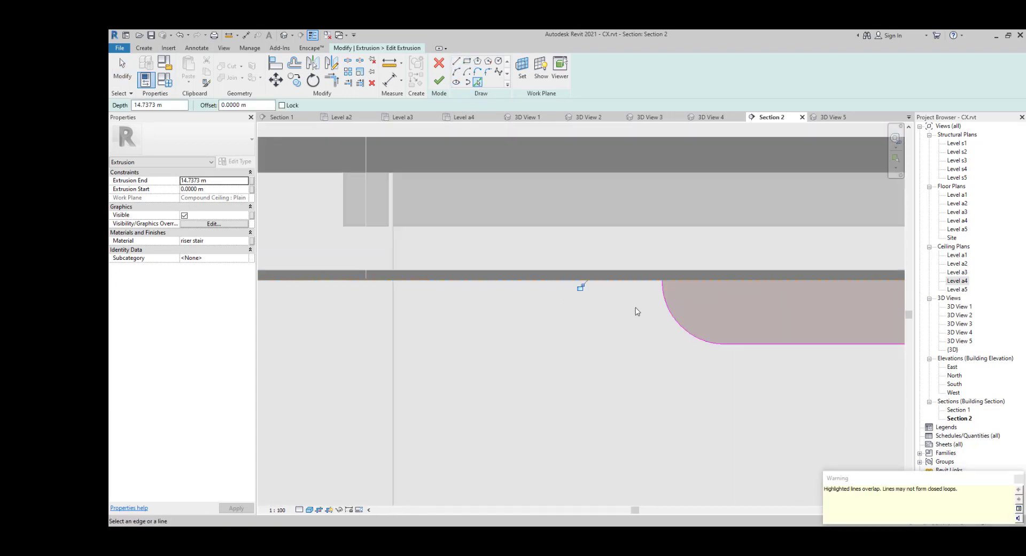
pyautogui.moveTo(800, 300); pyautogui.dragTo(618, 284, button='middle')
pyautogui.press('Escape')
pyautogui.scroll(3, 690, 275)
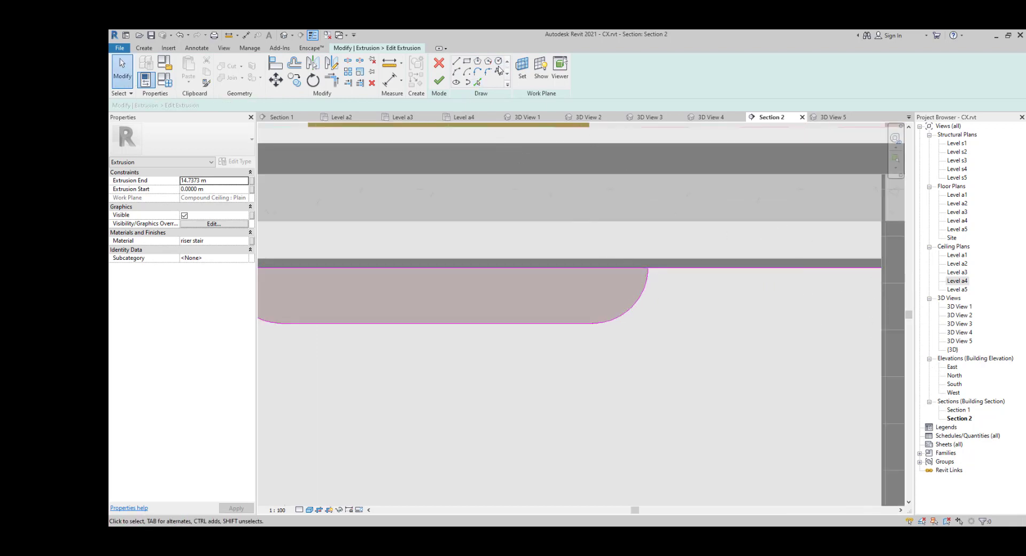
pyautogui.scroll(-2, 641, 247)
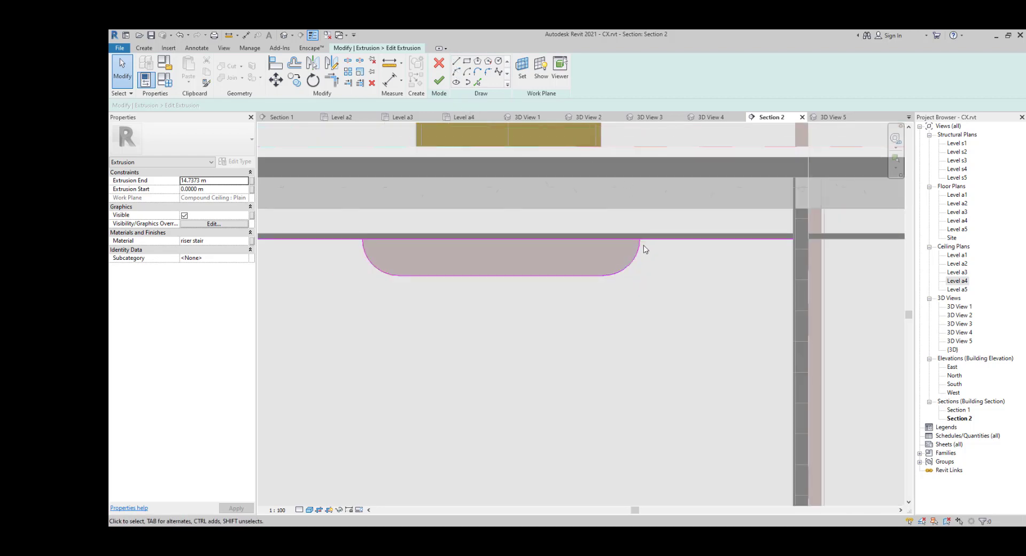
pyautogui.scroll(3, 646, 247)
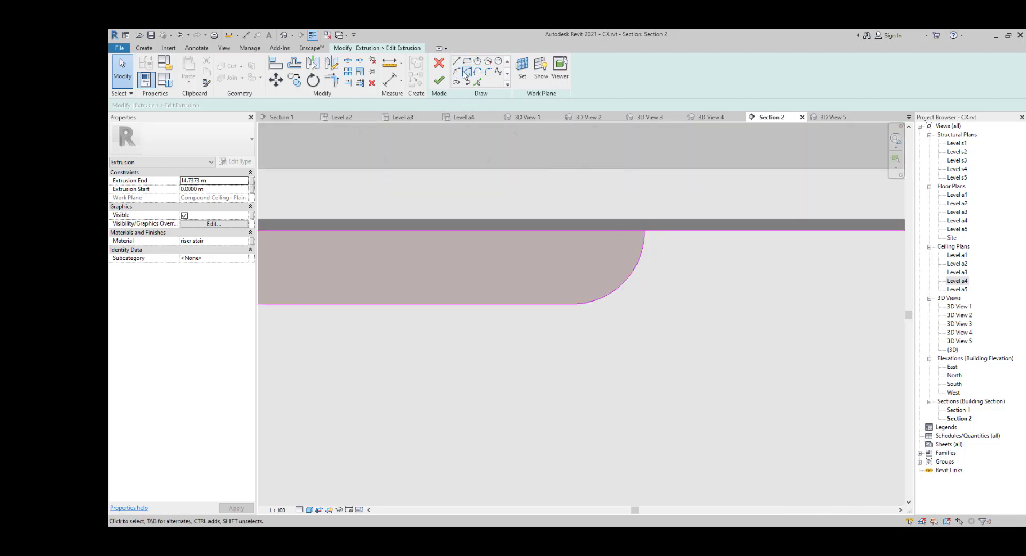
# Step: Join the picked ceiling underside line to the strip profile's nearest rounded end with a tangent fillet arc
pyautogui.click(488, 72)
pyautogui.click(695, 231)
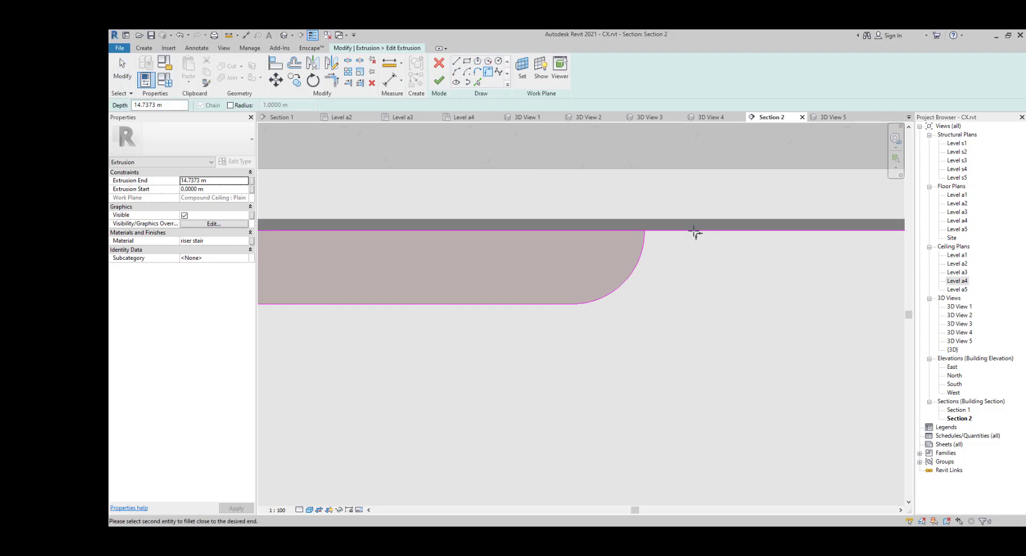
pyautogui.click(644, 249)
pyautogui.click(660, 252)
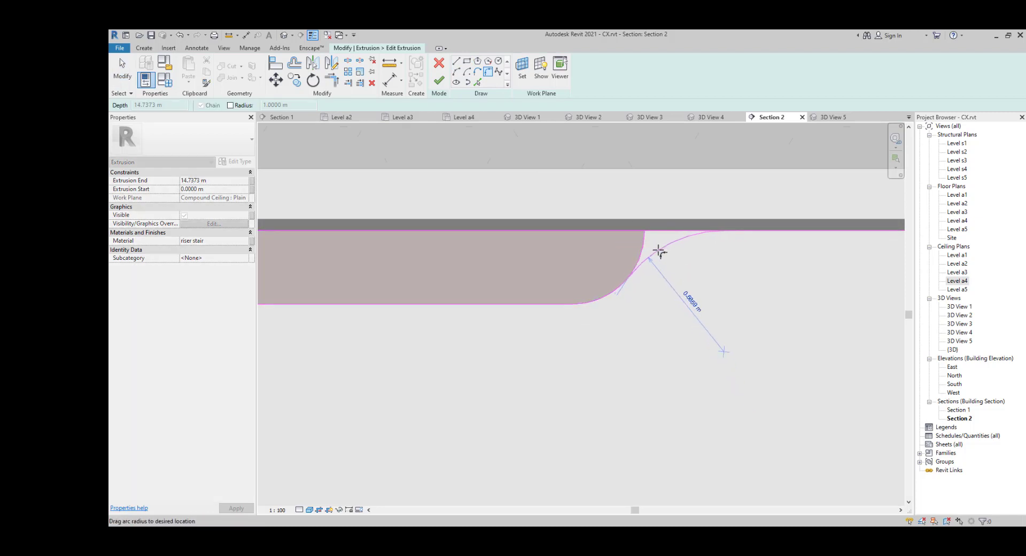
pyautogui.scroll(-2, 466, 283)
pyautogui.moveTo(465, 284); pyautogui.dragTo(596, 265, button='middle')
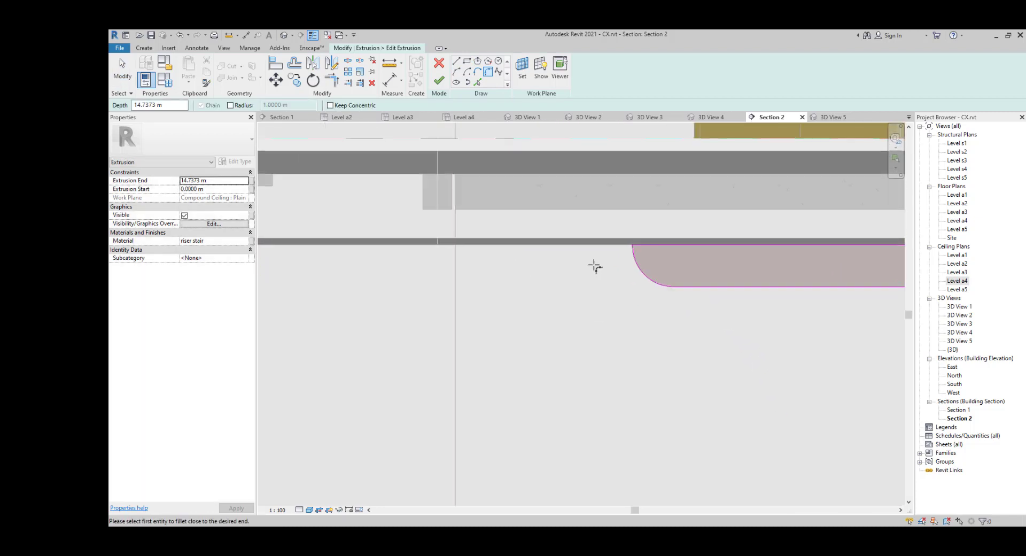
pyautogui.click(596, 266)
pyautogui.press('Escape')
pyautogui.press('Escape')
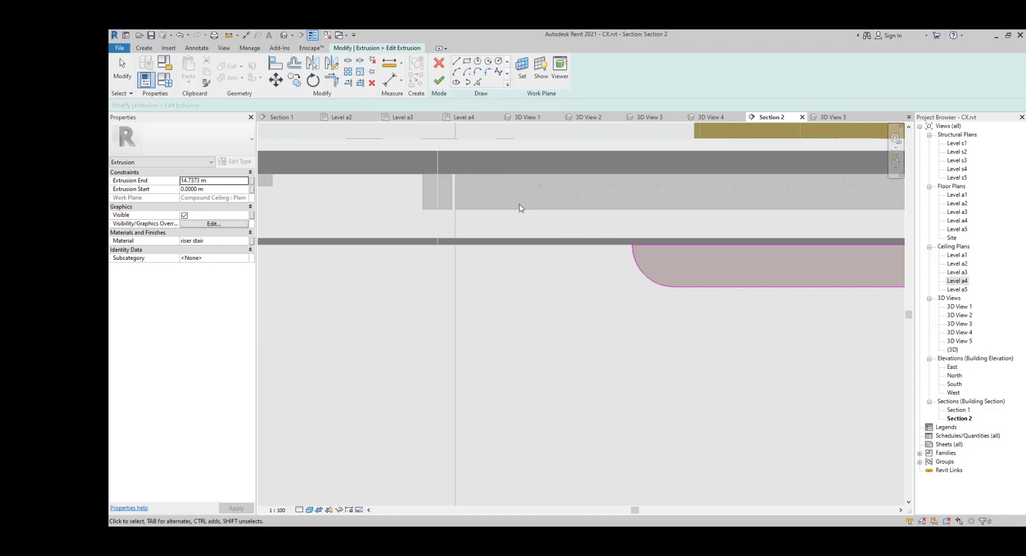
# Step: Pick the ceiling's underside edge beyond the strip's opposite end and join it to that rounded end with a fillet arc
pyautogui.click(477, 85)
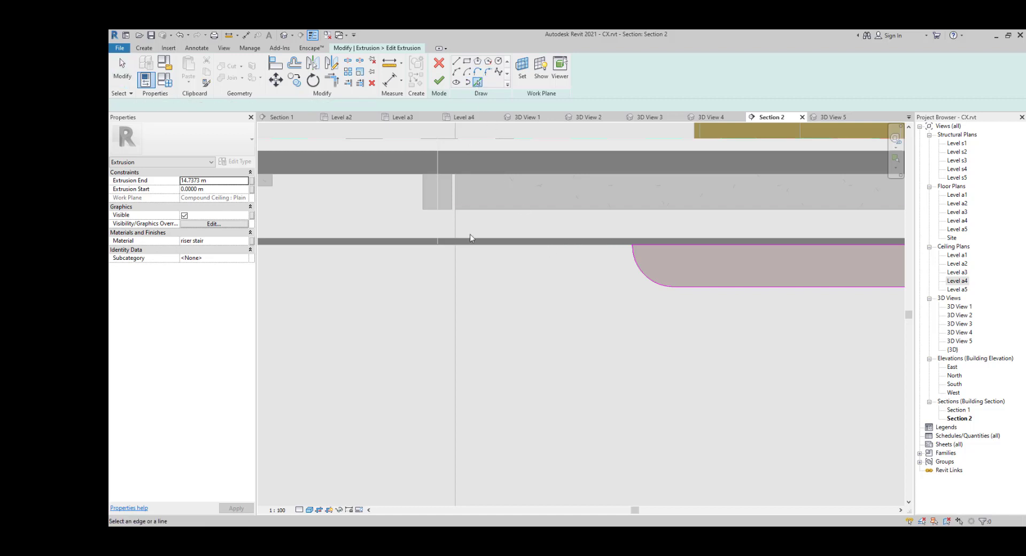
pyautogui.click(472, 246)
pyautogui.press('Escape')
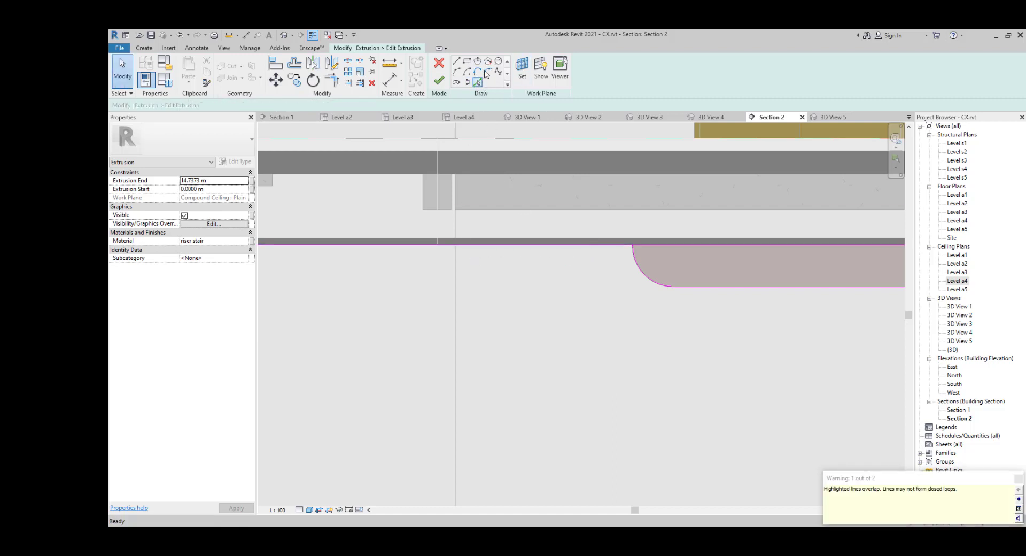
pyautogui.click(488, 71)
pyautogui.click(601, 245)
pyautogui.click(633, 257)
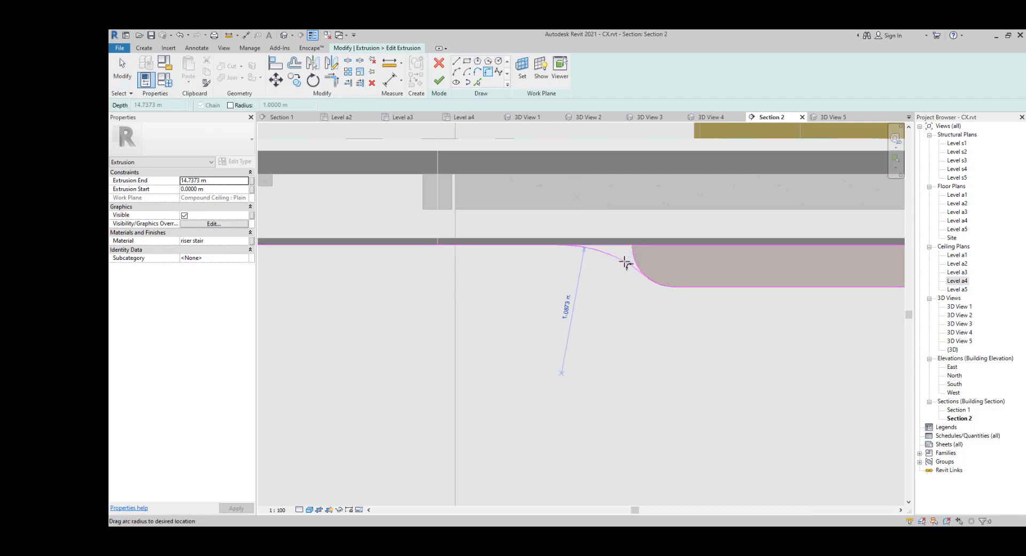
pyautogui.click(626, 256)
pyautogui.press('Escape')
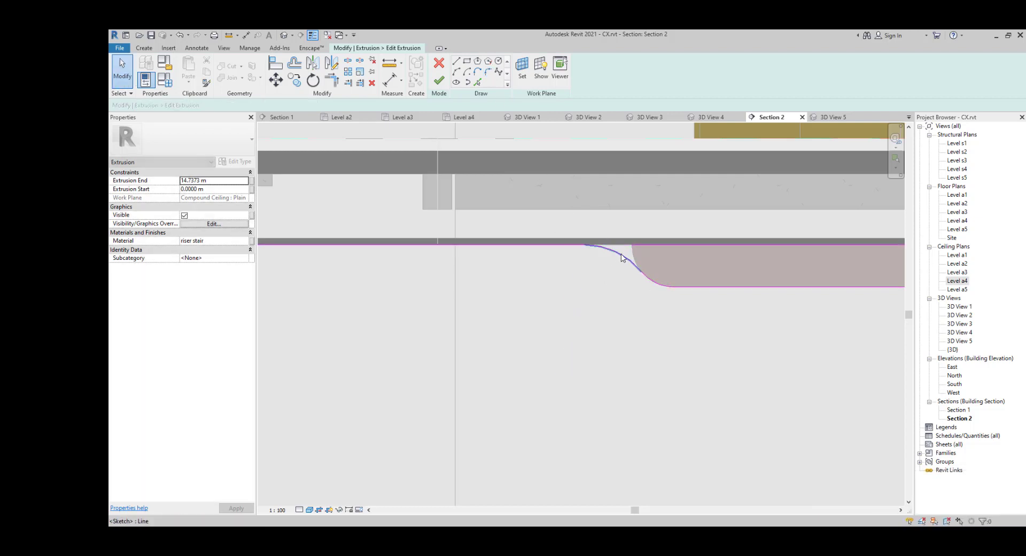
# Step: Set the radius of both fillet arcs at the ends of the strip profile to 0.5 m
pyautogui.click(588, 280)
pyautogui.write('.')
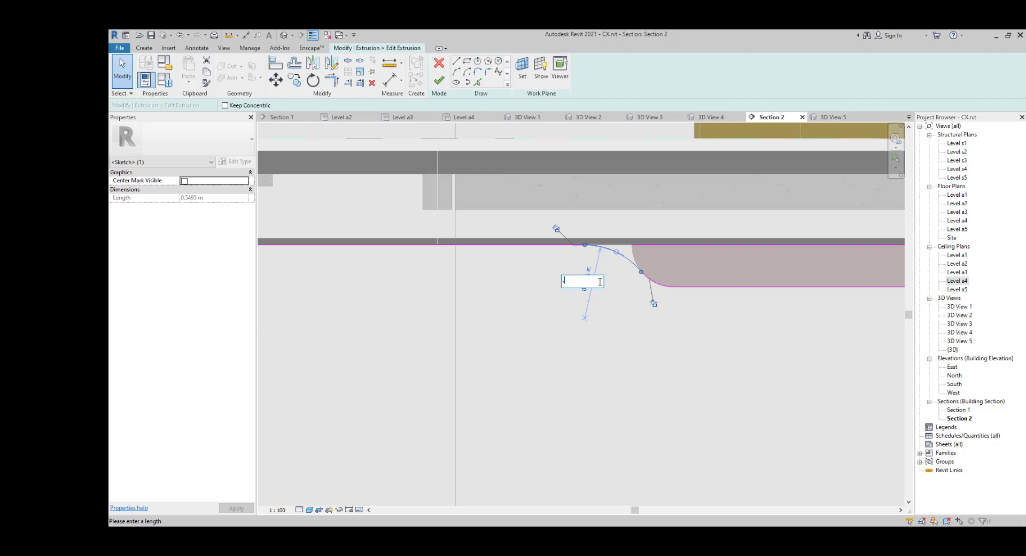
pyautogui.write('5')
pyautogui.press('Return')
pyautogui.scroll(-2, 612, 353)
pyautogui.moveTo(613, 353); pyautogui.dragTo(319, 370, button='middle')
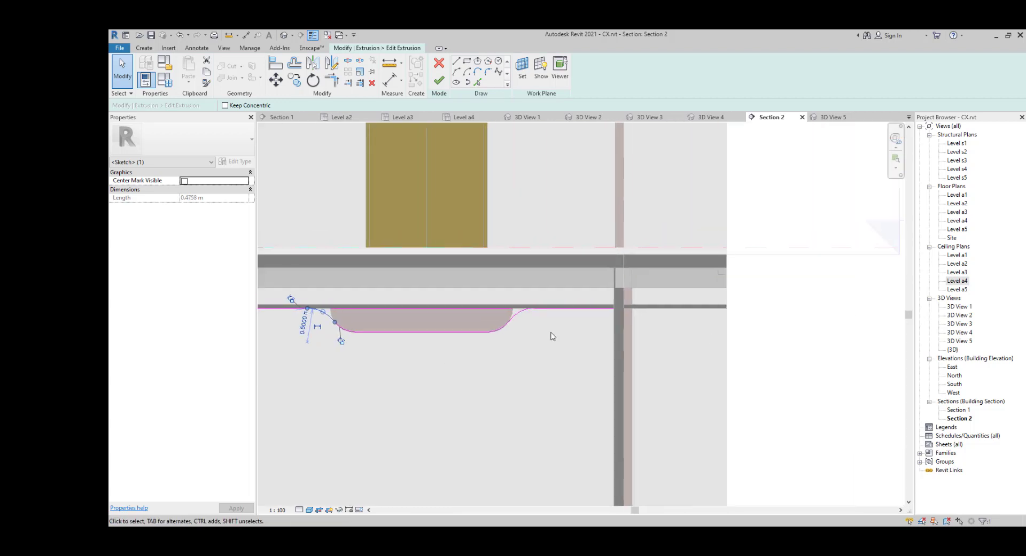
pyautogui.click(516, 317)
pyautogui.click(536, 324)
pyautogui.write('.5')
pyautogui.press('Return')
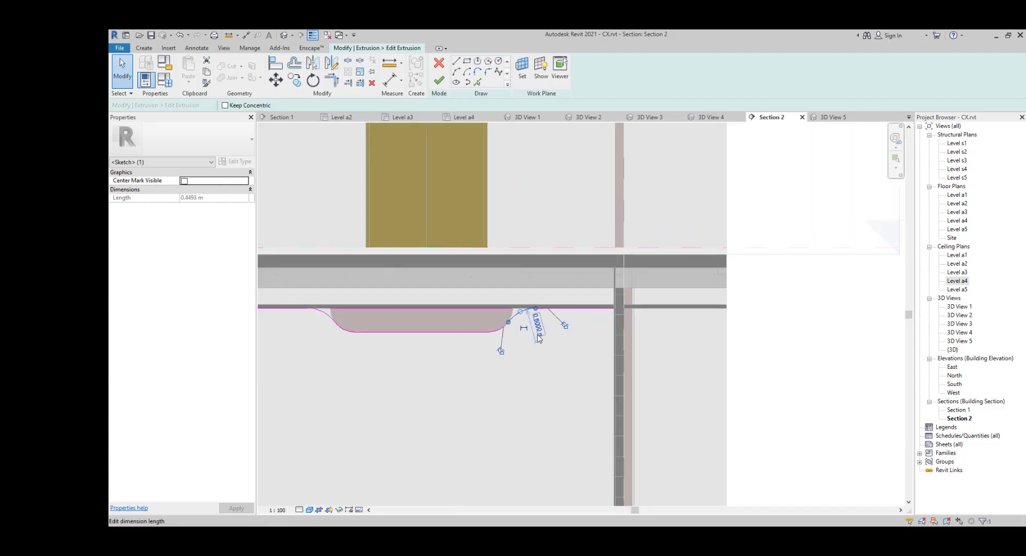
# Step: Delete the straight profile line that closes the top of the strip between its two rounded ends
pyautogui.scroll(-2, 568, 332)
pyautogui.press('Escape')
pyautogui.click(556, 314)
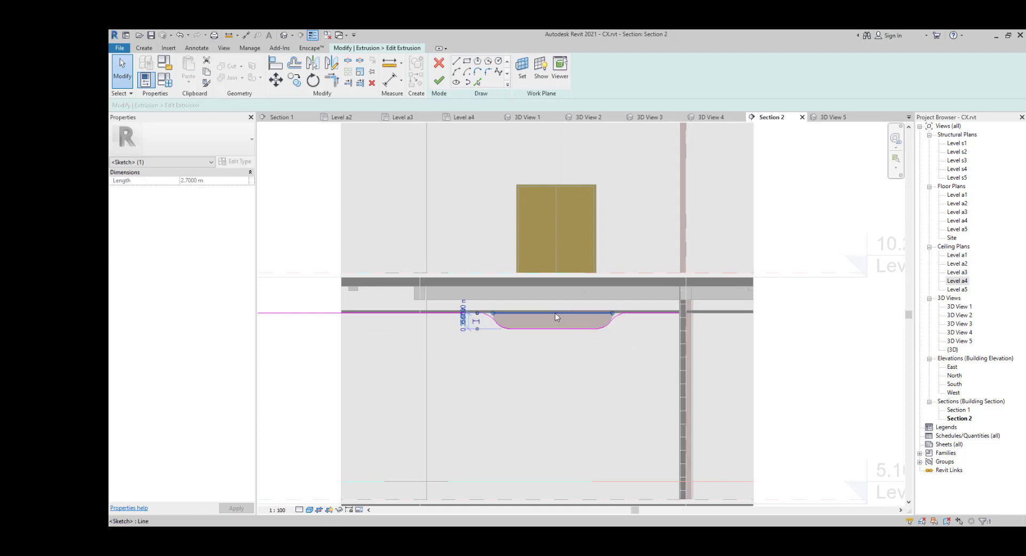
pyautogui.press('Escape')
# Step: Delete the short leftover arc stub at the ceiling underside where the old rounded end began
pyautogui.scroll(5, 570, 315)
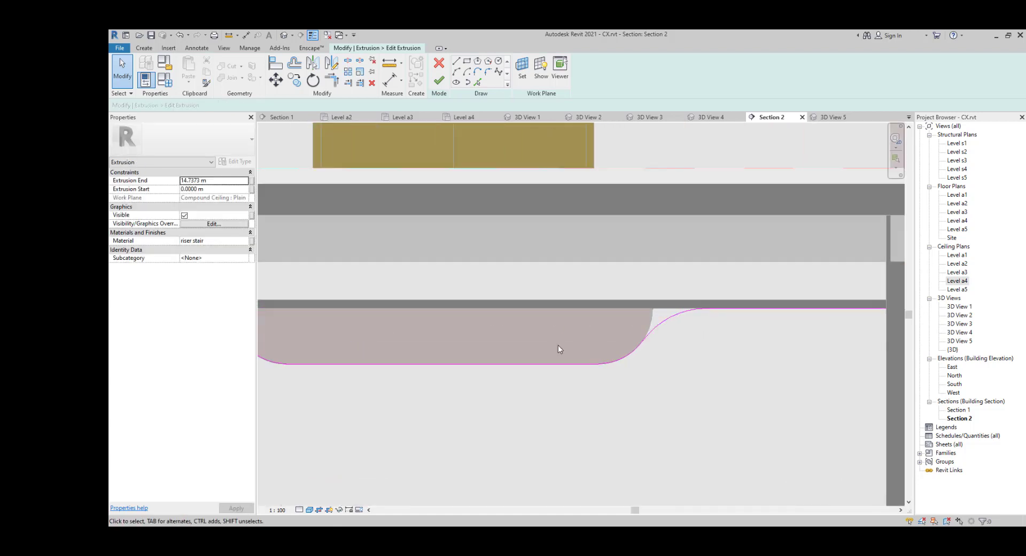
pyautogui.scroll(-3, 659, 346)
pyautogui.scroll(5, 655, 302)
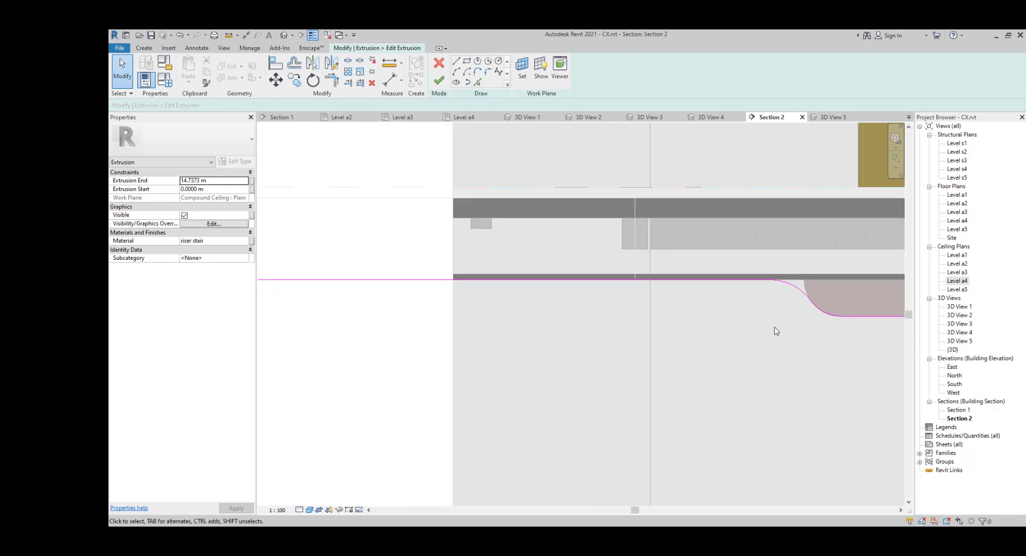
pyautogui.moveTo(774, 327); pyautogui.dragTo(428, 268, button='middle')
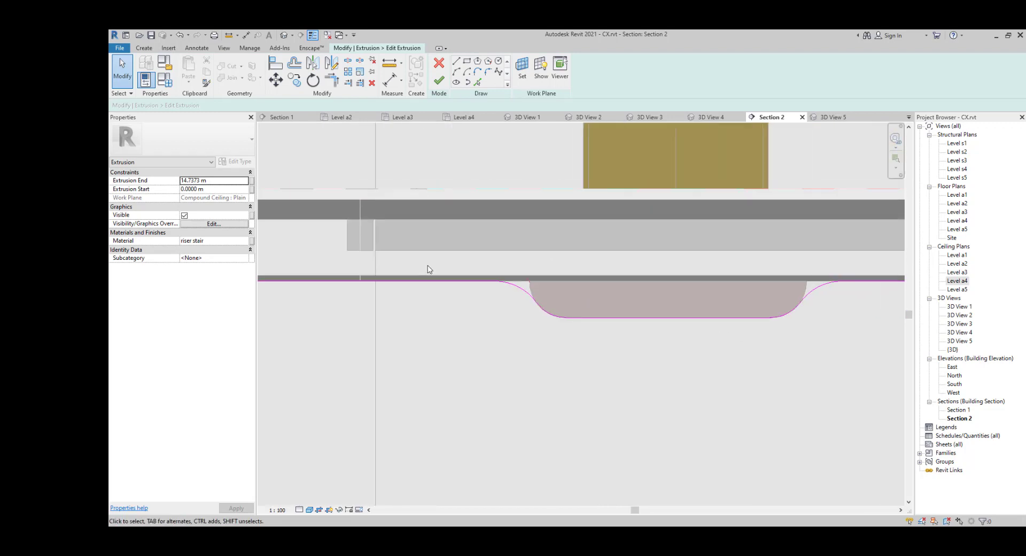
pyautogui.click(797, 281)
pyautogui.scroll(3, 797, 281)
pyautogui.press('Escape')
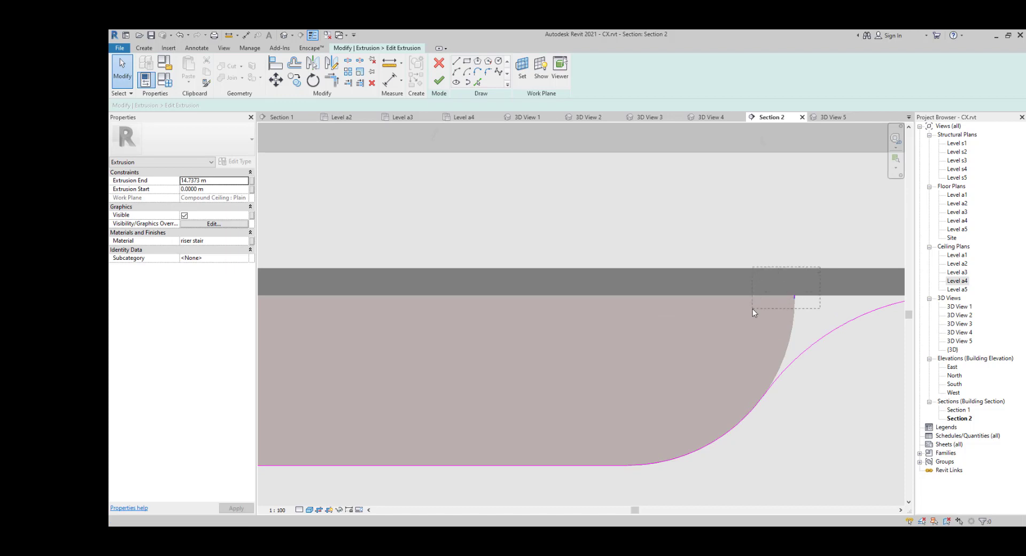
pyautogui.click(753, 312)
pyautogui.scroll(-3, 543, 306)
pyautogui.press('Escape')
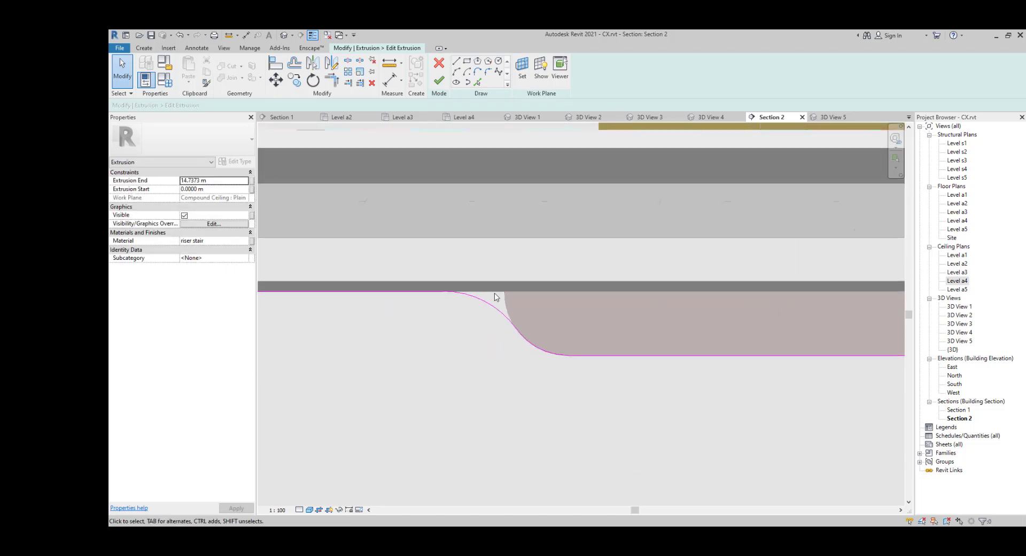
# Step: Select the whole open profile curve and nudge it down slightly so it sits just below the ceiling
pyautogui.scroll(-4, 498, 296)
pyautogui.moveTo(486, 300); pyautogui.dragTo(610, 306, button='middle')
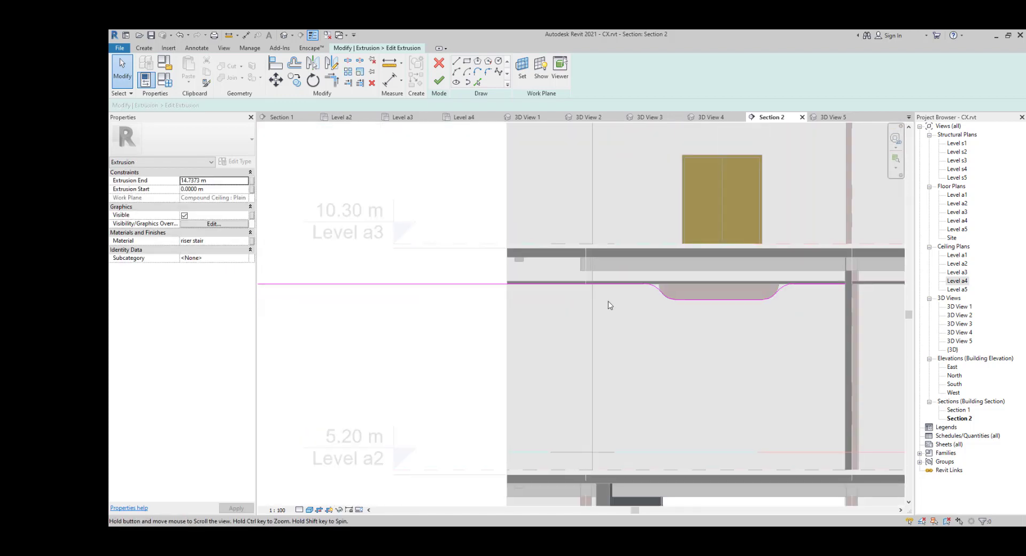
pyautogui.scroll(1, 515, 285)
pyautogui.scroll(-1, 523, 284)
pyautogui.moveTo(524, 284)
pyautogui.mouseDown(button='middle')
pyautogui.moveTo(582, 283)
pyautogui.moveTo(445, 281)
pyautogui.mouseUp(button='middle')
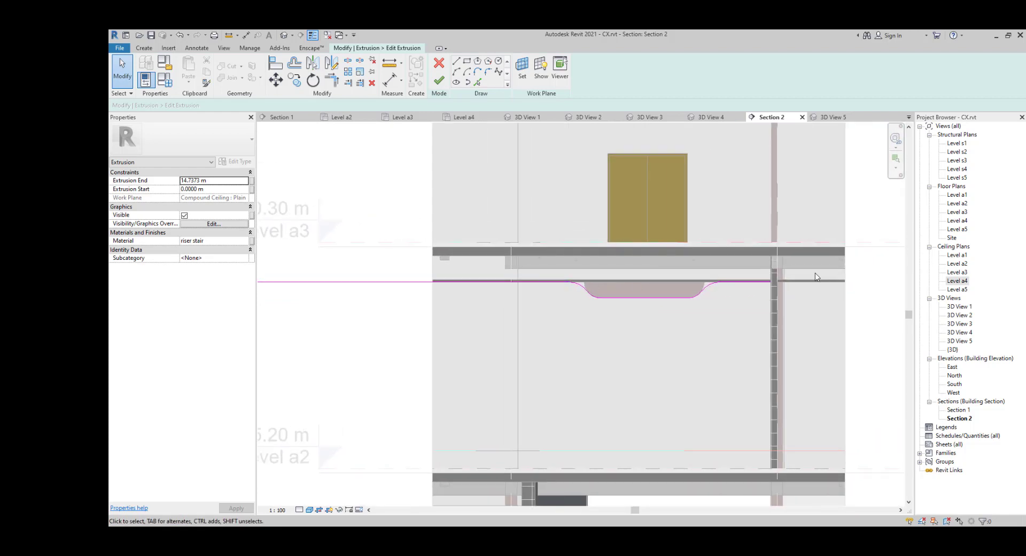
pyautogui.moveTo(682, 290); pyautogui.dragTo(533, 328)
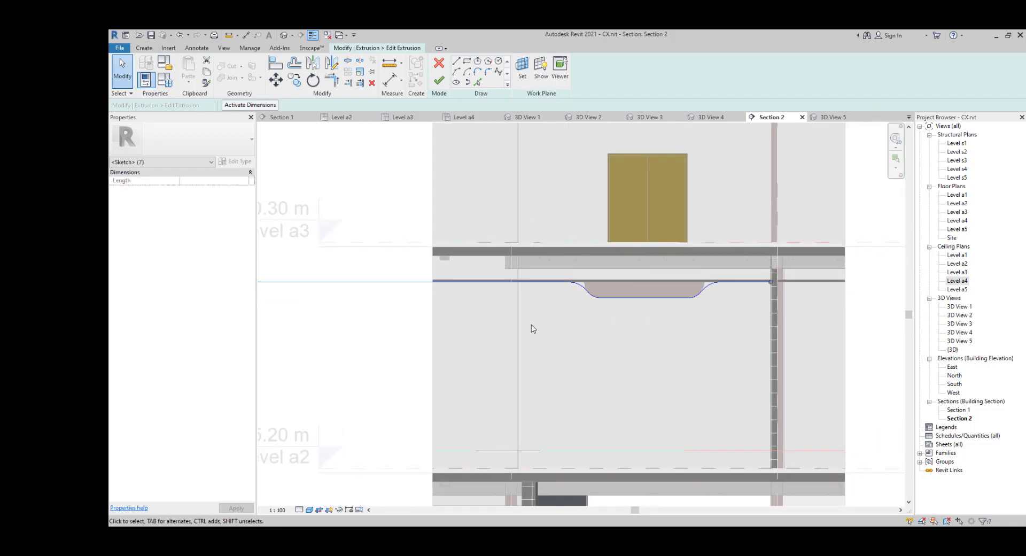
pyautogui.press('Down')
pyautogui.scroll(2, 716, 286)
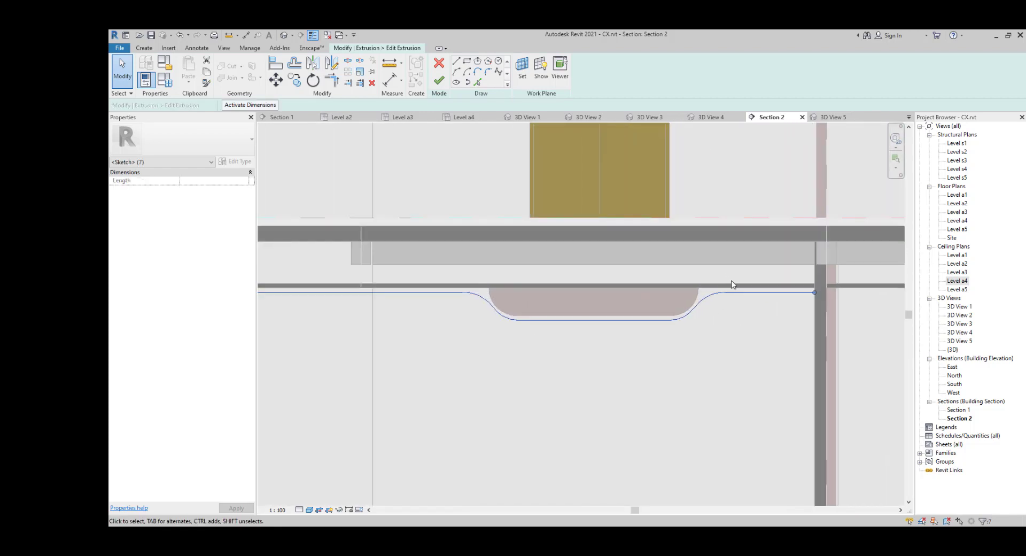
pyautogui.scroll(2, 803, 304)
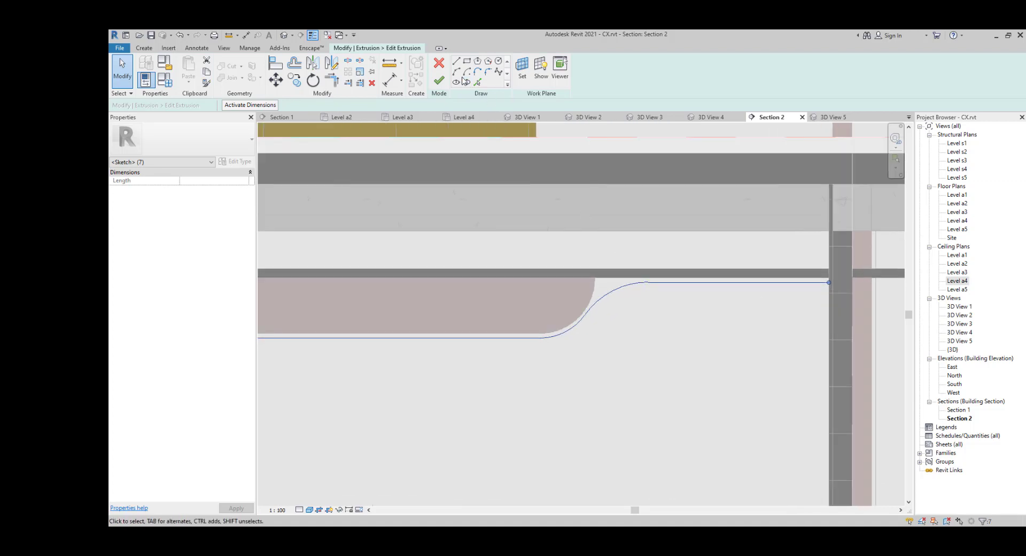
# Step: Draw a vertical 0.19 m profile line along the interior wall face up to the ceiling's underside
pyautogui.press('Escape')
pyautogui.press('l')
pyautogui.press('i')
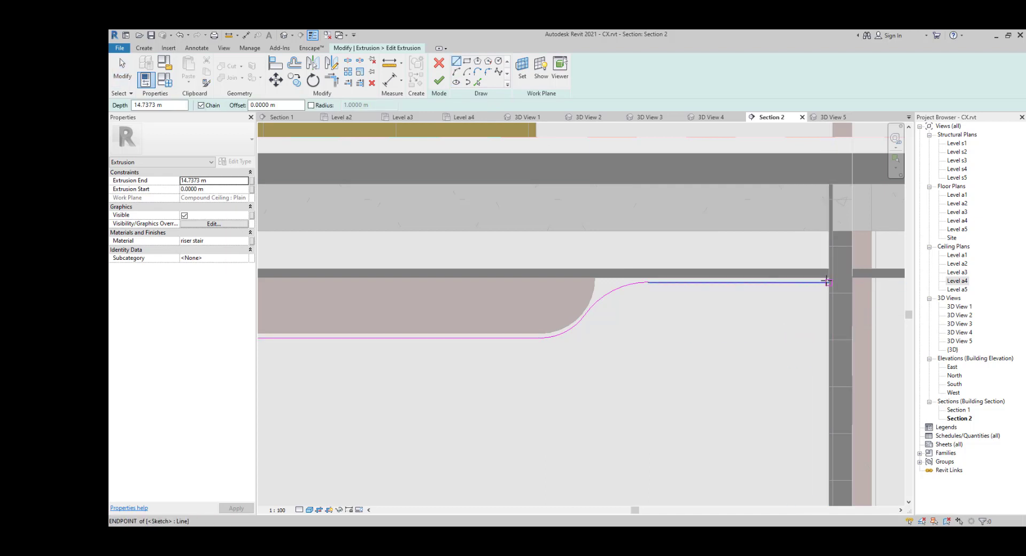
pyautogui.scroll(2, 829, 292)
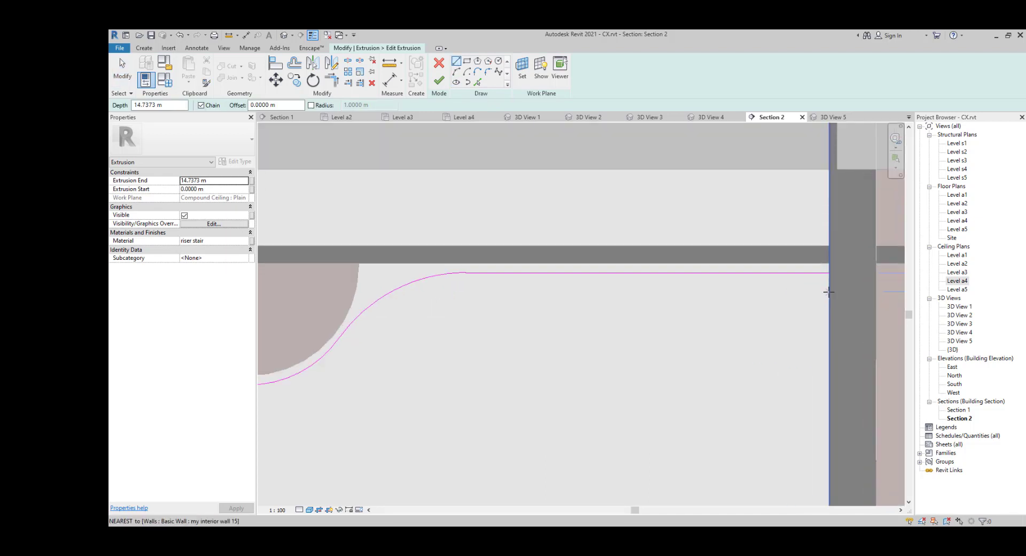
pyautogui.click(829, 323)
pyautogui.click(830, 263)
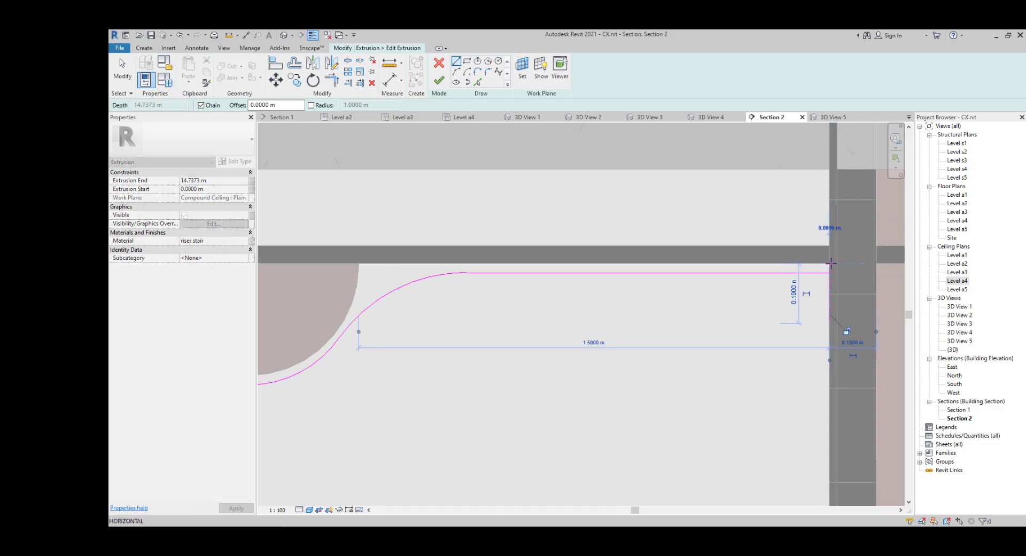
pyautogui.press('Escape')
pyautogui.press('Escape')
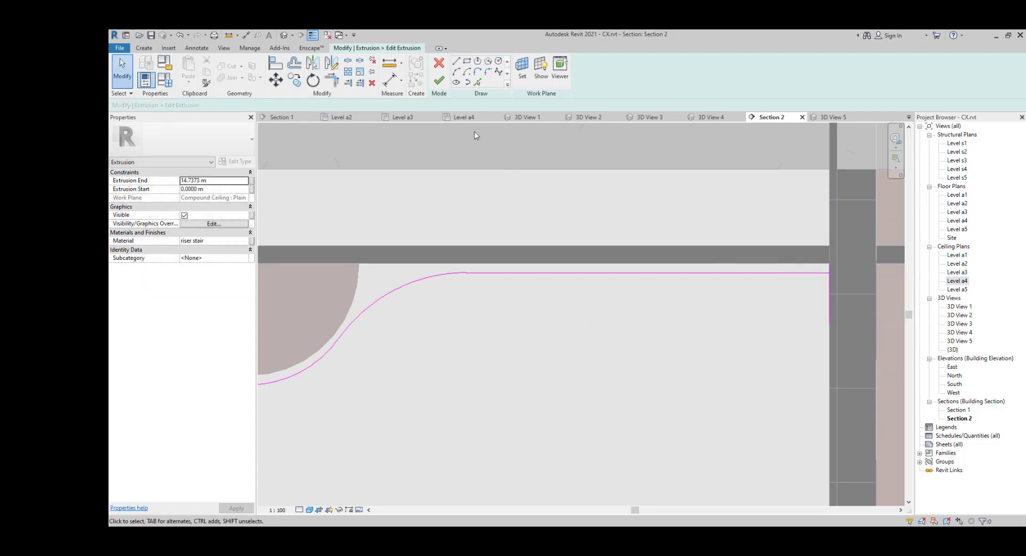
# Step: Add a vertical profile line offset 0.05 m inward from the interior wall face
pyautogui.click(478, 82)
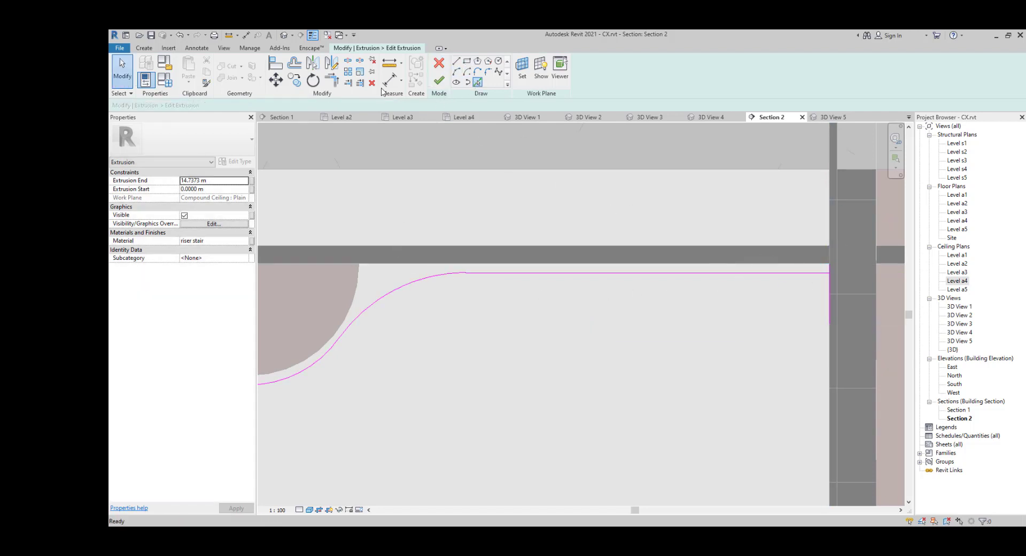
pyautogui.write('.1000')
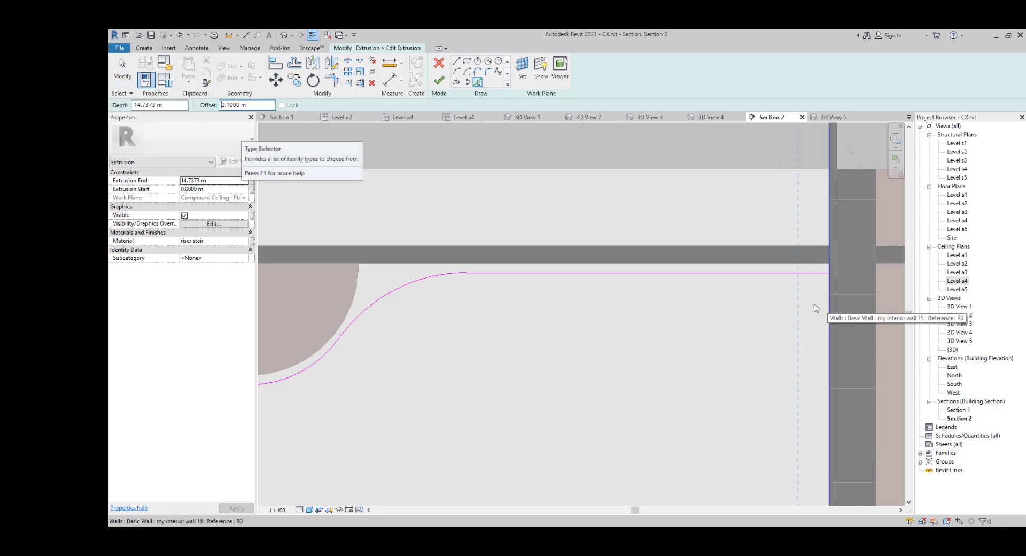
pyautogui.moveTo(251, 105); pyautogui.dragTo(202, 107)
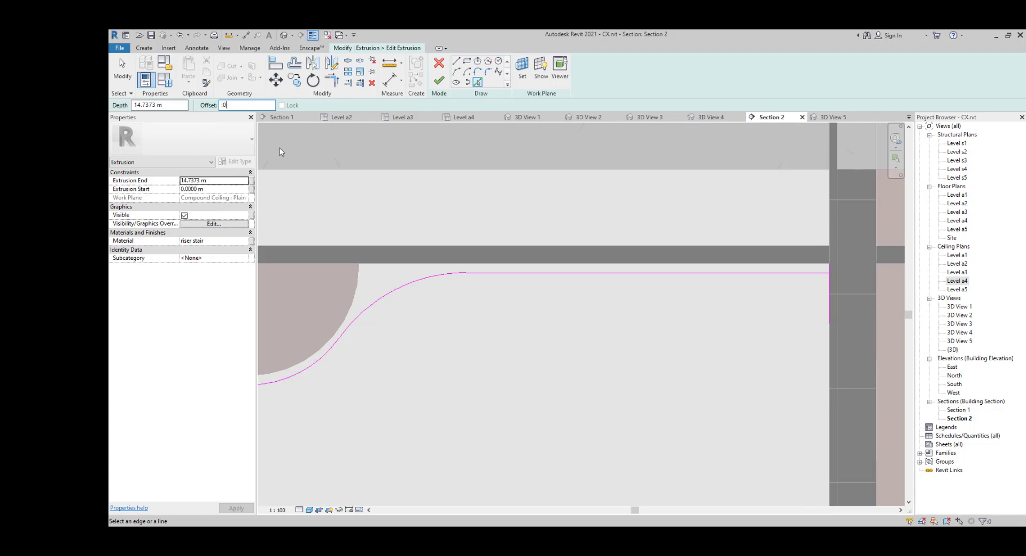
pyautogui.write('500')
pyautogui.click(827, 305)
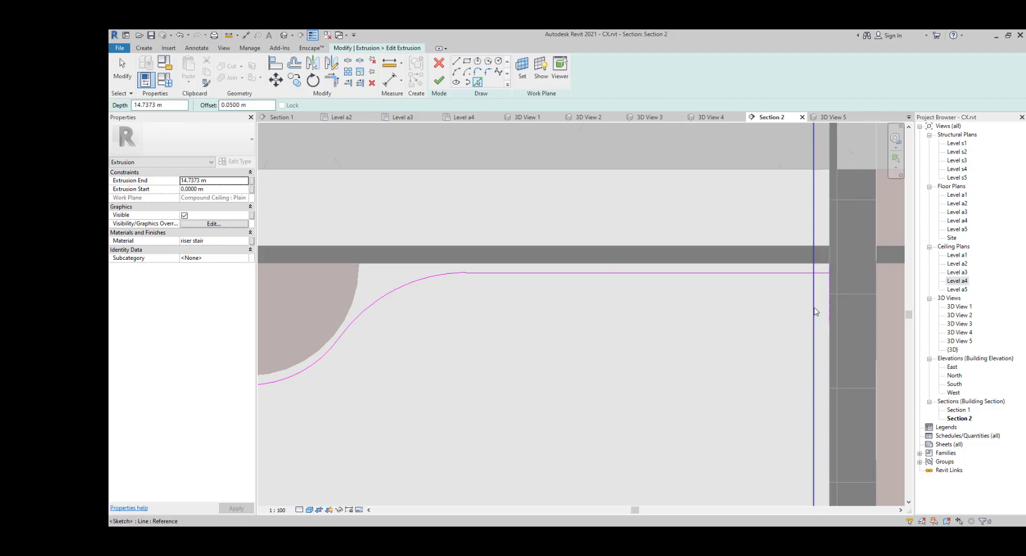
pyautogui.press('Escape')
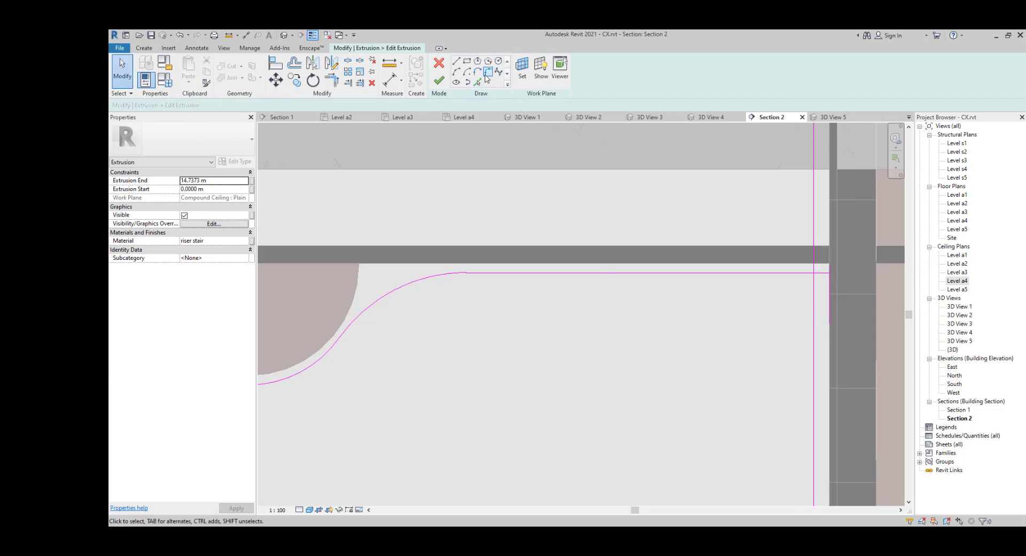
# Step: Fillet the corner between the horizontal profile line and the offset vertical line with a 0.1 m radius
pyautogui.click(487, 73)
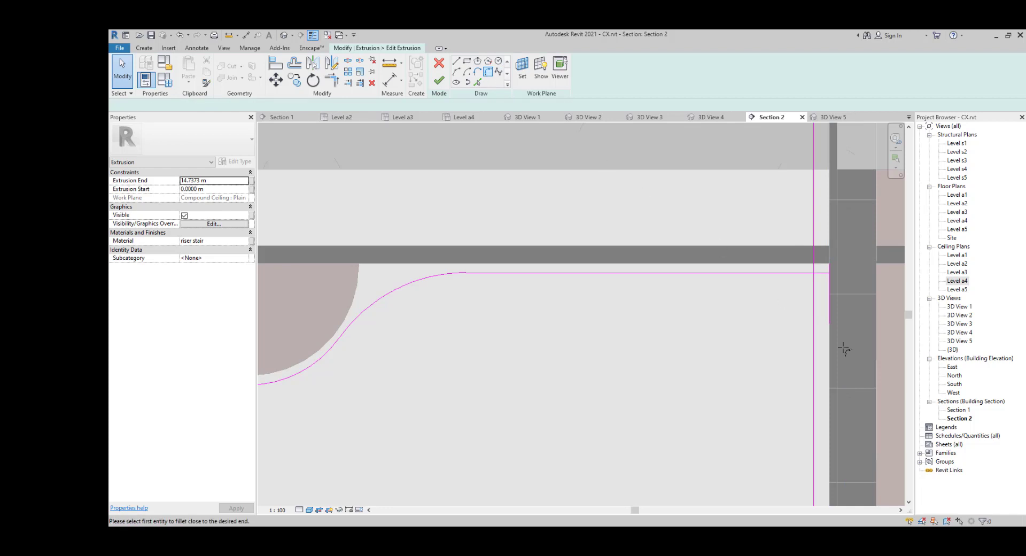
pyautogui.click(814, 296)
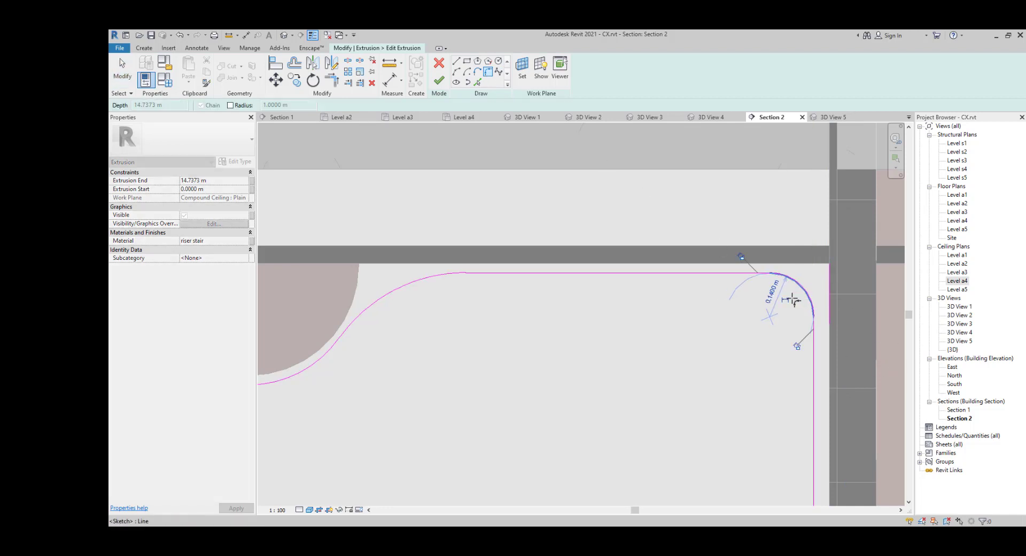
pyautogui.click(786, 298)
pyautogui.press('Escape')
pyautogui.click(779, 292)
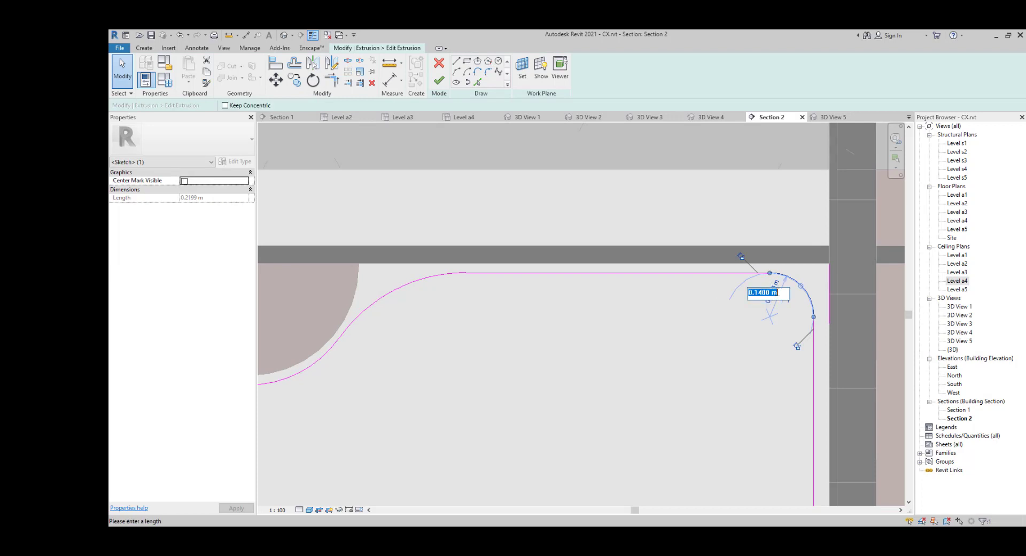
pyautogui.write('.1')
pyautogui.press('Return')
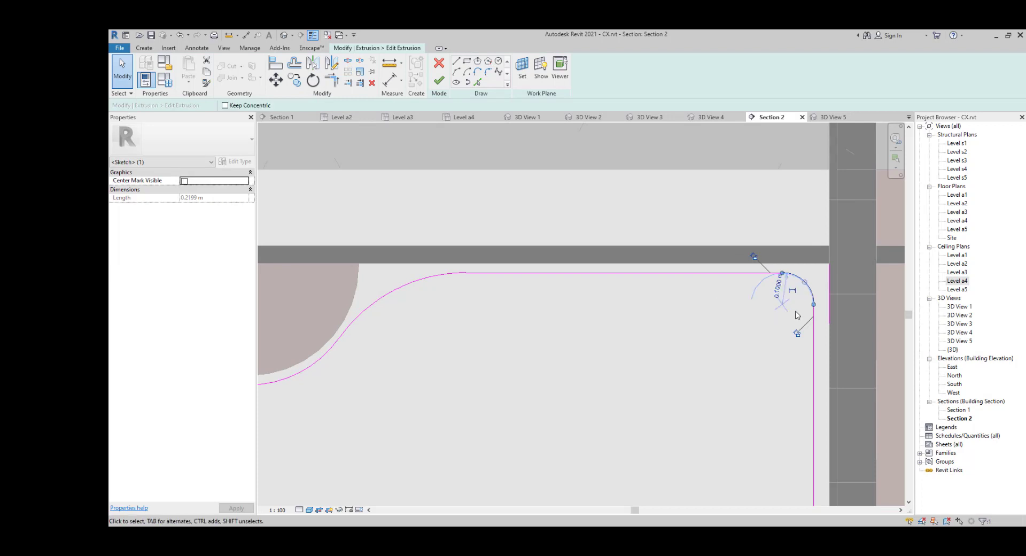
# Step: Draw a short horizontal line from the wall line's lower end to the offset line and trim the offset line to it
pyautogui.click(788, 354)
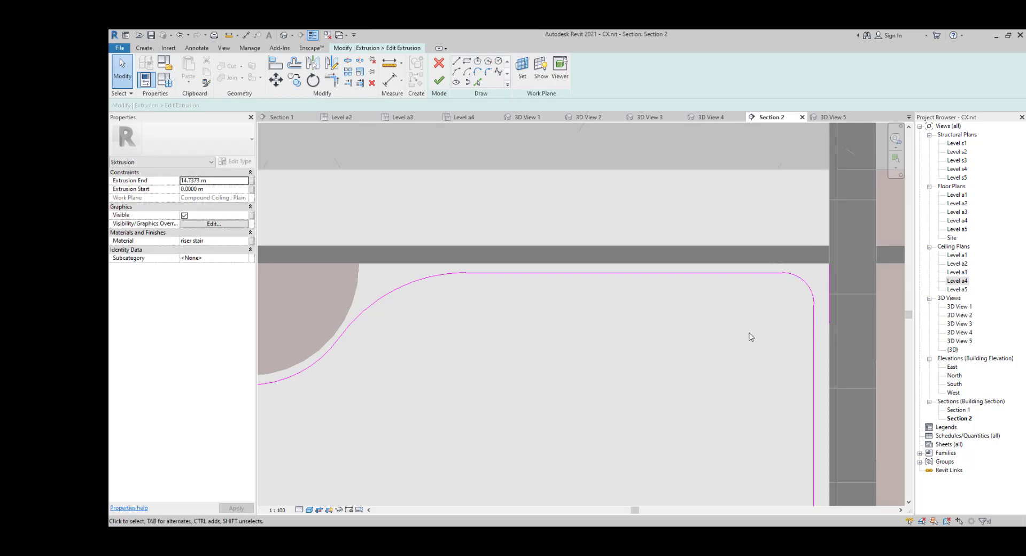
pyautogui.click(456, 62)
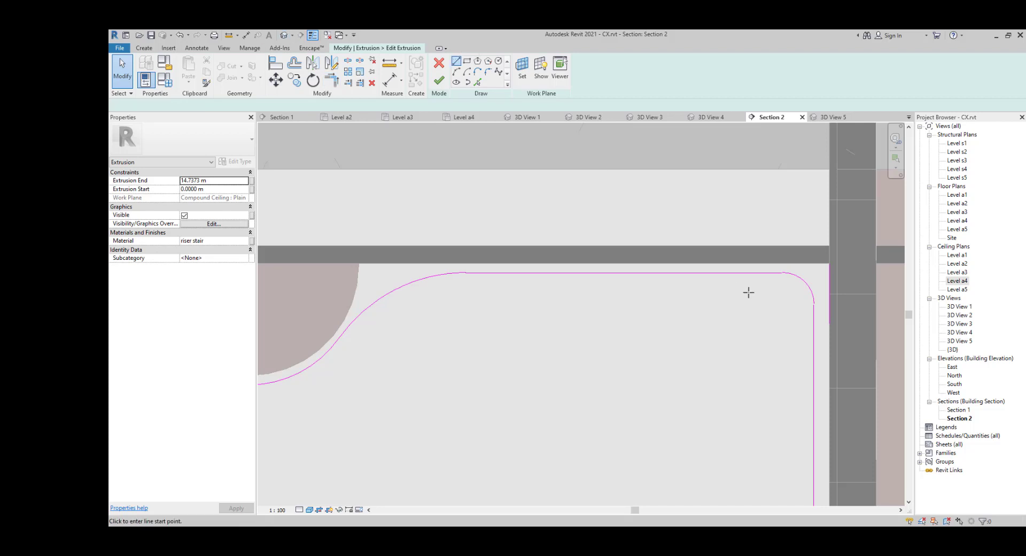
pyautogui.press('Escape')
pyautogui.press('Escape')
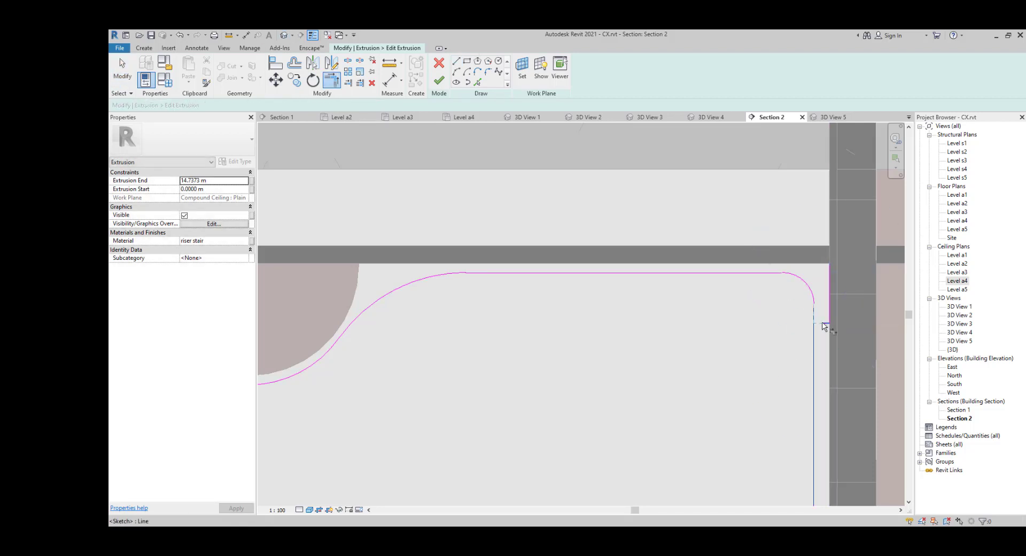
pyautogui.press('Escape')
pyautogui.scroll(4, 819, 307)
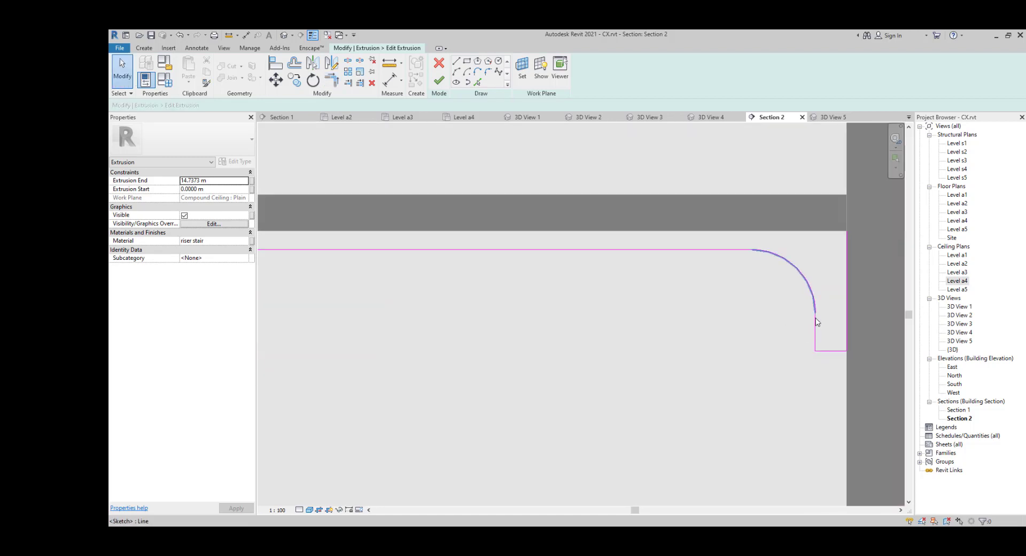
pyautogui.scroll(-5, 750, 349)
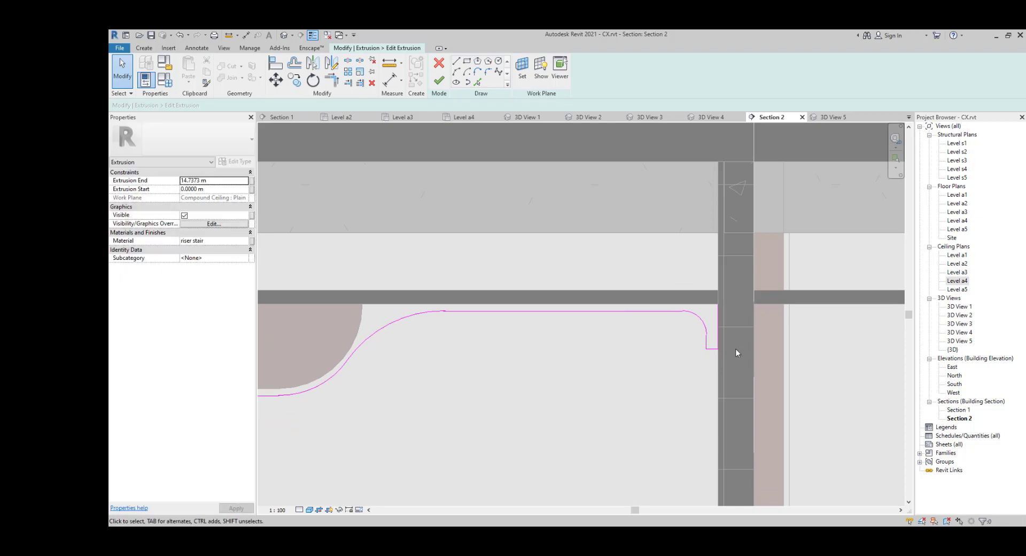
# Step: Mirror a copy of the four wall-end profile segments about a vertical axis through the middle of the dropped ceiling section
pyautogui.moveTo(724, 355); pyautogui.dragTo(683, 275)
pyautogui.scroll(-3, 682, 274)
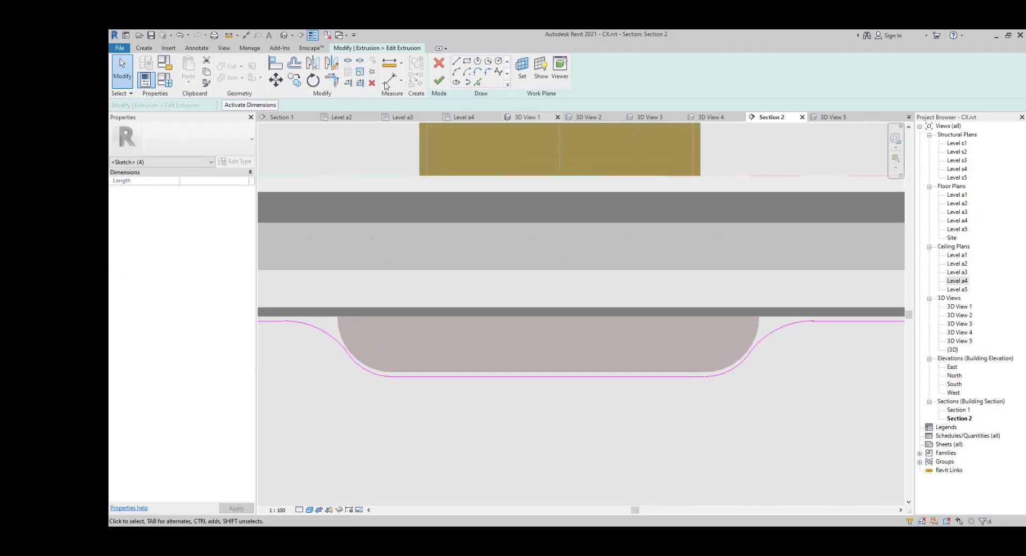
pyautogui.click(332, 65)
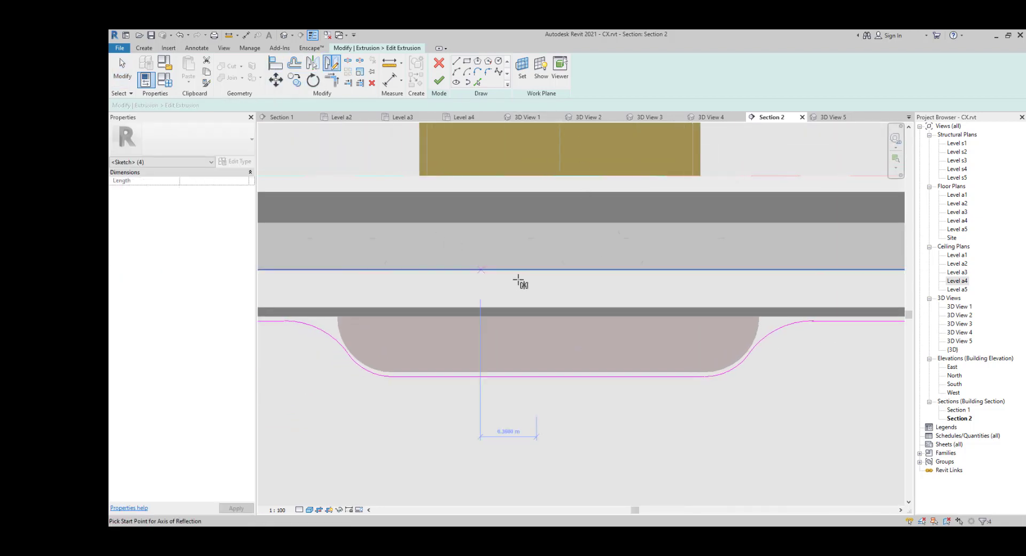
pyautogui.click(550, 318)
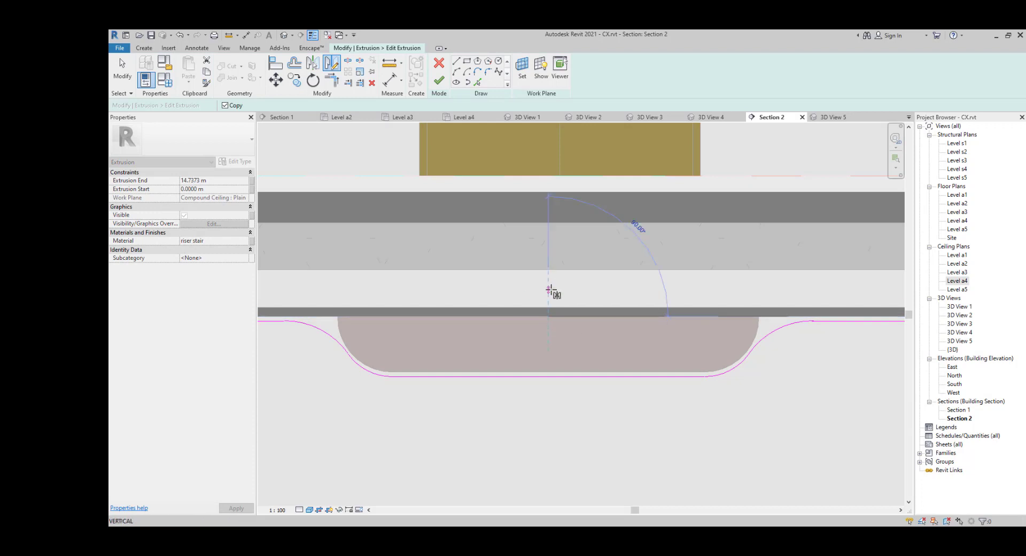
pyautogui.click(552, 290)
# Step: Trim the overlong horizontal profile line to the mirrored corner arc at the opposite end of the ceiling
pyautogui.scroll(-3, 744, 348)
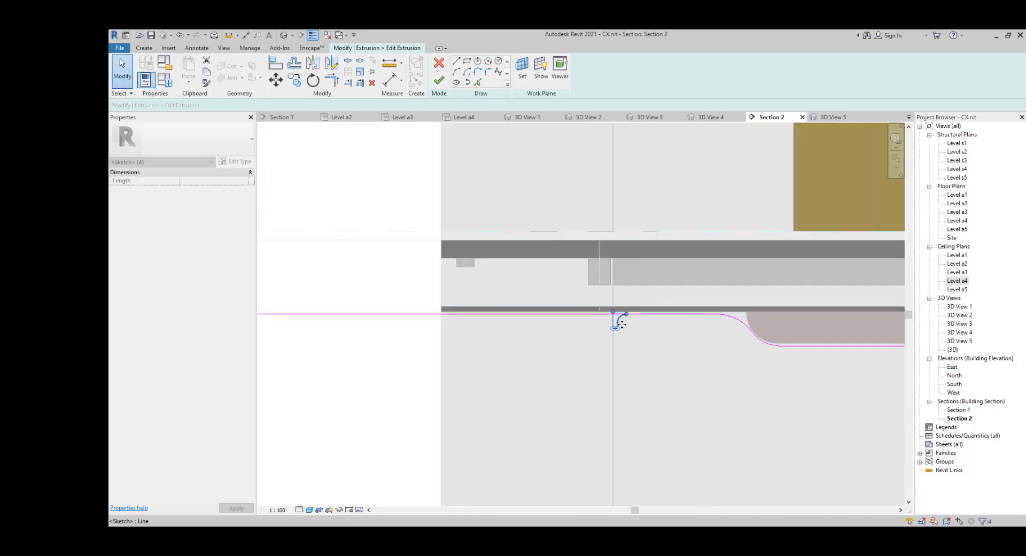
pyautogui.scroll(4, 614, 319)
pyautogui.scroll(1, 679, 324)
pyautogui.moveTo(681, 324); pyautogui.dragTo(592, 331, button='middle')
pyautogui.scroll(1, 592, 331)
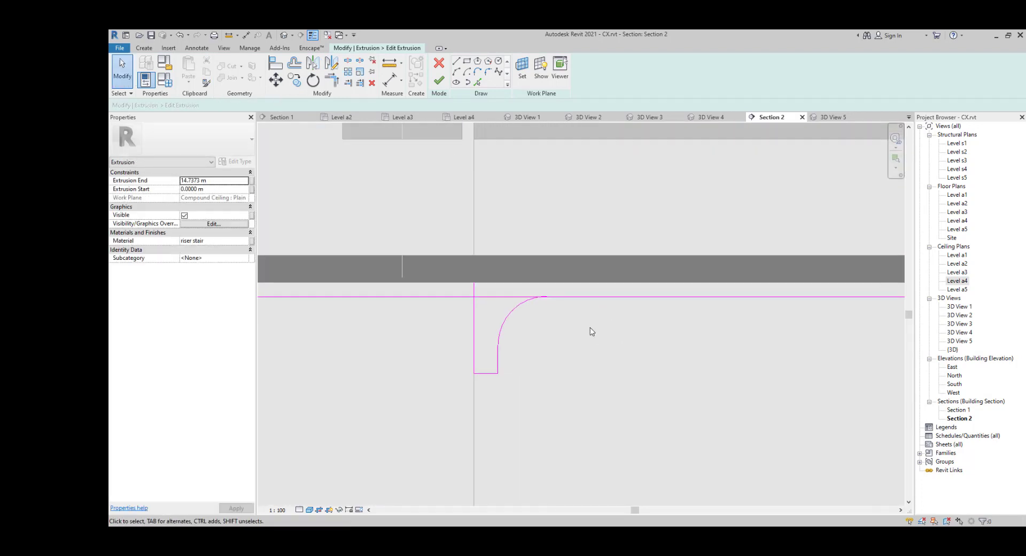
pyautogui.press('t')
pyautogui.press('r')
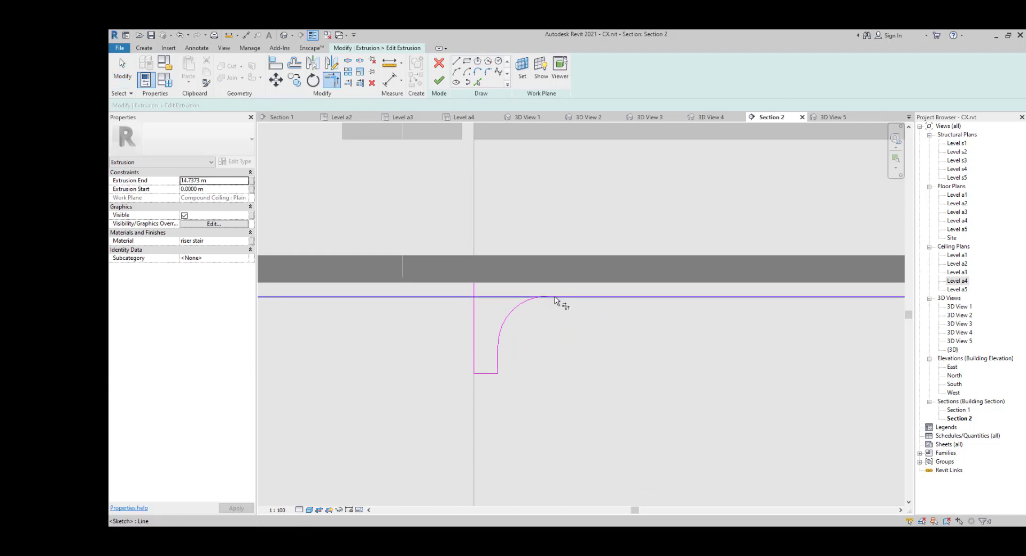
pyautogui.click(554, 298)
pyautogui.click(531, 307)
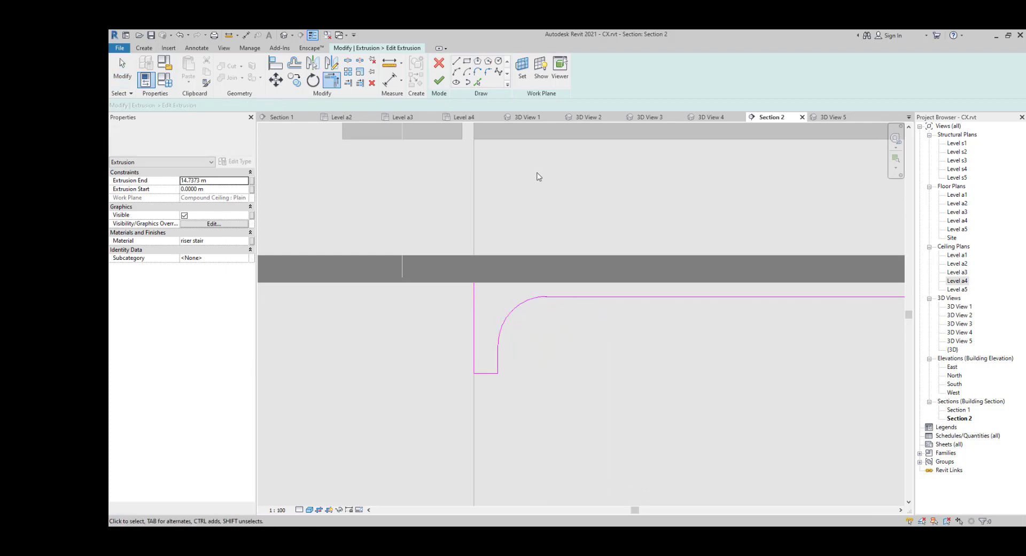
pyautogui.press('Escape')
# Step: Close the profile with a line along the ceiling's underside, trimmed to the outer vertical lines at both ends
pyautogui.click(456, 61)
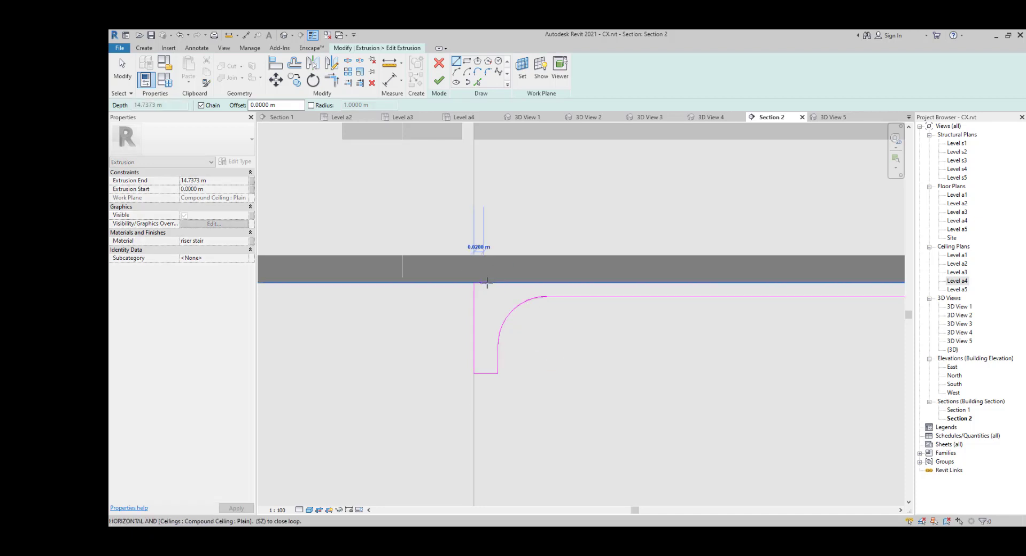
pyautogui.press('Escape')
pyautogui.press('t')
pyautogui.press('r')
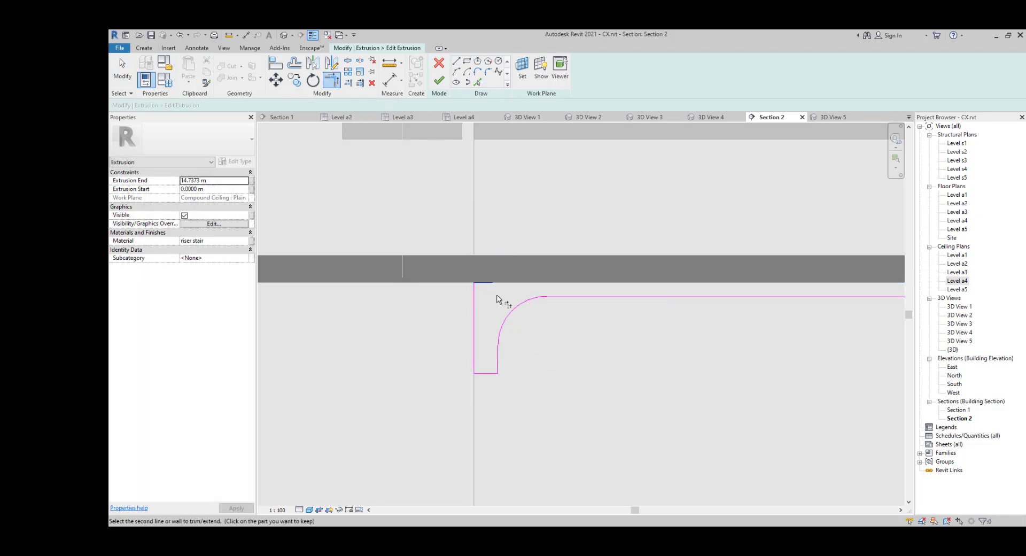
pyautogui.scroll(-5, 562, 326)
pyautogui.moveTo(757, 379); pyautogui.dragTo(427, 342, button='middle')
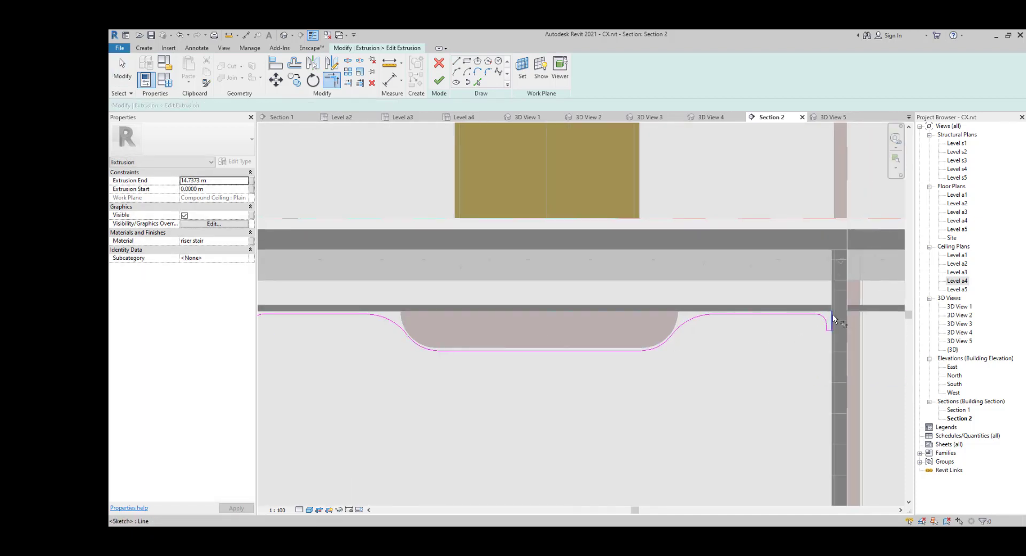
pyautogui.moveTo(579, 355); pyautogui.dragTo(717, 370, button='middle')
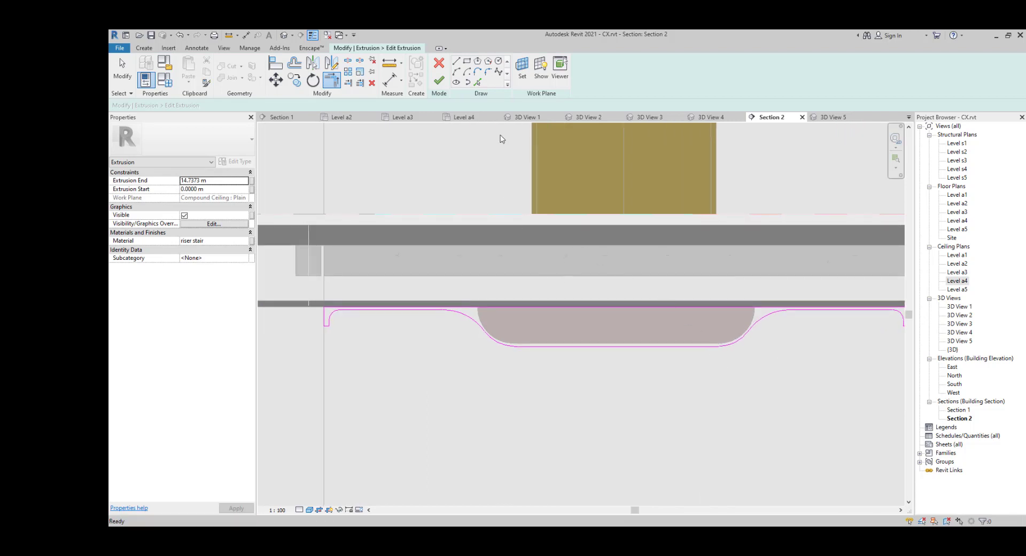
# Step: Finish the extrusion sketch and complete the in-place ceiling model
pyautogui.press('Escape')
pyautogui.click(439, 80)
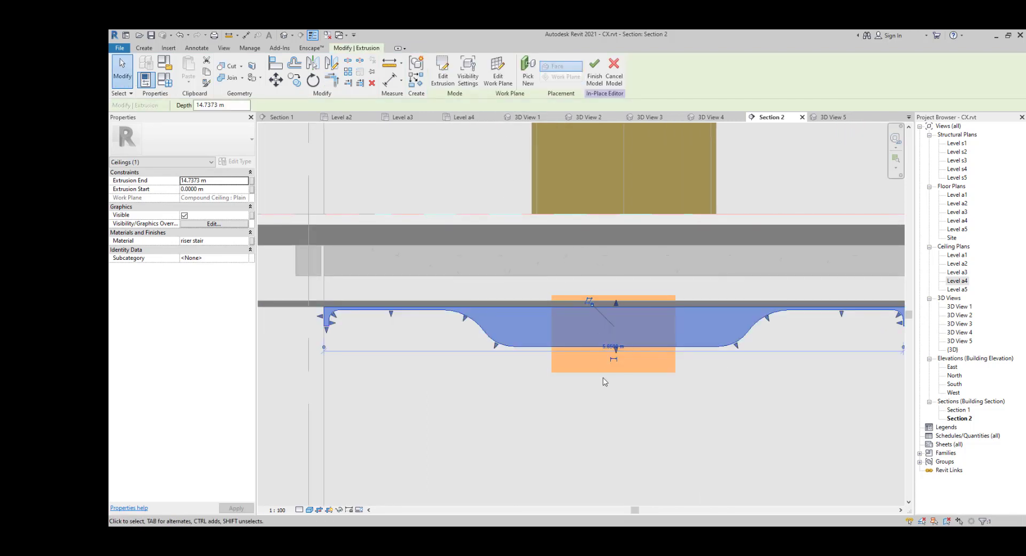
pyautogui.click(524, 400)
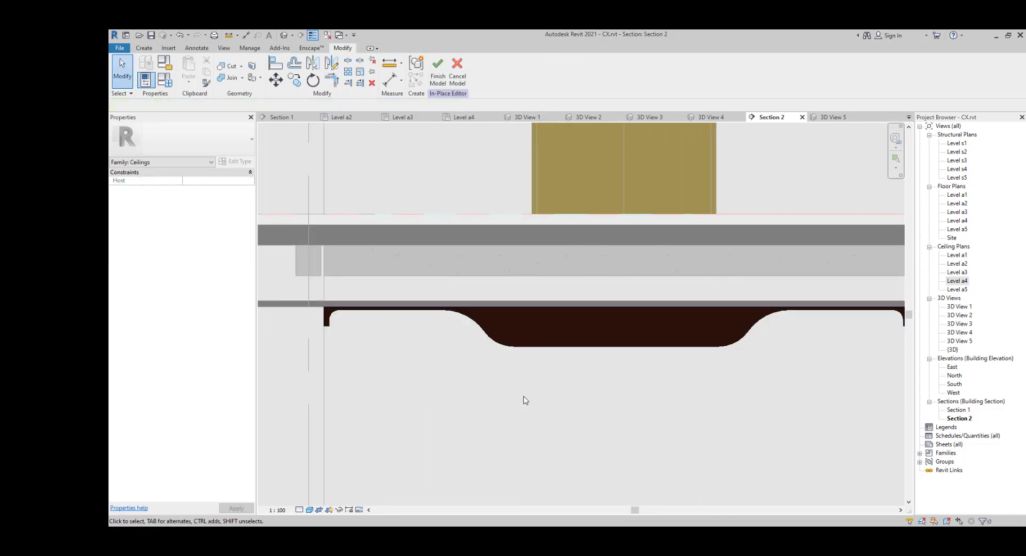
pyautogui.click(438, 73)
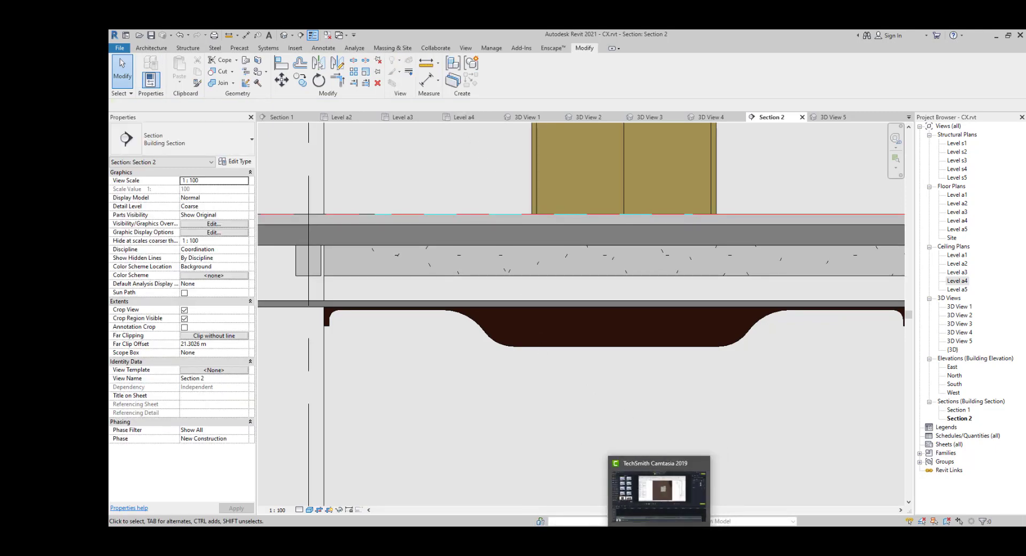
pyautogui.click(665, 499)
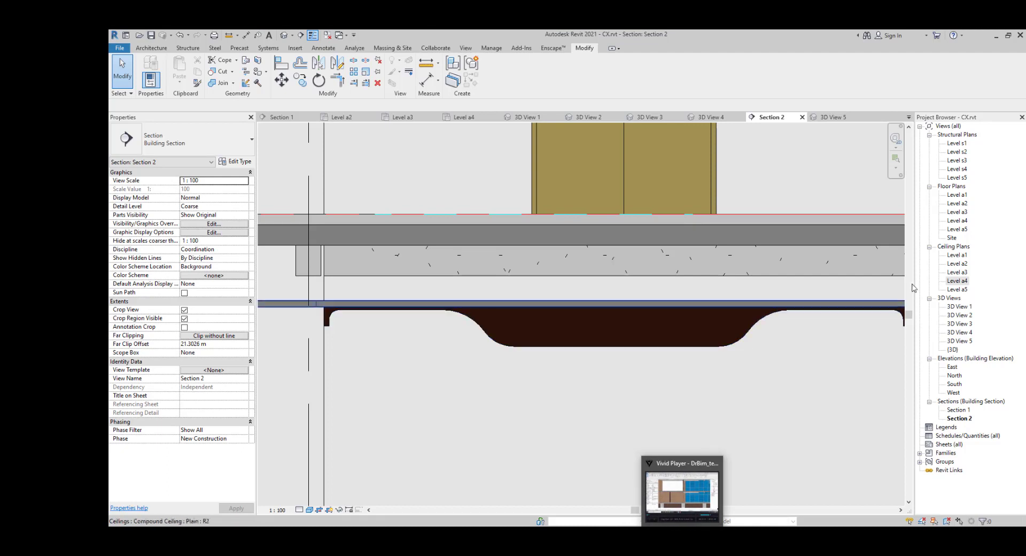
pyautogui.click(676, 484)
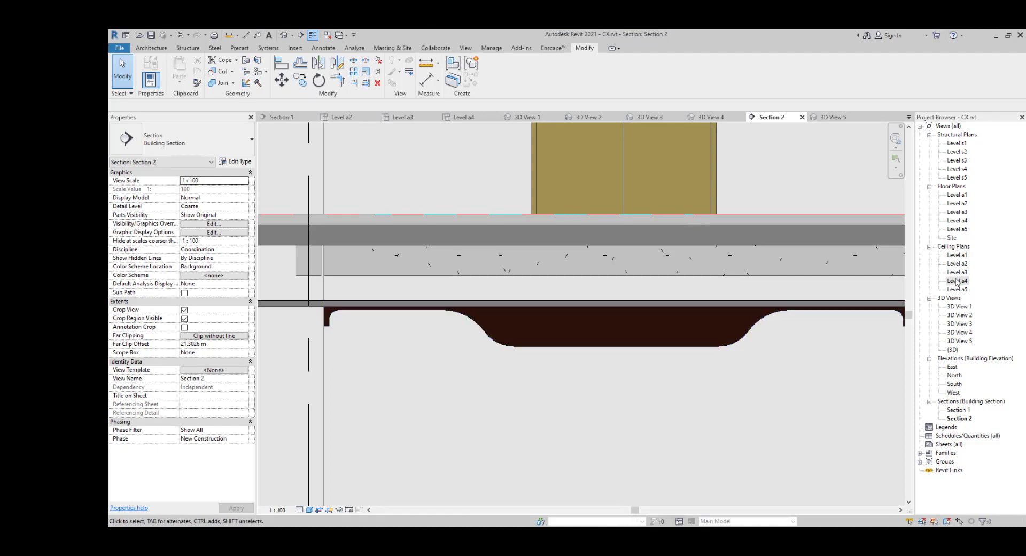
# Step: Open 3D View 5, edit the wood ceiling in place and select its main extrusion
pyautogui.doubleClick(959, 341)
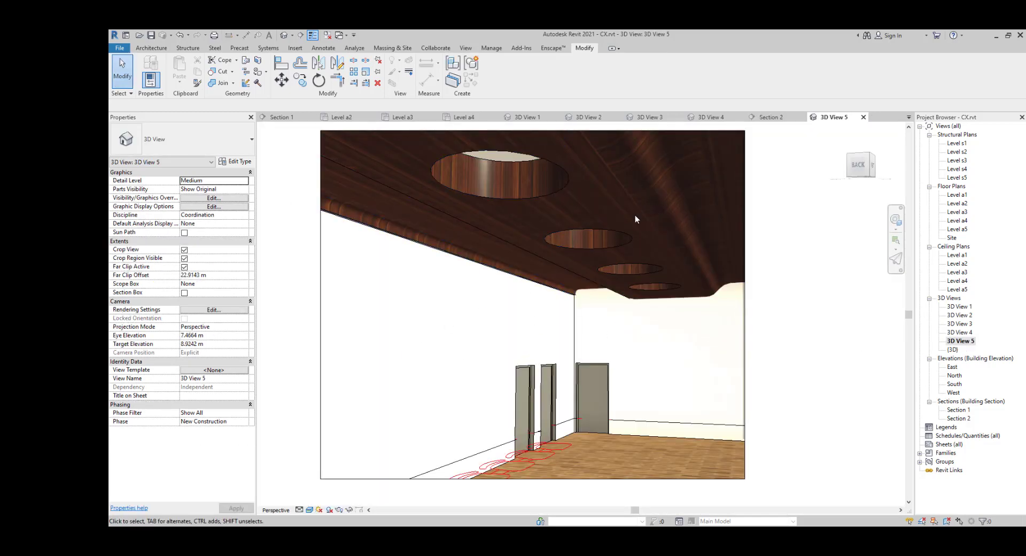
pyautogui.click(612, 231)
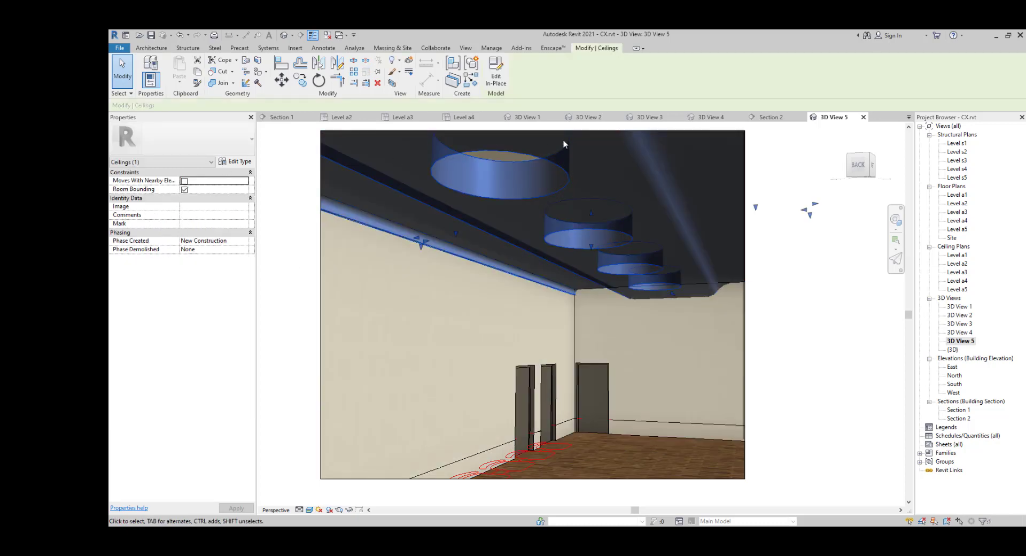
pyautogui.click(496, 72)
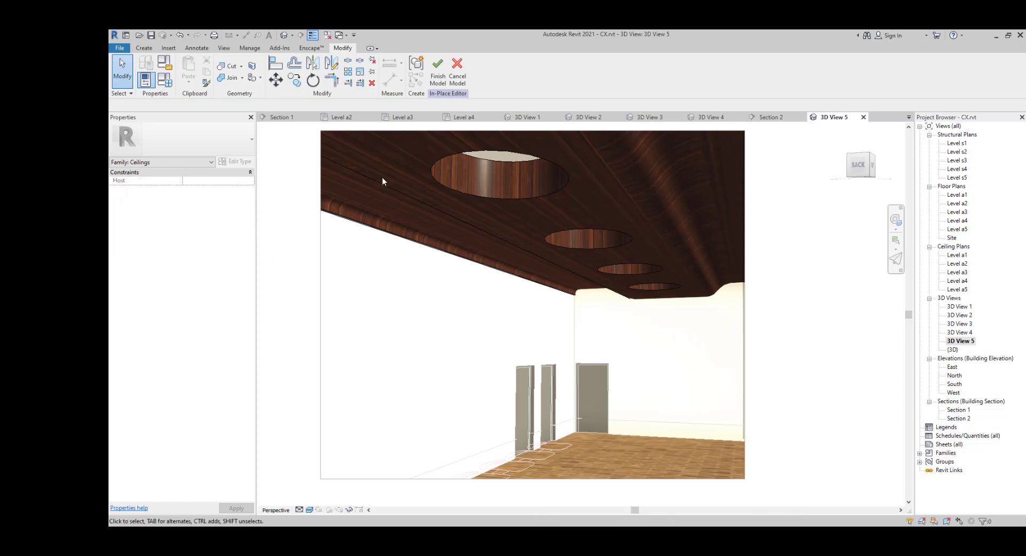
pyautogui.click(715, 295)
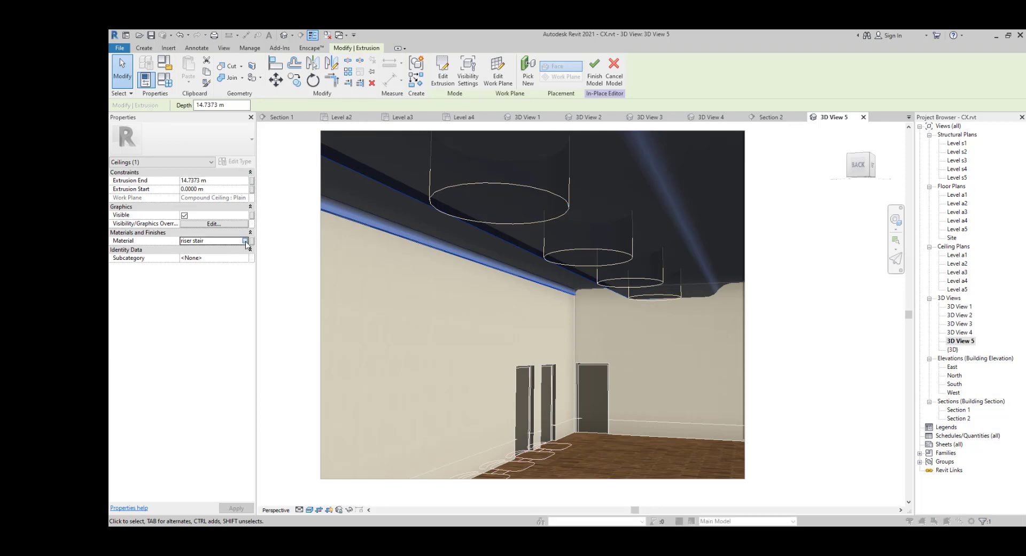
# Step: Create a new material named "ceiling" from the extrusion's material setting
pyautogui.click(250, 241)
pyautogui.click(358, 321)
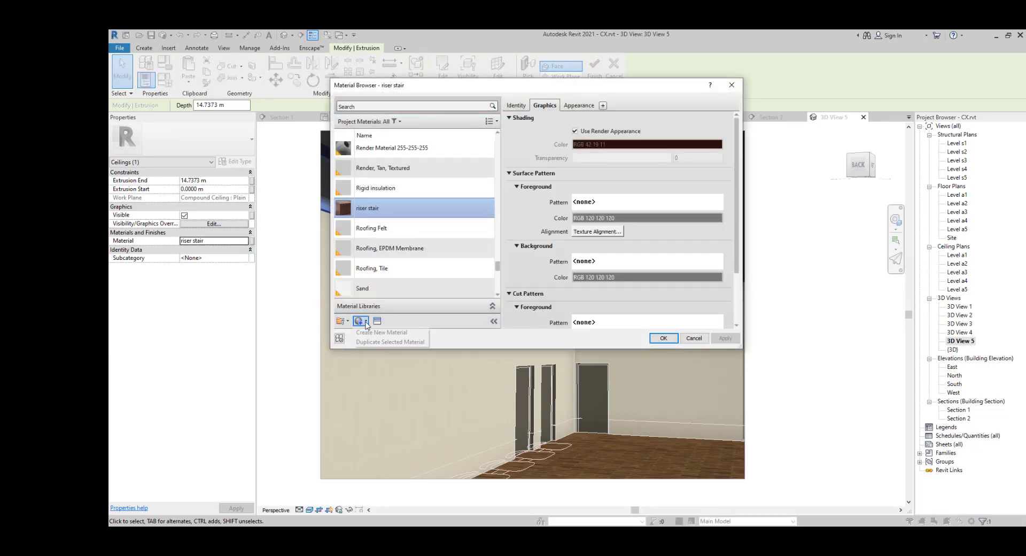
pyautogui.click(377, 332)
pyautogui.rightClick(381, 210)
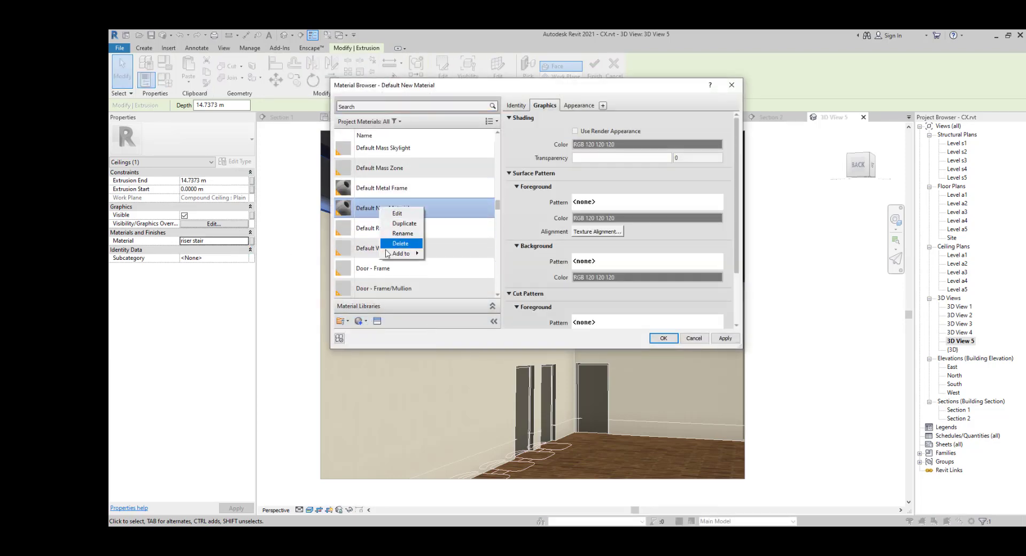
pyautogui.click(409, 234)
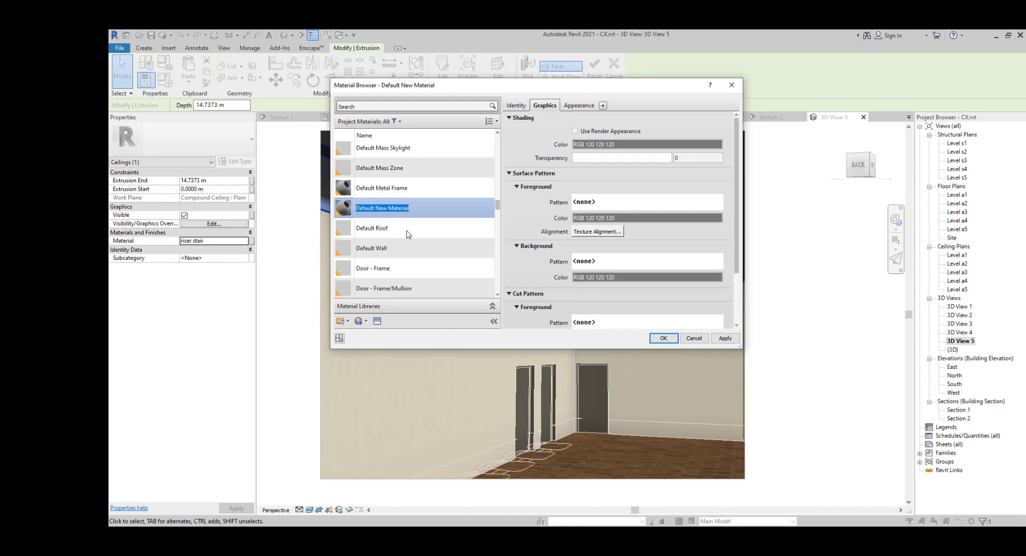
pyautogui.write('ceilin')
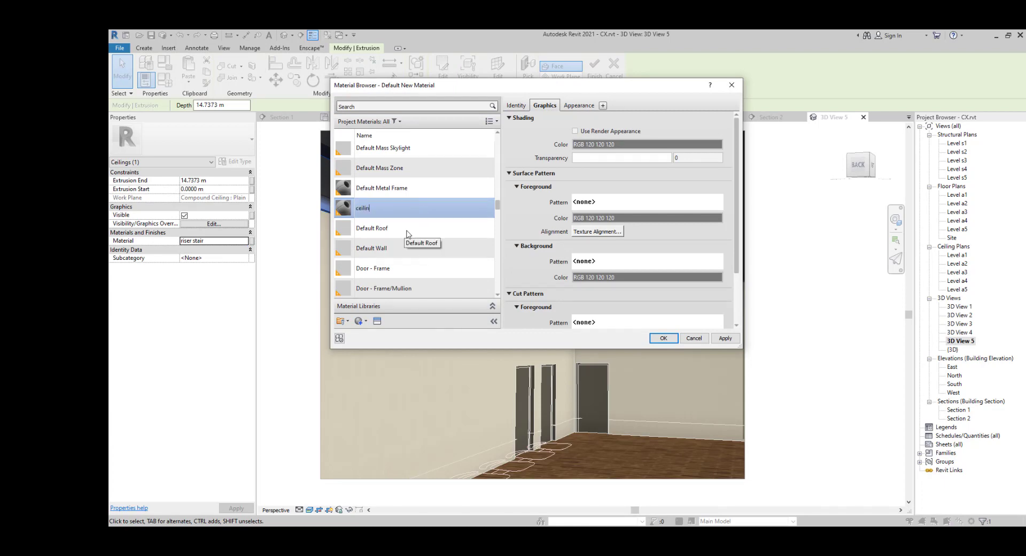
pyautogui.write('g')
pyautogui.press('Return')
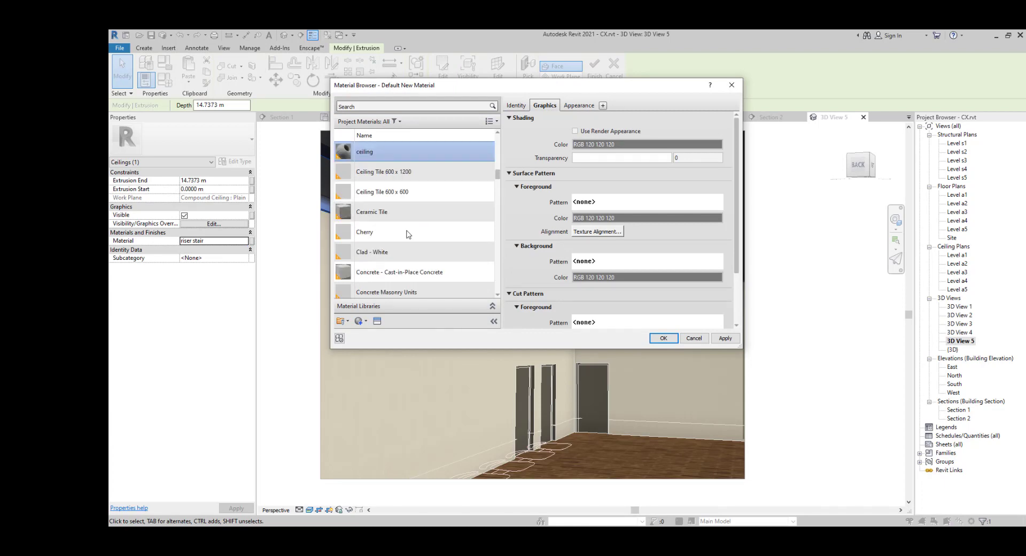
# Step: Open the asset library for the ceiling material's appearance and browse its Ceiling category
pyautogui.click(578, 105)
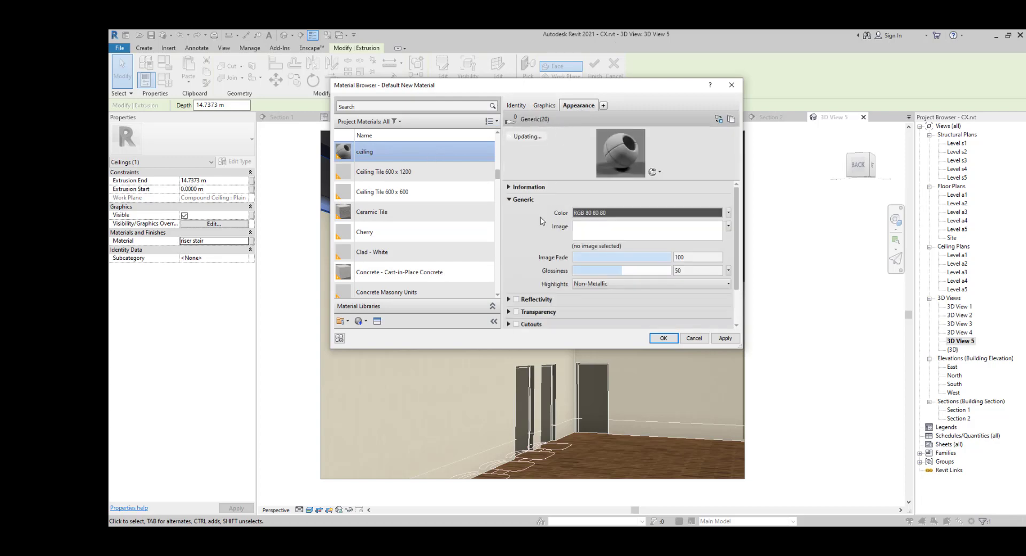
pyautogui.click(377, 321)
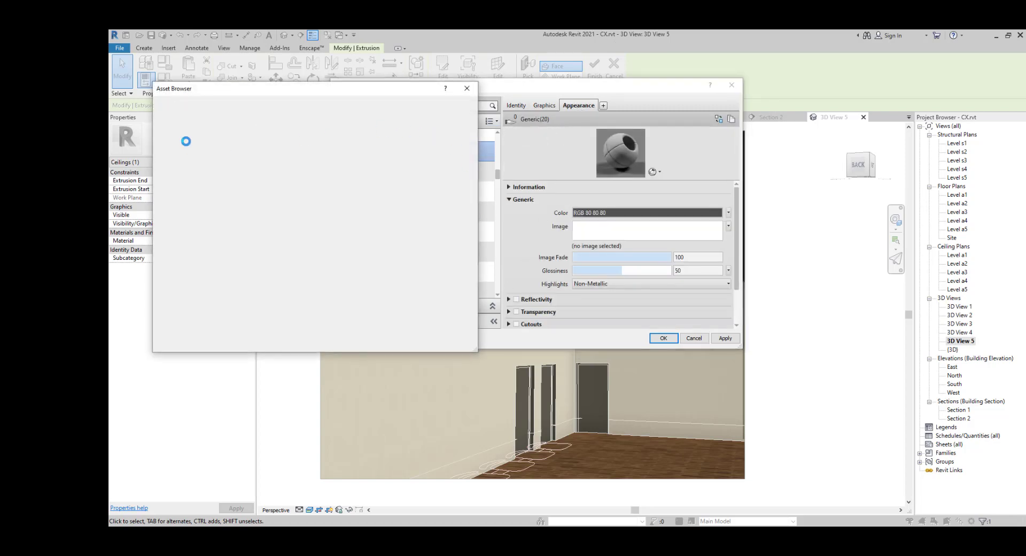
pyautogui.click(157, 157)
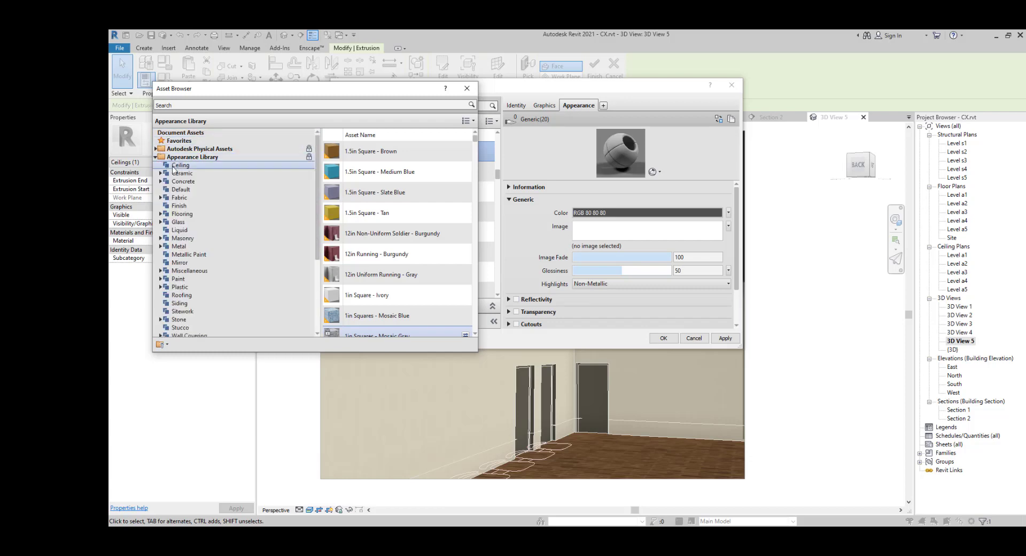
pyautogui.click(173, 168)
pyautogui.scroll(-3, 394, 222)
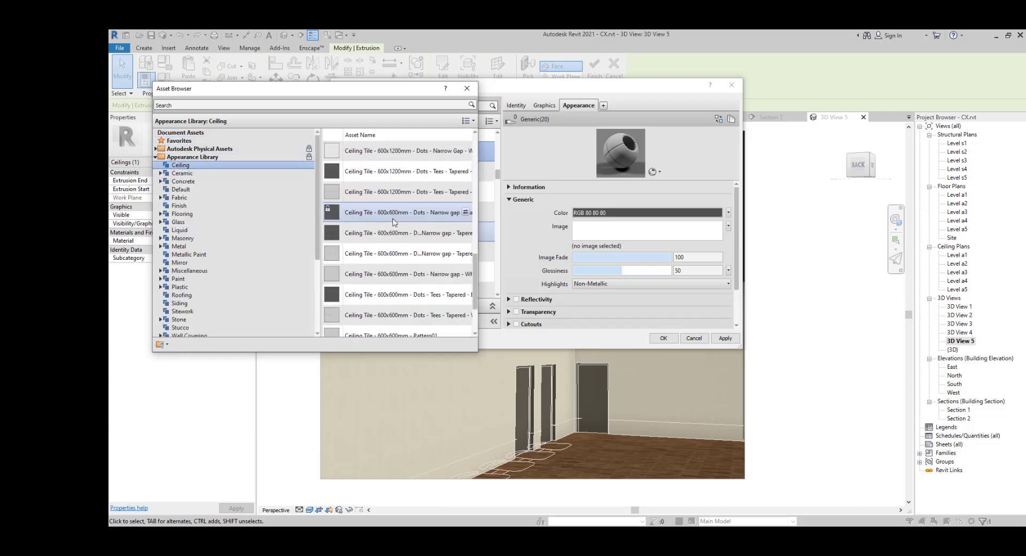
pyautogui.scroll(-2, 395, 223)
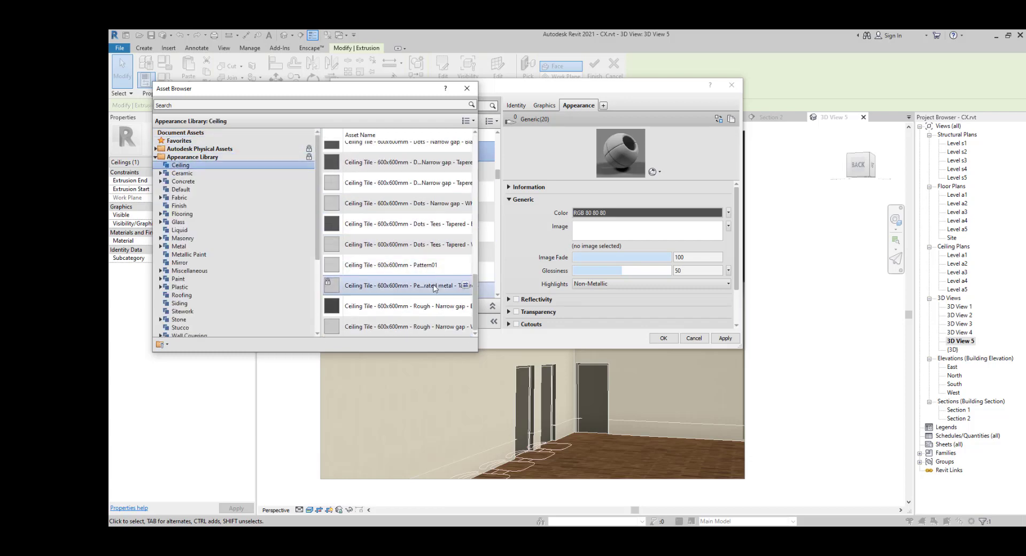
pyautogui.scroll(6, 434, 288)
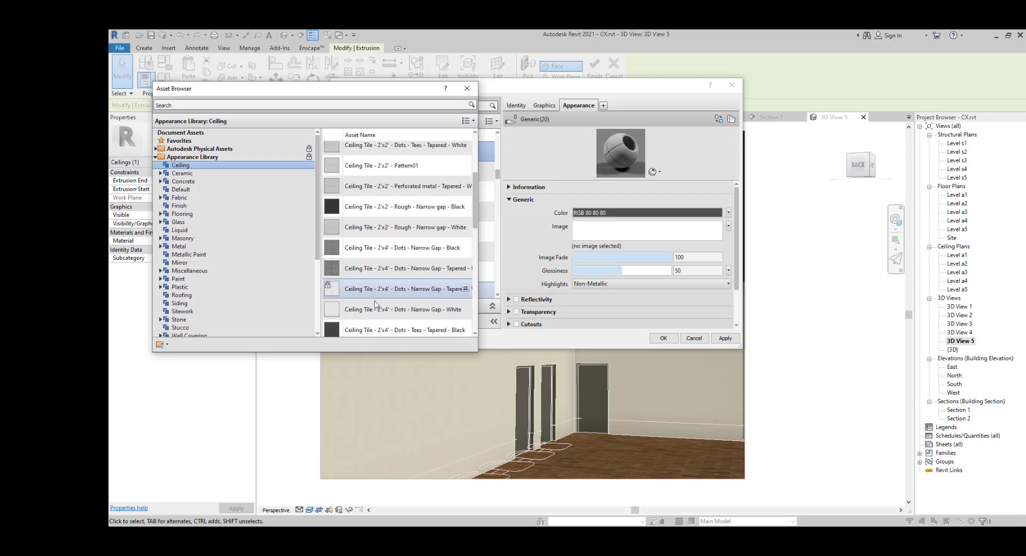
pyautogui.scroll(3, 375, 305)
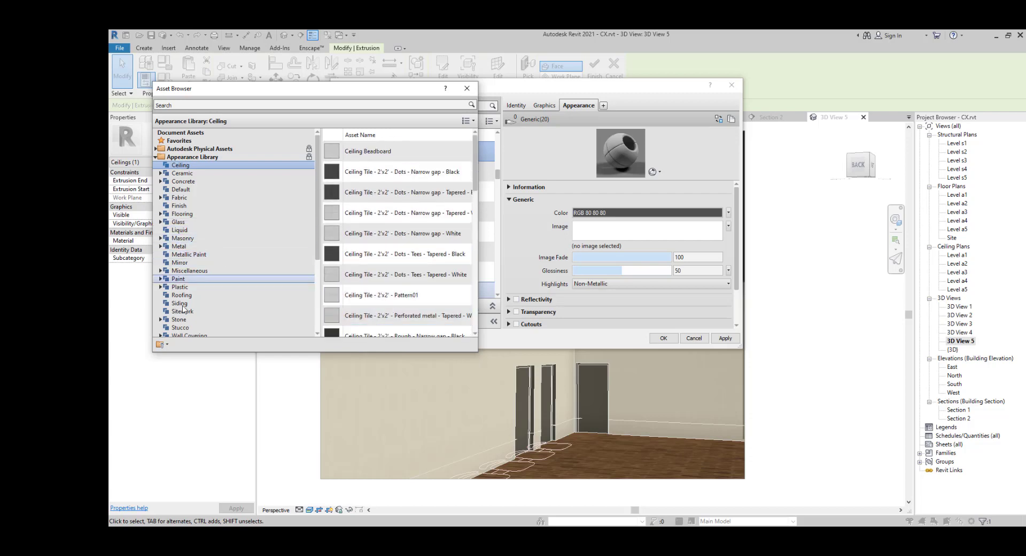
# Step: Browse the Wood category of the Appearance Library and try Mahogany as the ceiling material's appearance
pyautogui.scroll(-5, 183, 308)
pyautogui.click(181, 238)
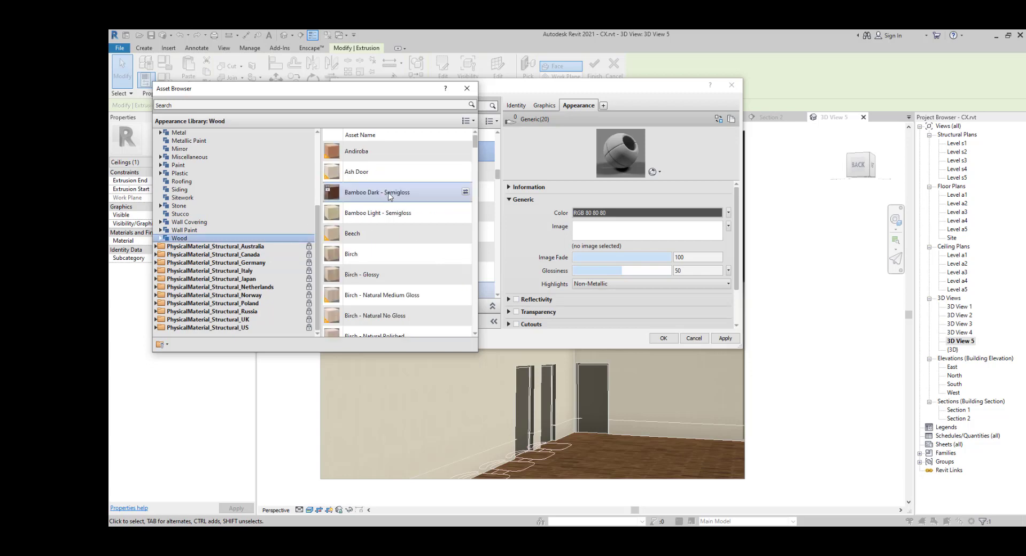
pyautogui.scroll(-4, 391, 224)
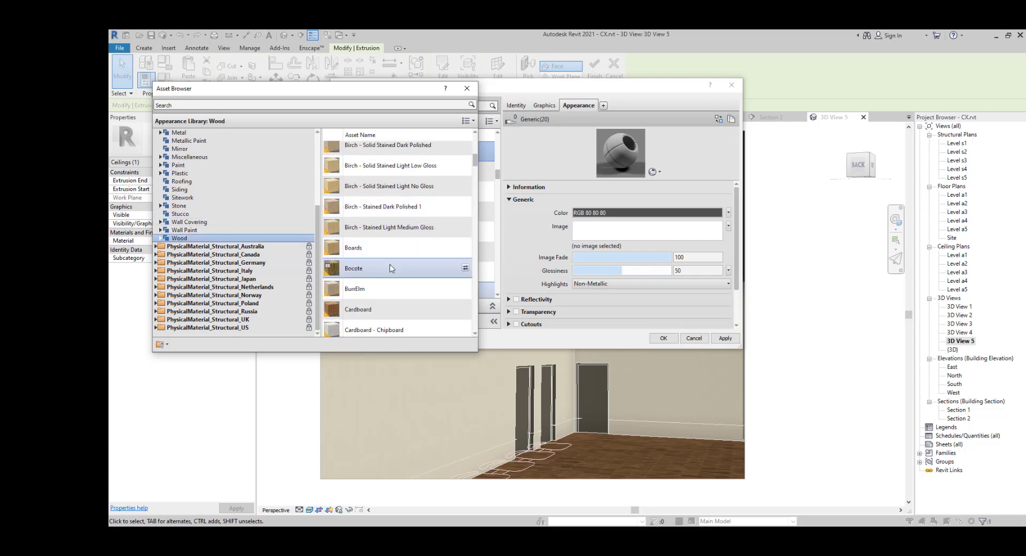
pyautogui.scroll(-3, 409, 289)
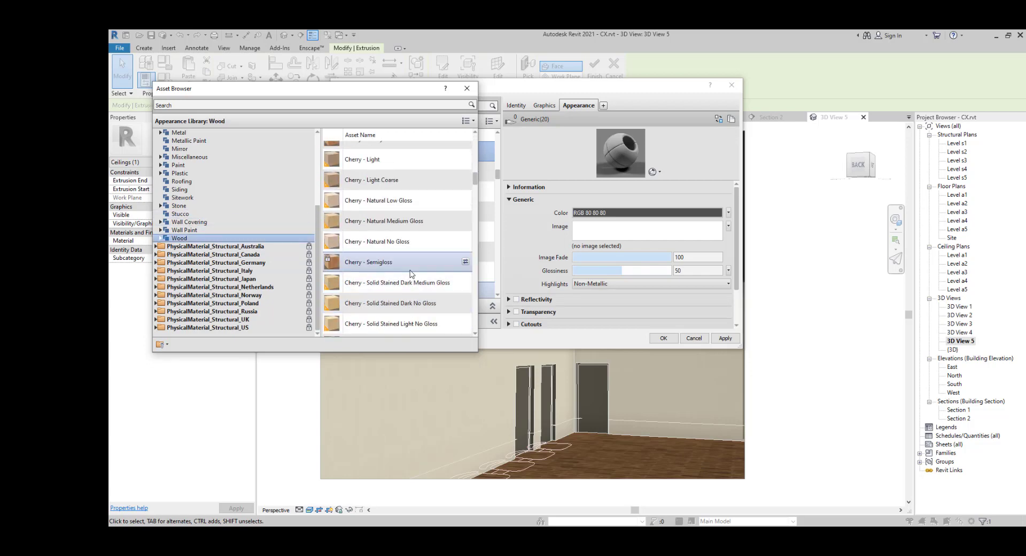
pyautogui.scroll(-3, 411, 274)
pyautogui.click(465, 260)
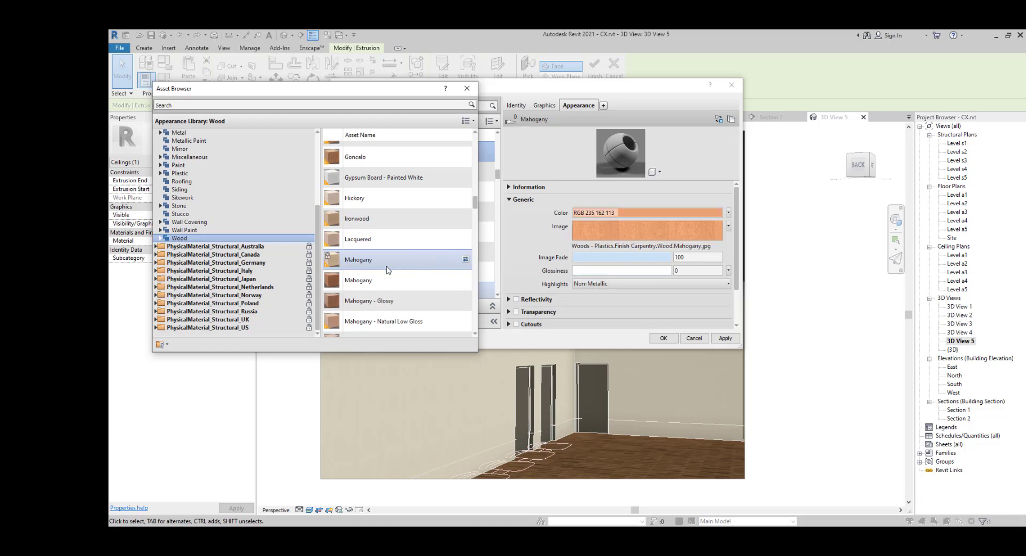
# Step: Try the Maple - Semigloss, Maple, Oak - Semigloss and Oak - Glossy wood assets on the ceiling material
pyautogui.scroll(-3, 387, 273)
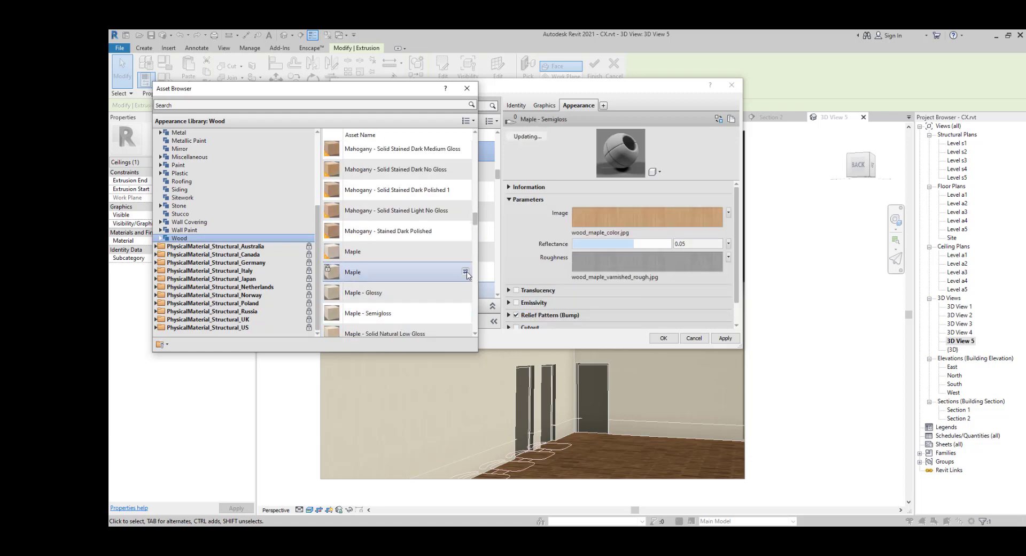
pyautogui.click(466, 251)
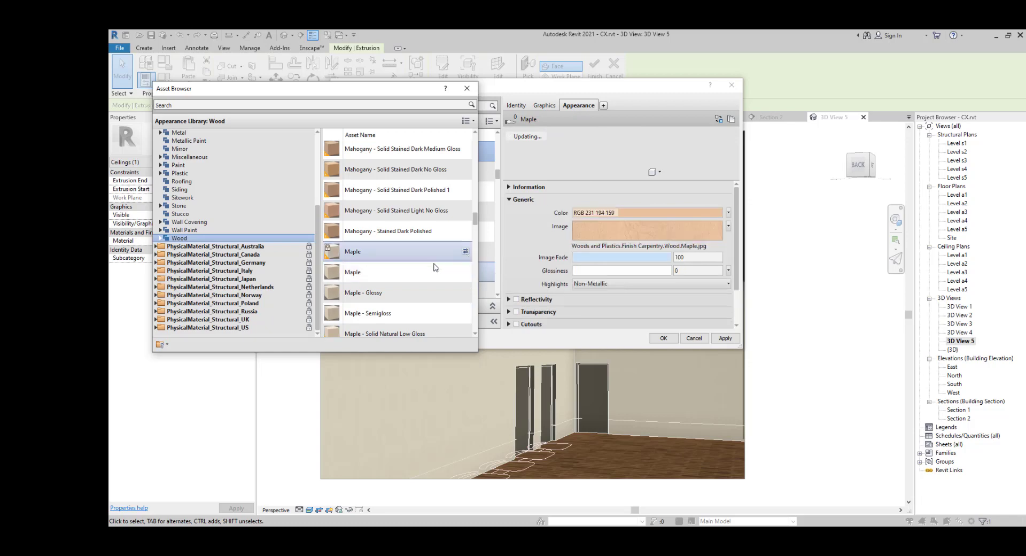
pyautogui.scroll(-3, 459, 256)
pyautogui.click(466, 325)
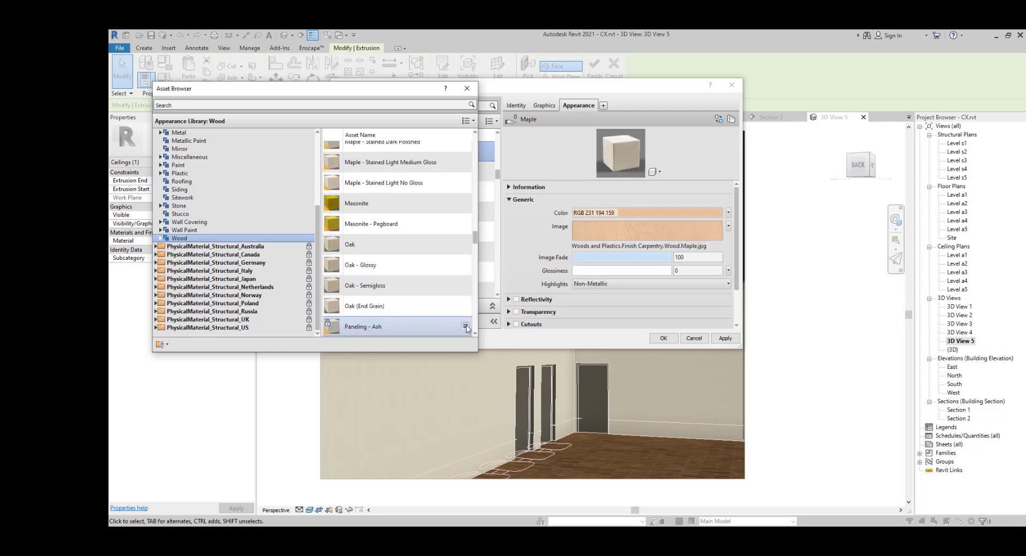
pyautogui.click(465, 303)
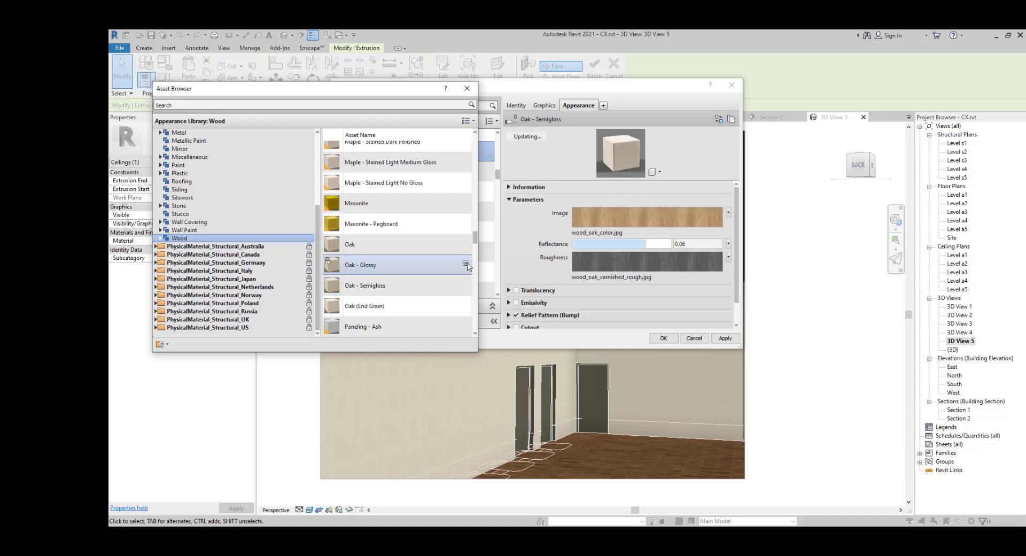
pyautogui.click(465, 264)
# Step: Try the Rosewood - Natural Low Gloss, White Oak and Yellow Pine - Stained Dark Medium Gloss assets on the ceiling material
pyautogui.scroll(-3, 431, 271)
pyautogui.scroll(-5, 432, 272)
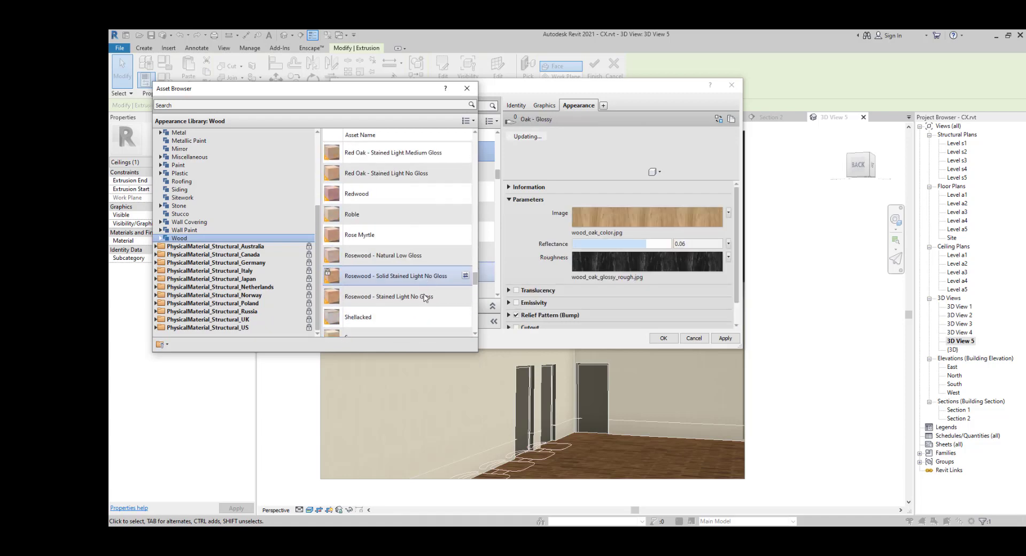
pyautogui.click(465, 317)
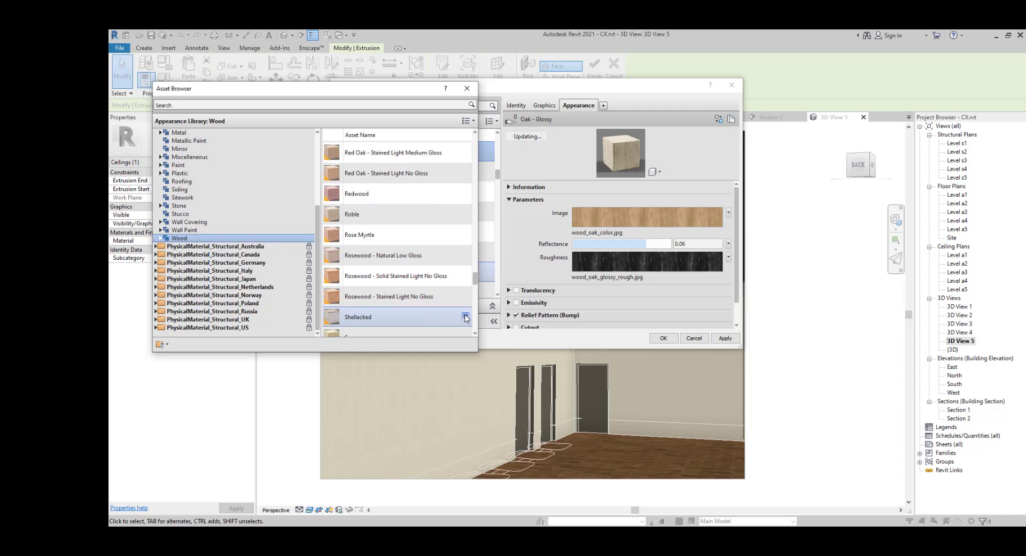
pyautogui.click(466, 257)
pyautogui.scroll(-5, 466, 262)
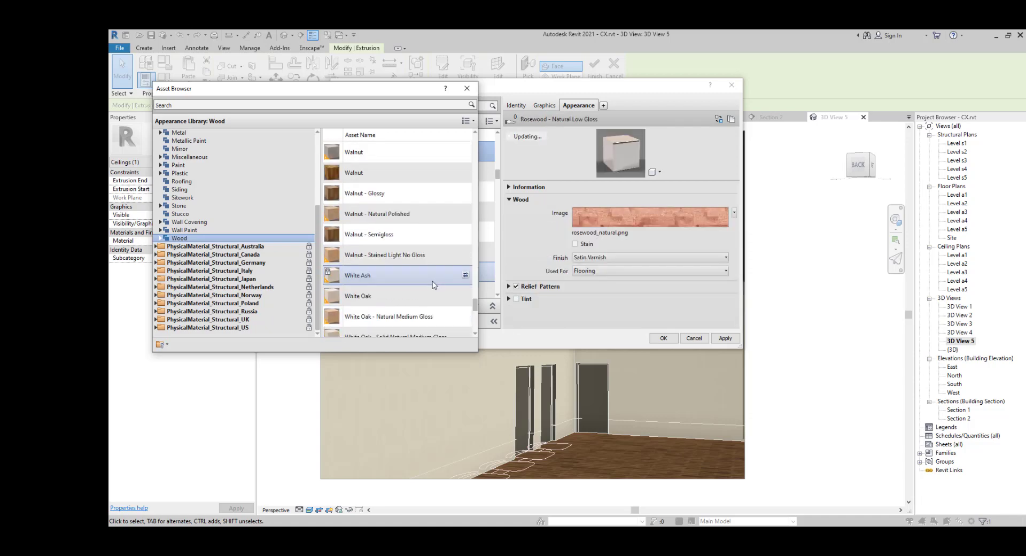
pyautogui.click(466, 275)
pyautogui.scroll(-5, 460, 303)
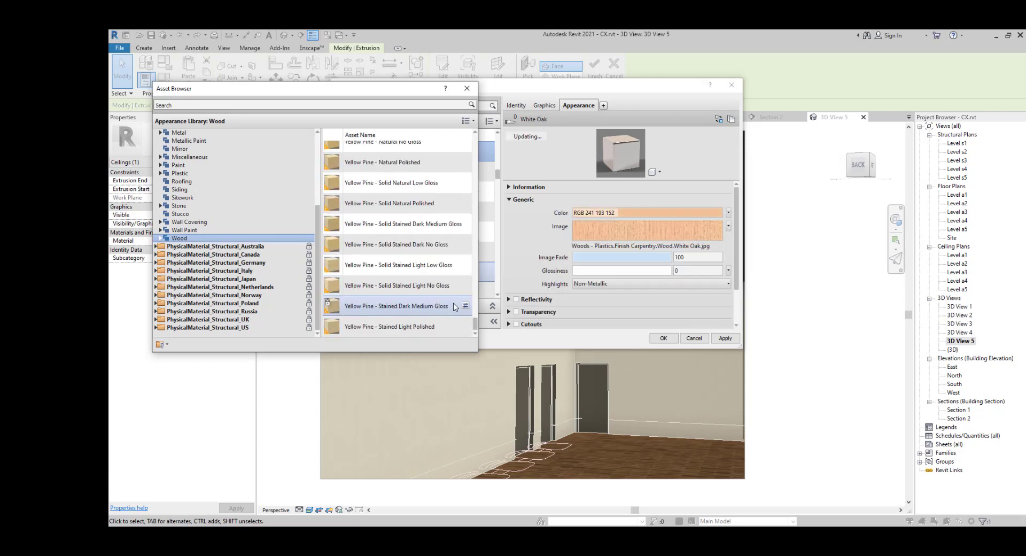
# Step: Try Maple - Stained Light No Gloss and BurrElm, and replace the ceiling material's appearance with Cardboard - Chipboard
pyautogui.scroll(12, 422, 277)
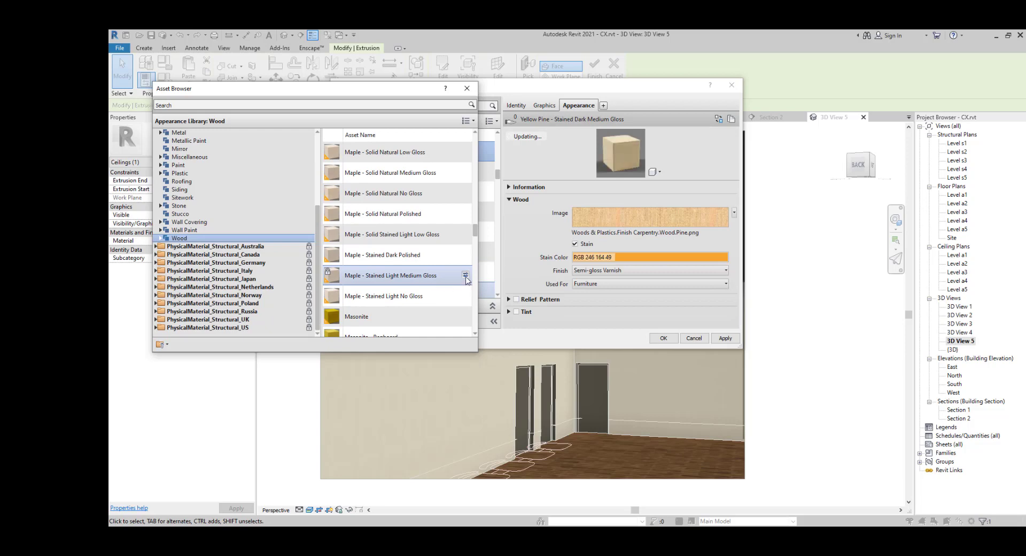
pyautogui.click(465, 296)
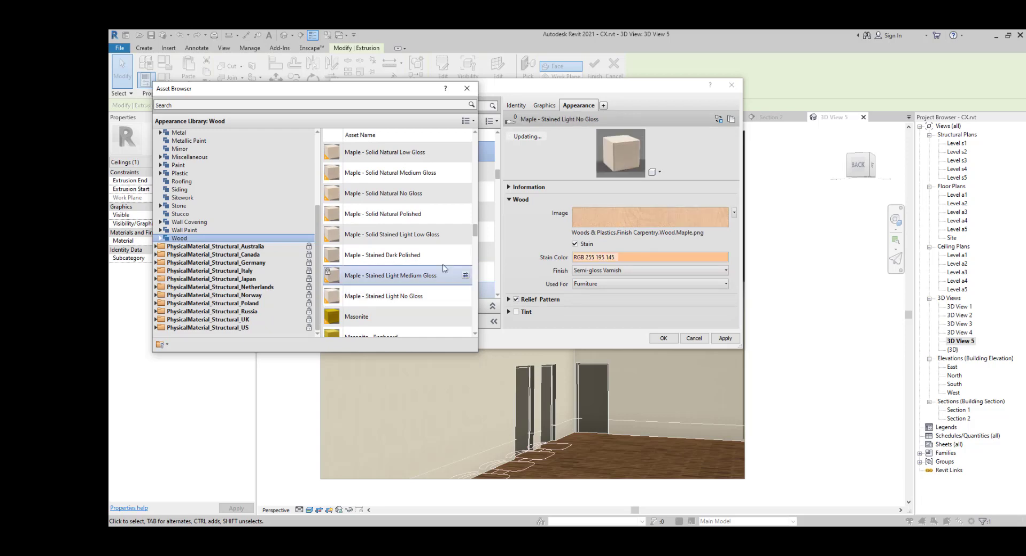
pyautogui.scroll(5, 422, 244)
pyautogui.scroll(10, 425, 224)
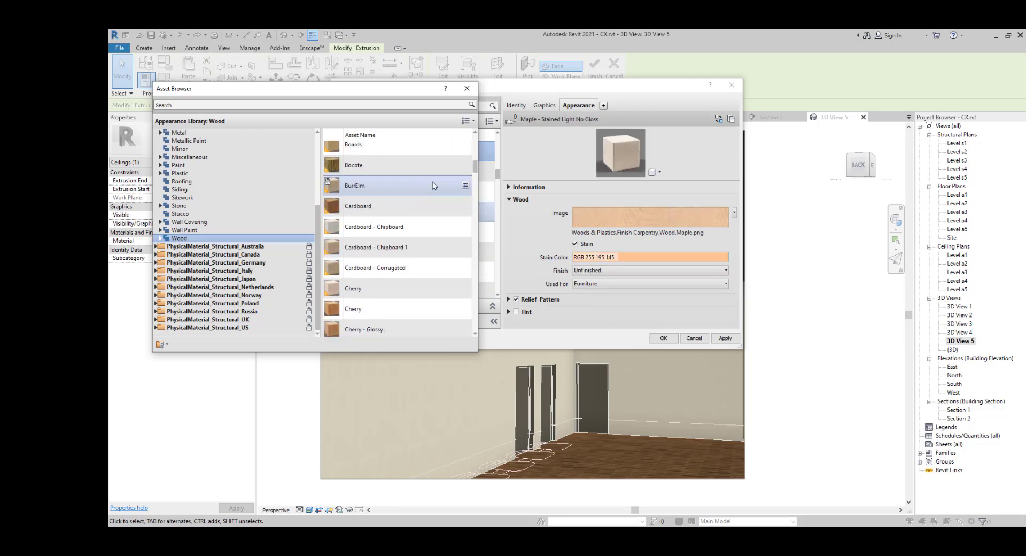
pyautogui.click(465, 185)
pyautogui.click(465, 226)
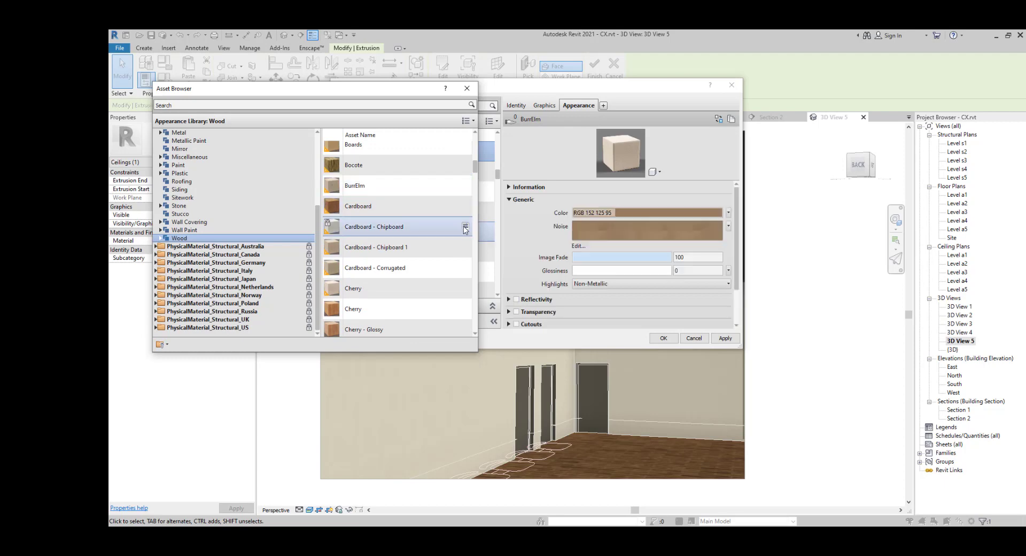
# Step: Assign the ceiling material to the extrusion and finish the in-place model
pyautogui.click(663, 338)
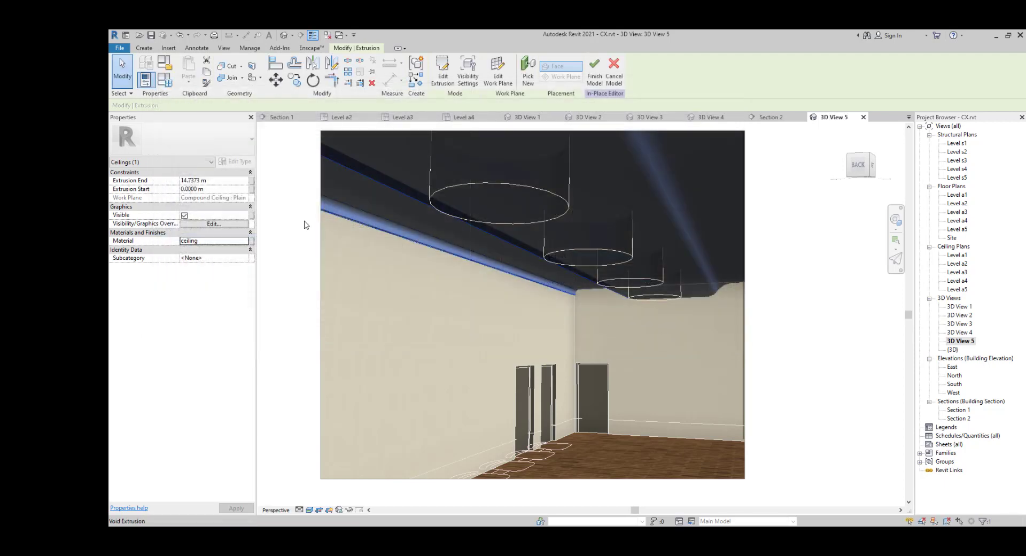
pyautogui.click(307, 232)
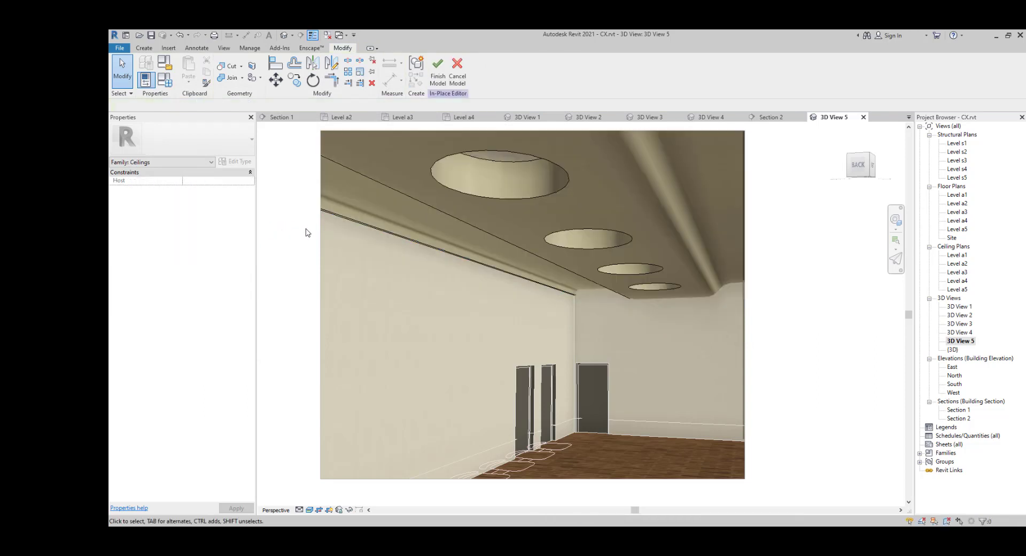
pyautogui.click(438, 79)
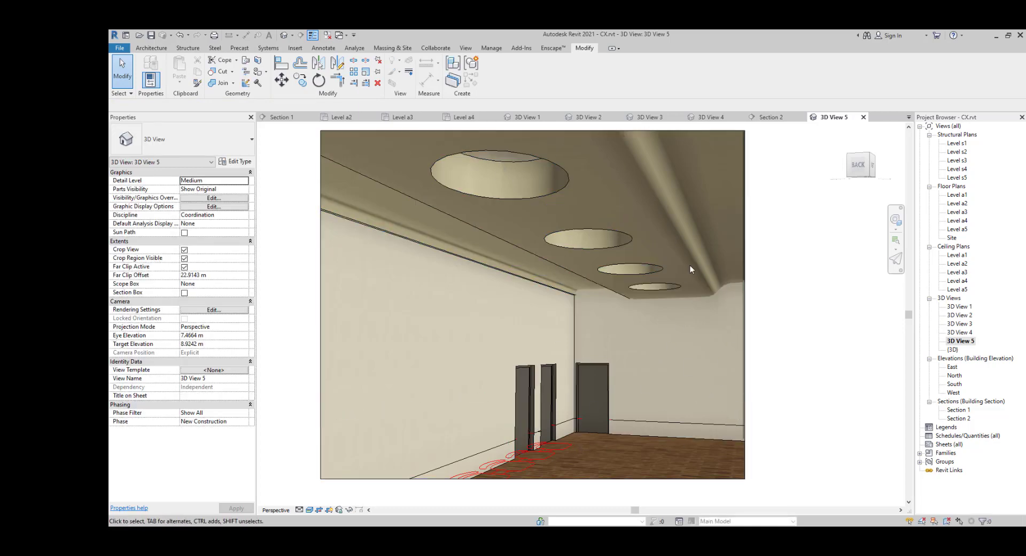
# Step: Look through the Level a5, a3, a4 and a2 ceiling plans and select the perforated in-place ceiling on Level a2
pyautogui.doubleClick(959, 341)
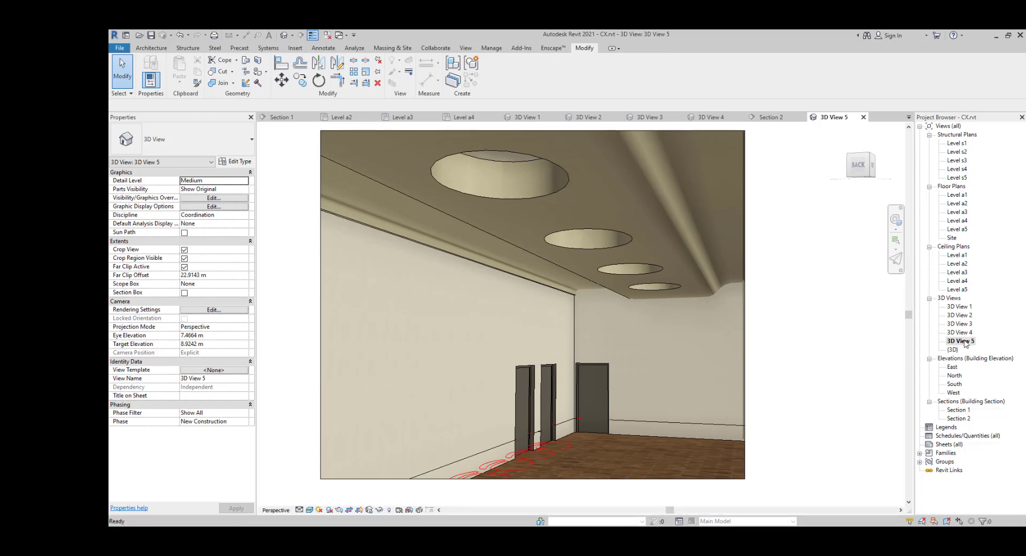
pyautogui.doubleClick(962, 288)
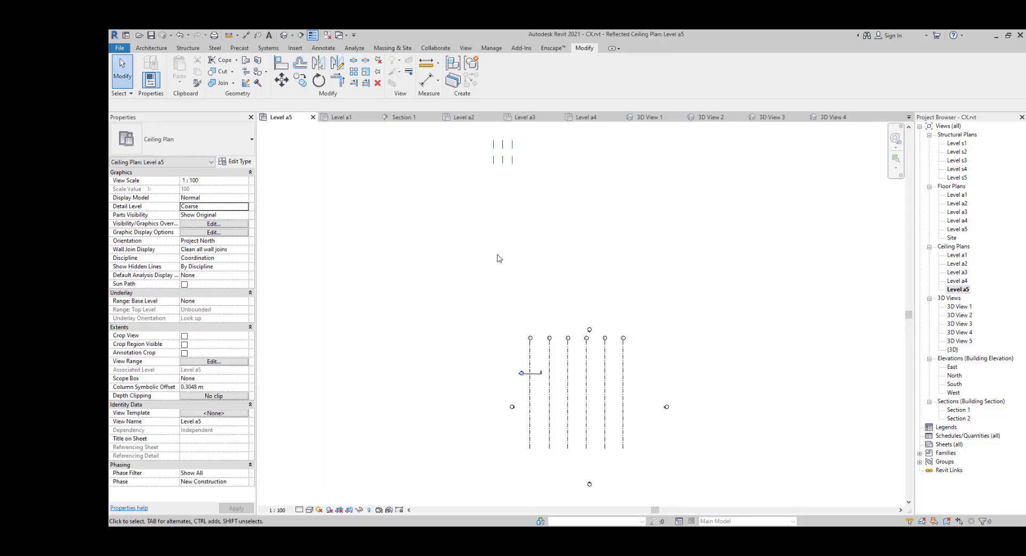
pyautogui.doubleClick(964, 273)
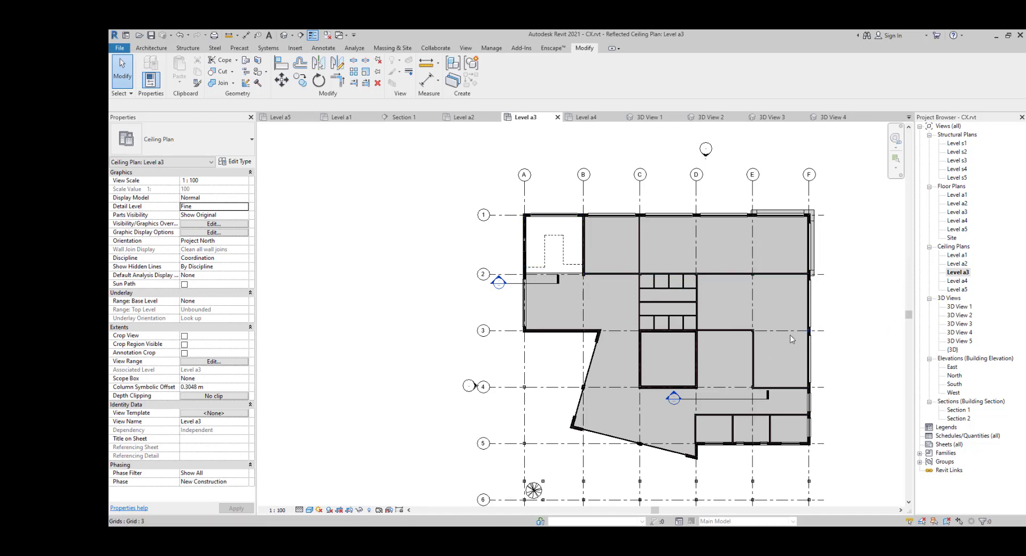
pyautogui.doubleClick(957, 264)
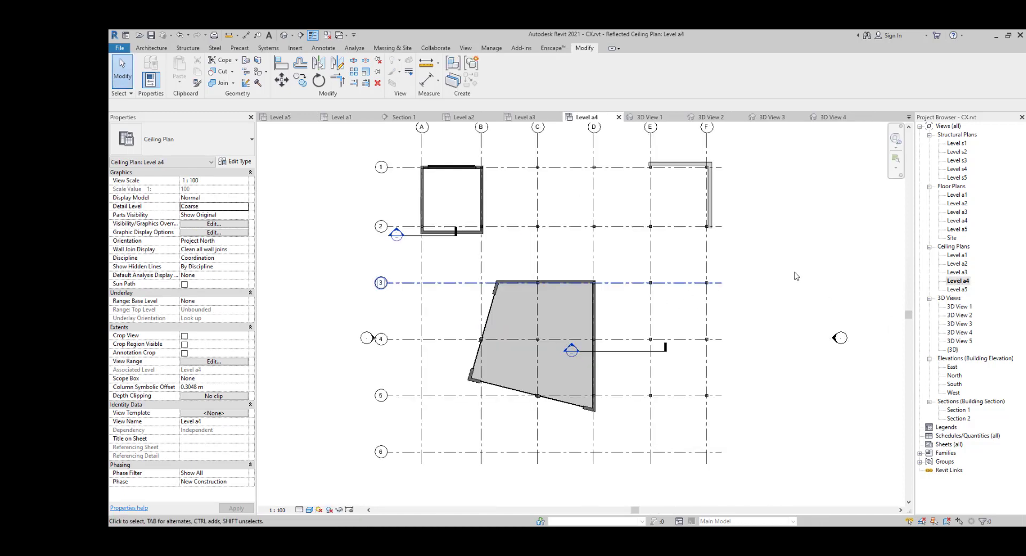
pyautogui.scroll(-5, 585, 299)
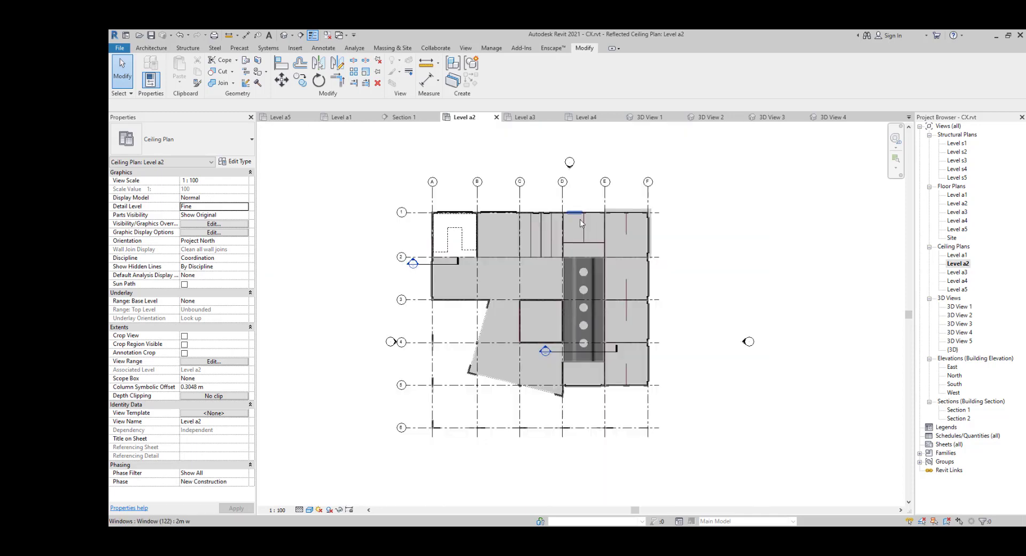
pyautogui.scroll(5, 584, 308)
pyautogui.click(584, 308)
pyautogui.scroll(-5, 584, 309)
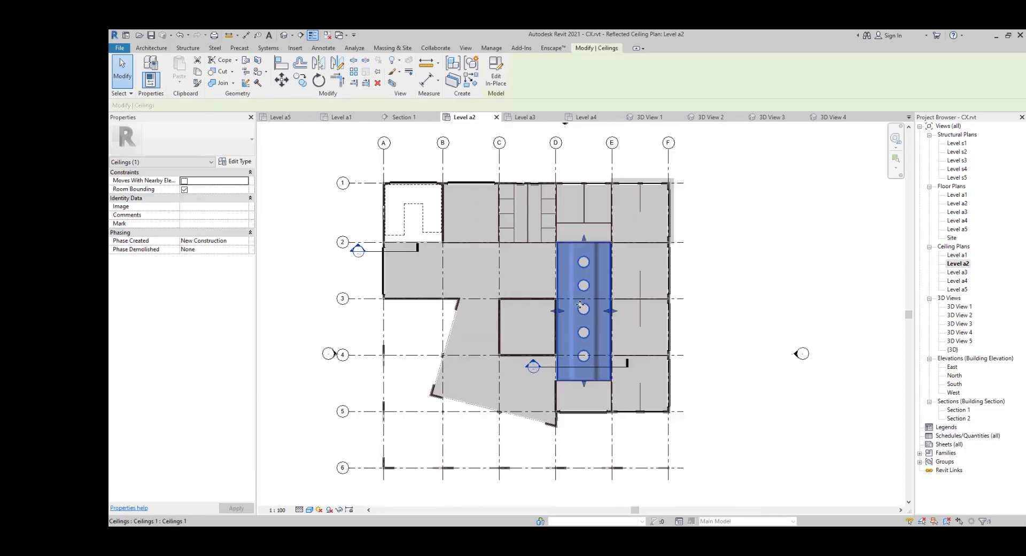
# Step: Check the Level a3 and Level a4 floor plans and open the Level a2 floor plan
pyautogui.doubleClick(957, 212)
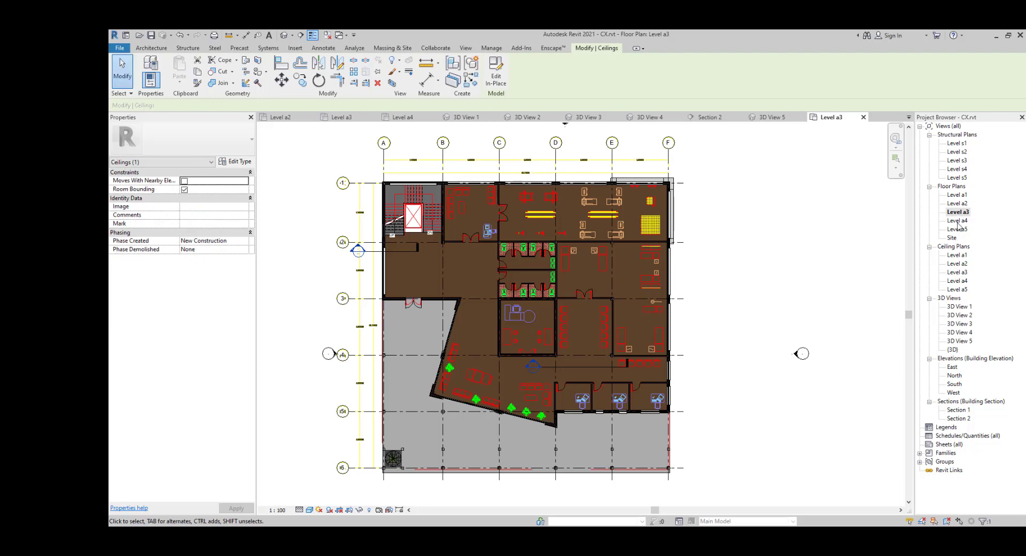
pyautogui.doubleClick(958, 221)
pyautogui.doubleClick(959, 212)
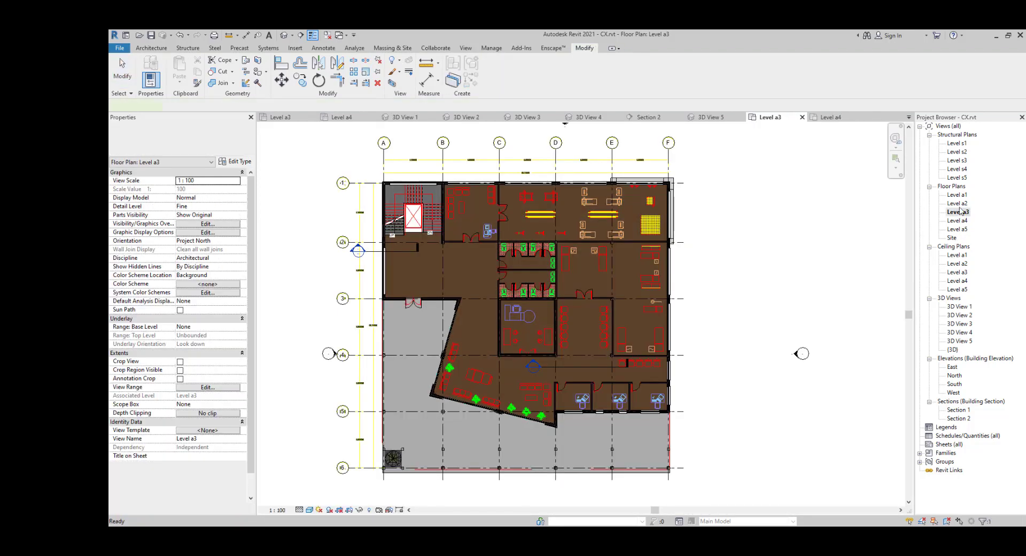
pyautogui.doubleClick(958, 203)
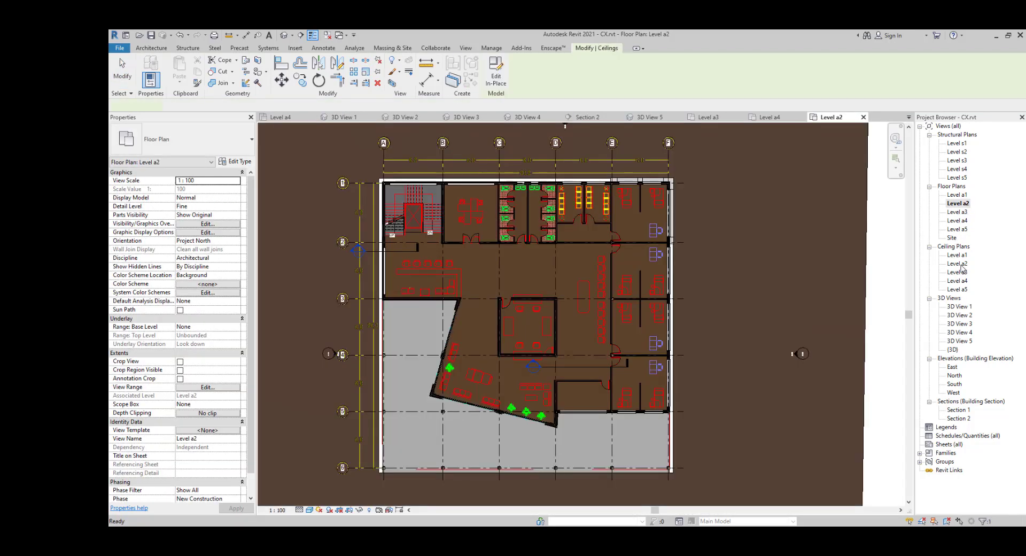
# Step: Open the Level a2 ceiling plan, deselect the in-place ceiling and examine its perforated strip and the surrounding rooms
pyautogui.doubleClick(958, 263)
pyautogui.click(612, 332)
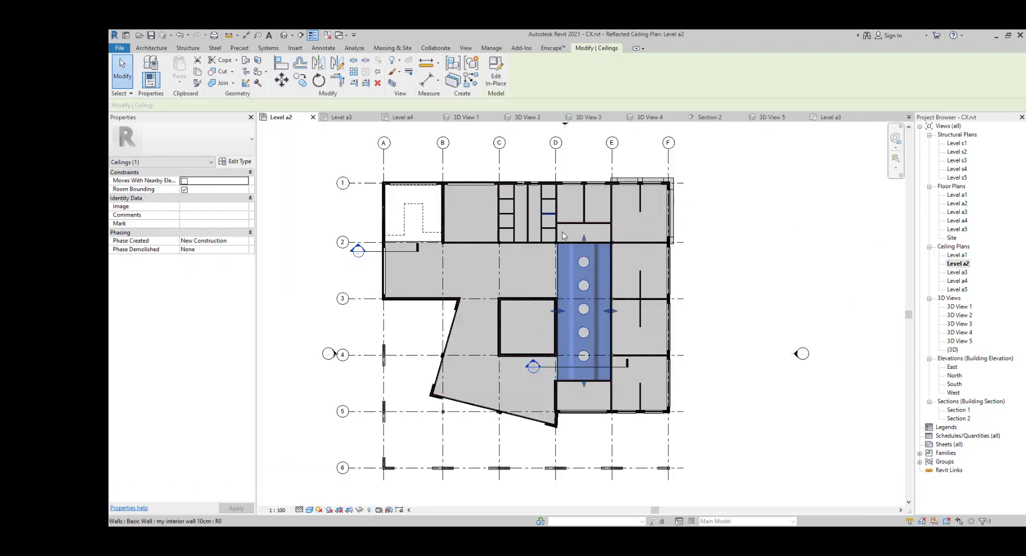
pyautogui.press('Escape')
pyautogui.scroll(4, 580, 357)
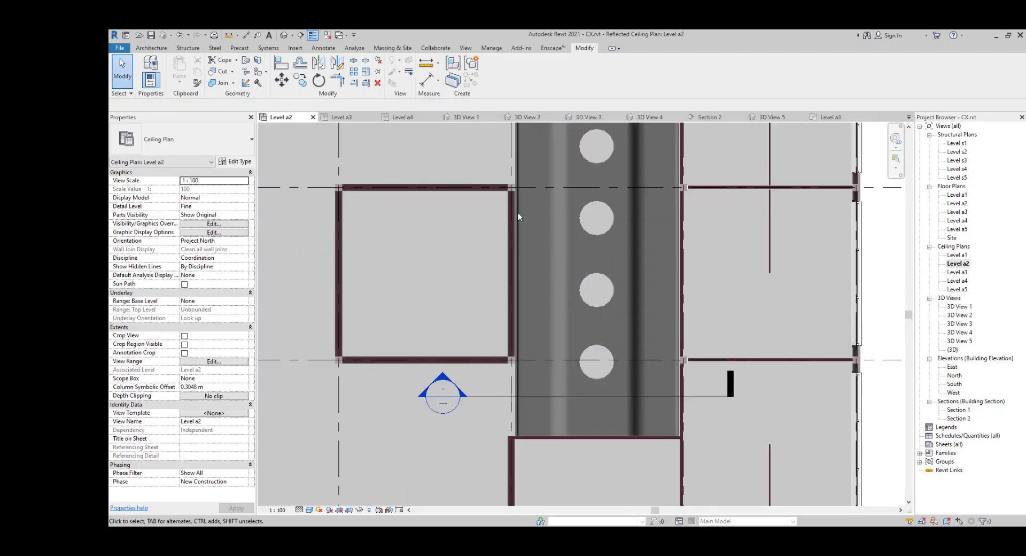
pyautogui.scroll(-2, 661, 340)
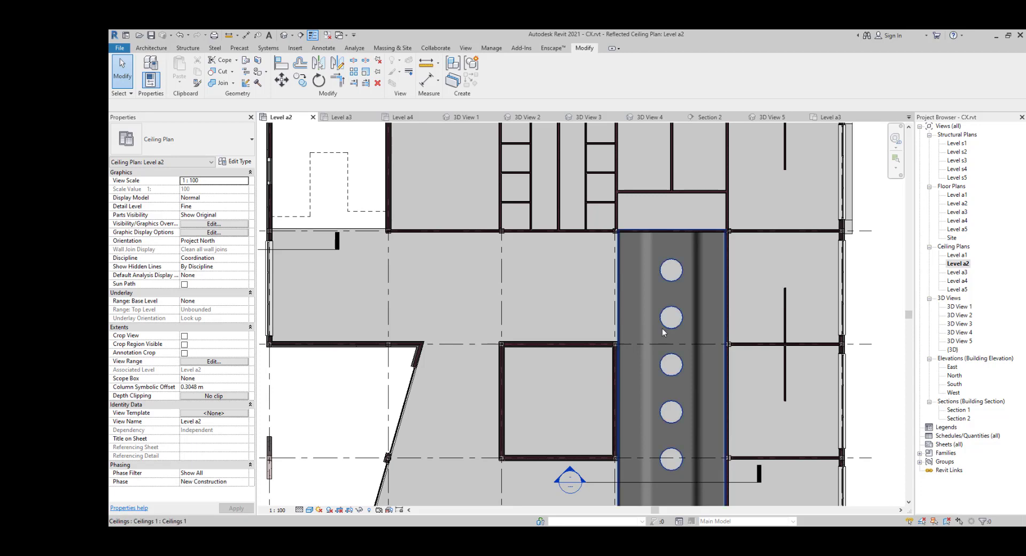
pyautogui.scroll(-2, 538, 287)
pyautogui.moveTo(443, 275); pyautogui.dragTo(552, 229, button='middle')
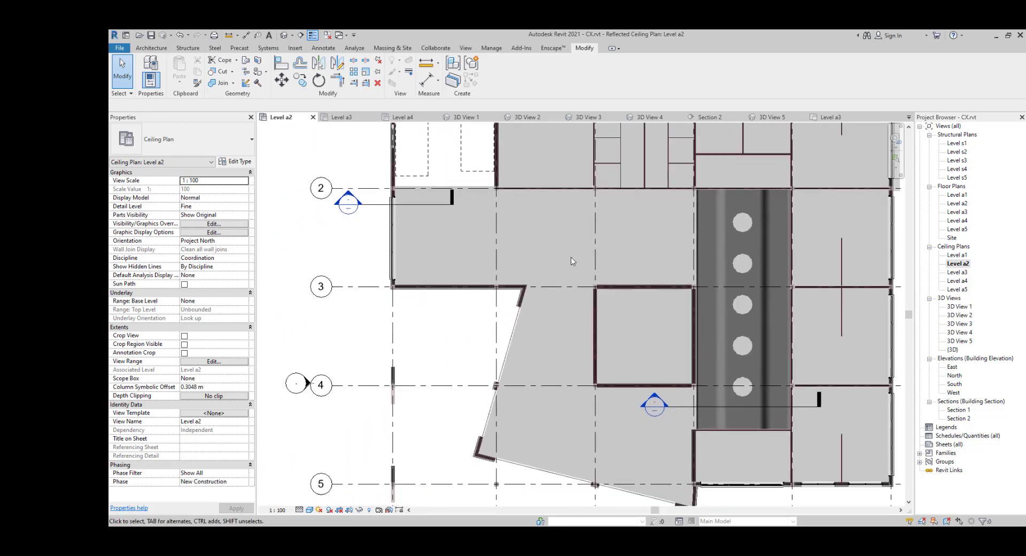
pyautogui.scroll(-1, 599, 298)
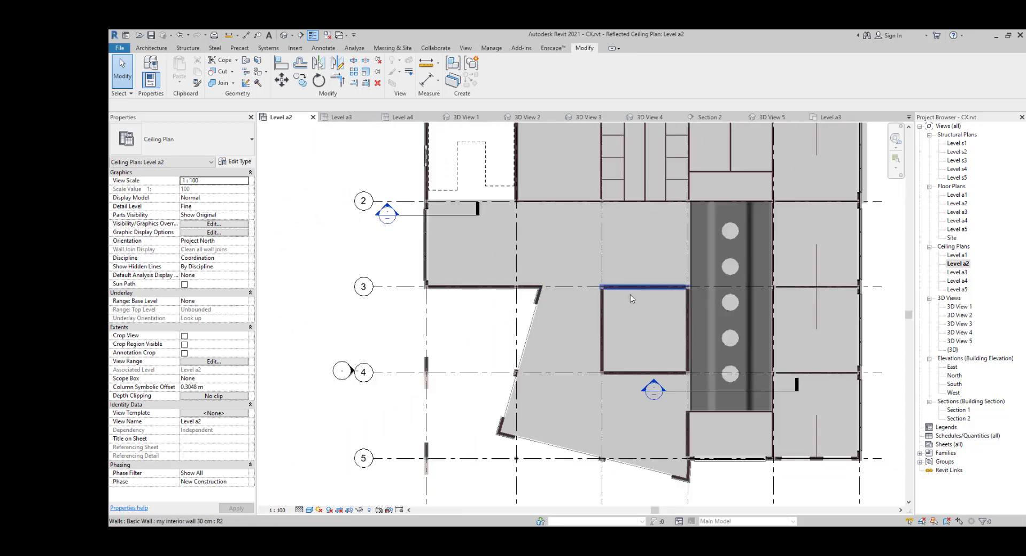
pyautogui.scroll(-3, 499, 320)
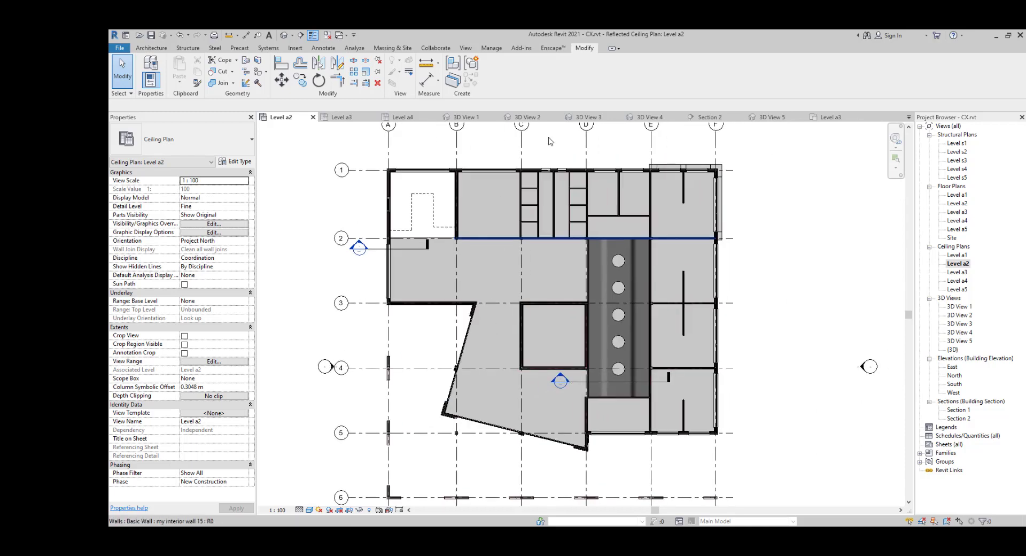